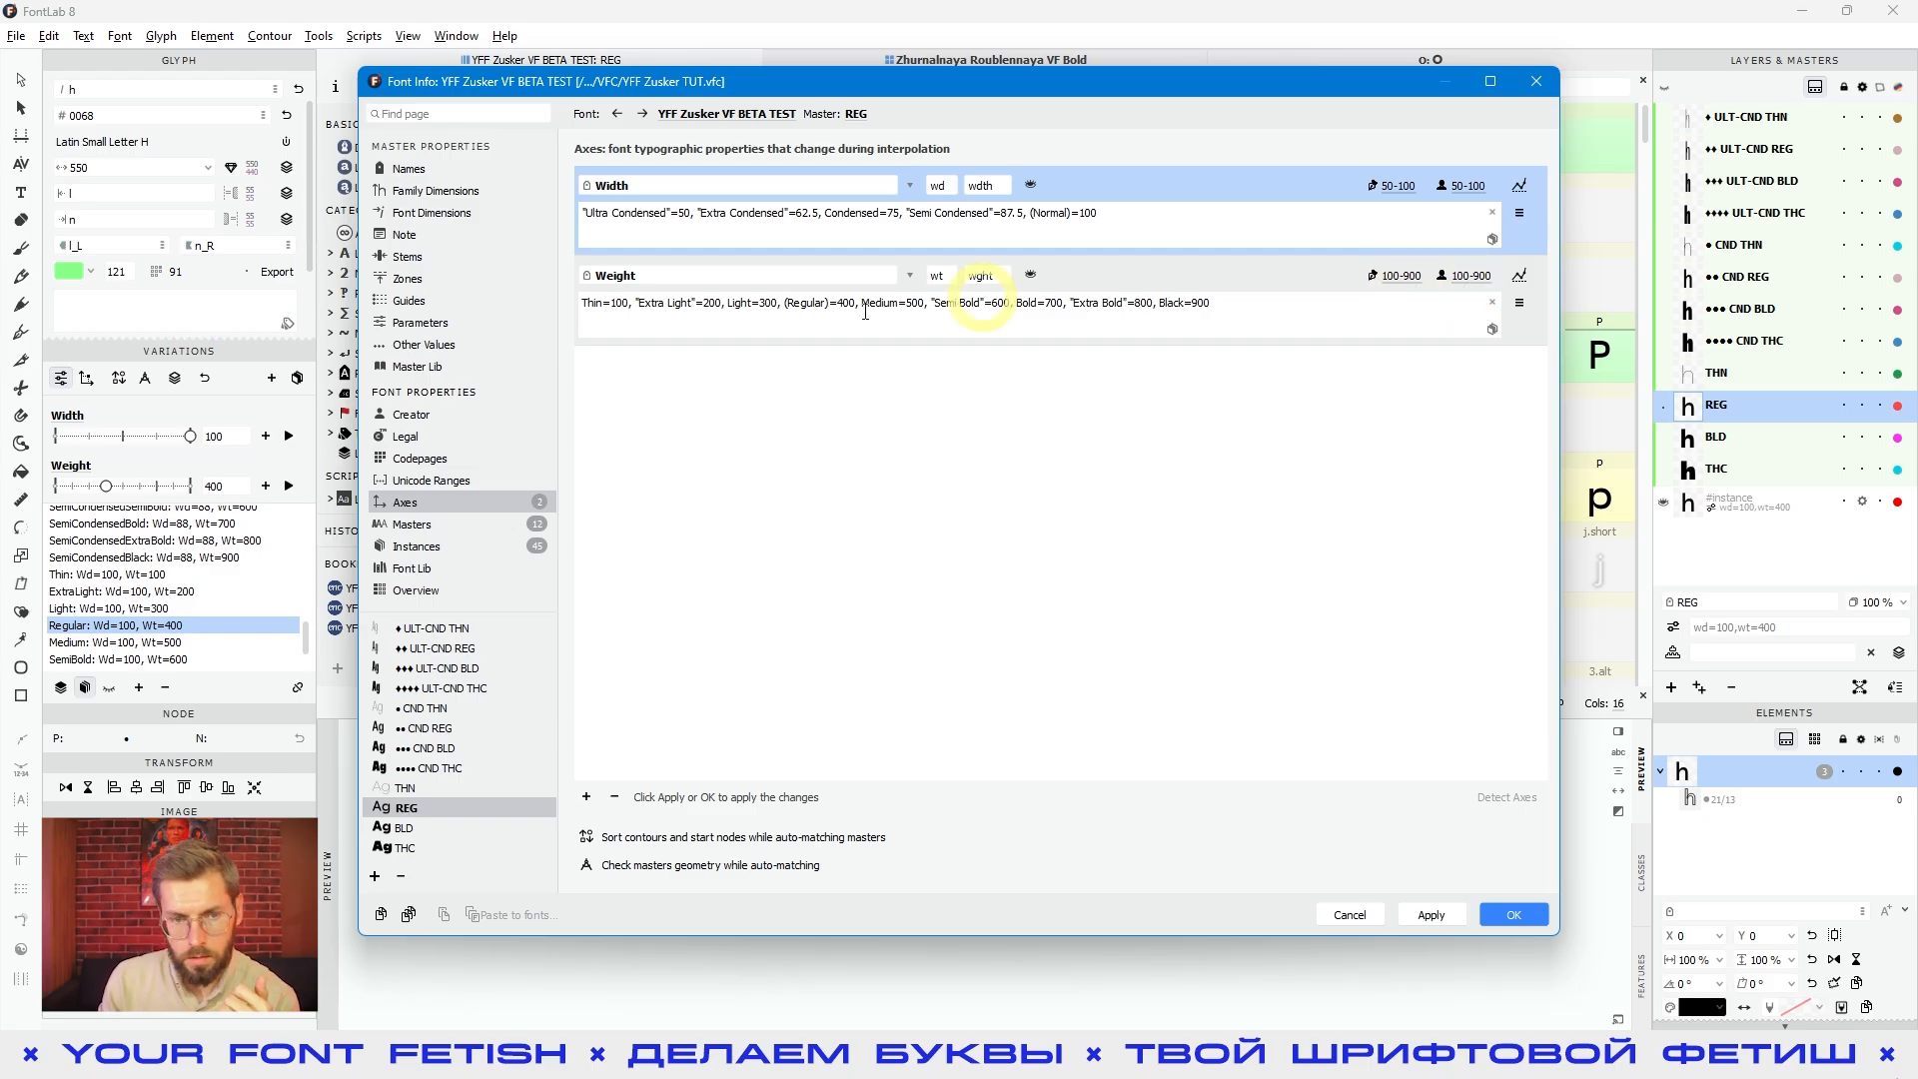
Open the design-coordinate graph of the Weight axis and examine how its design values map to user values.
left_click(647, 302)
left_click_drag(627, 301, 583, 301)
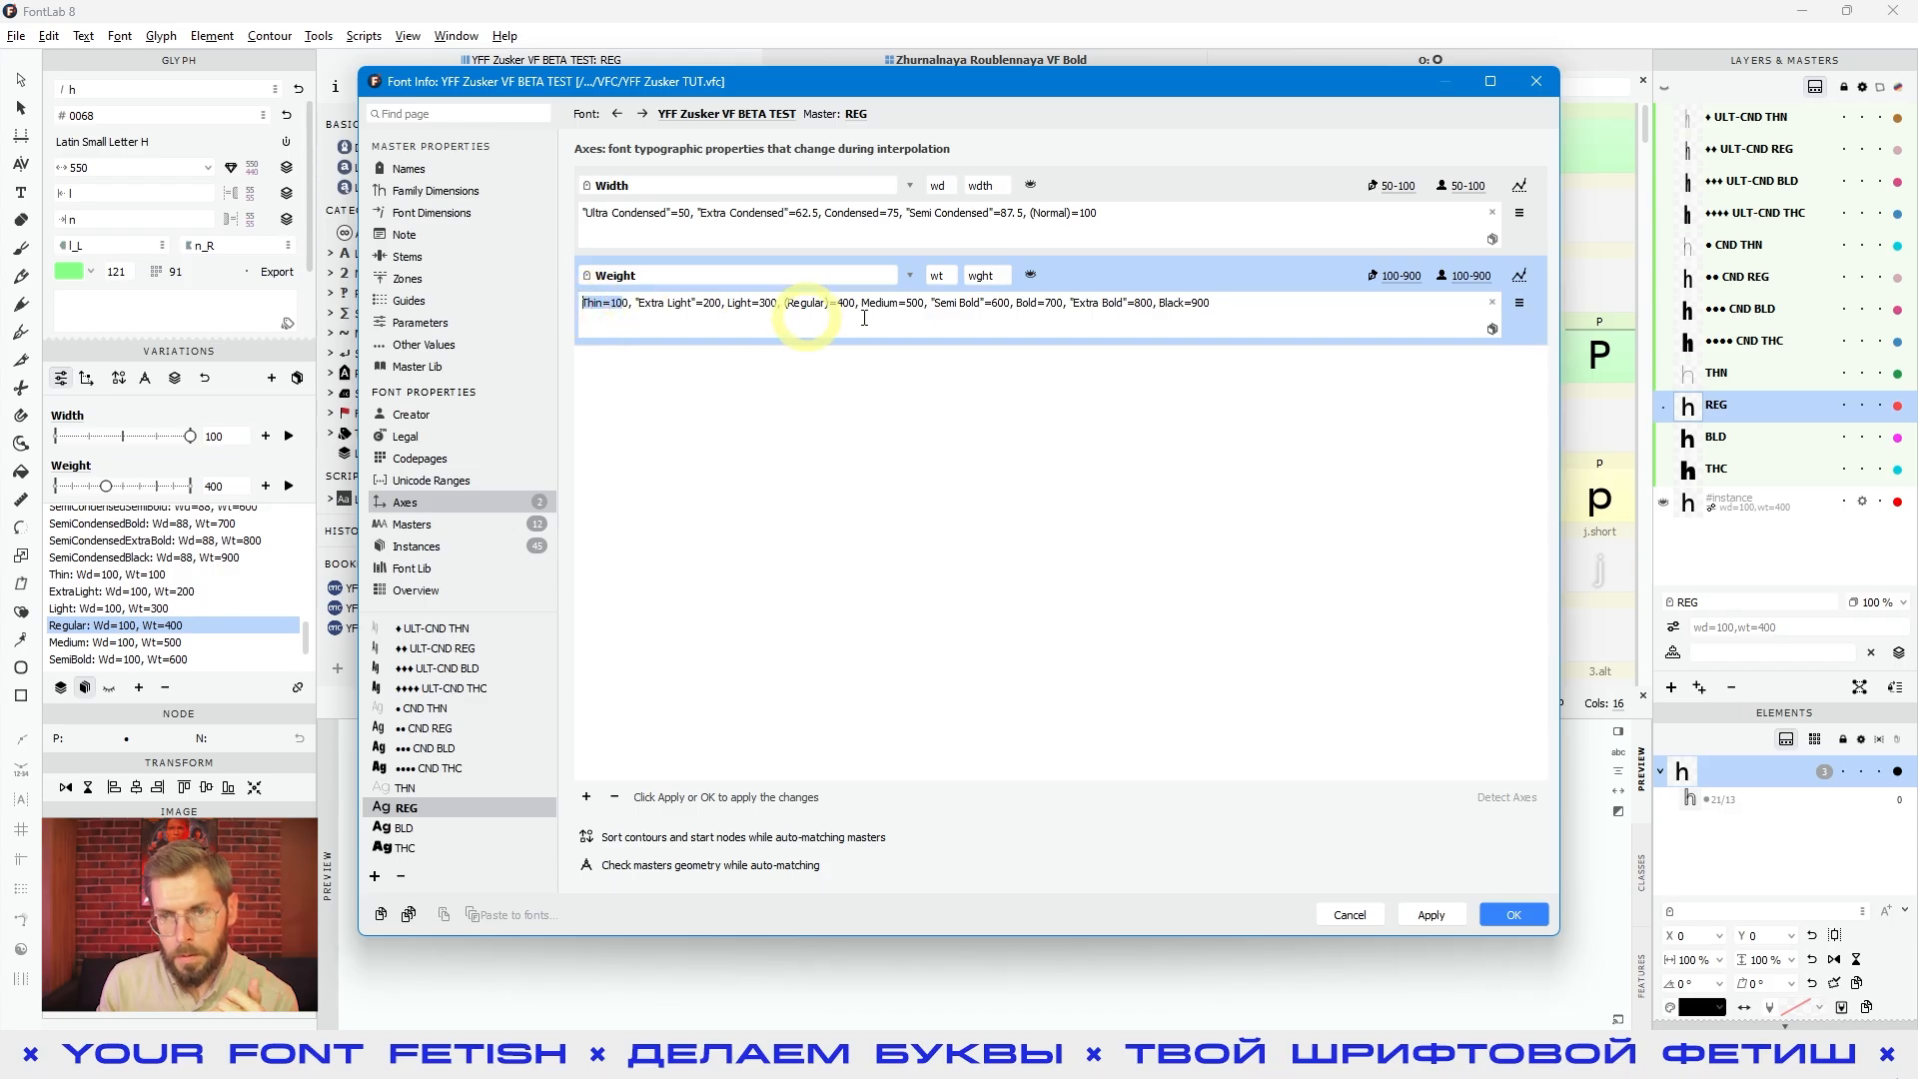
left_click(1407, 306)
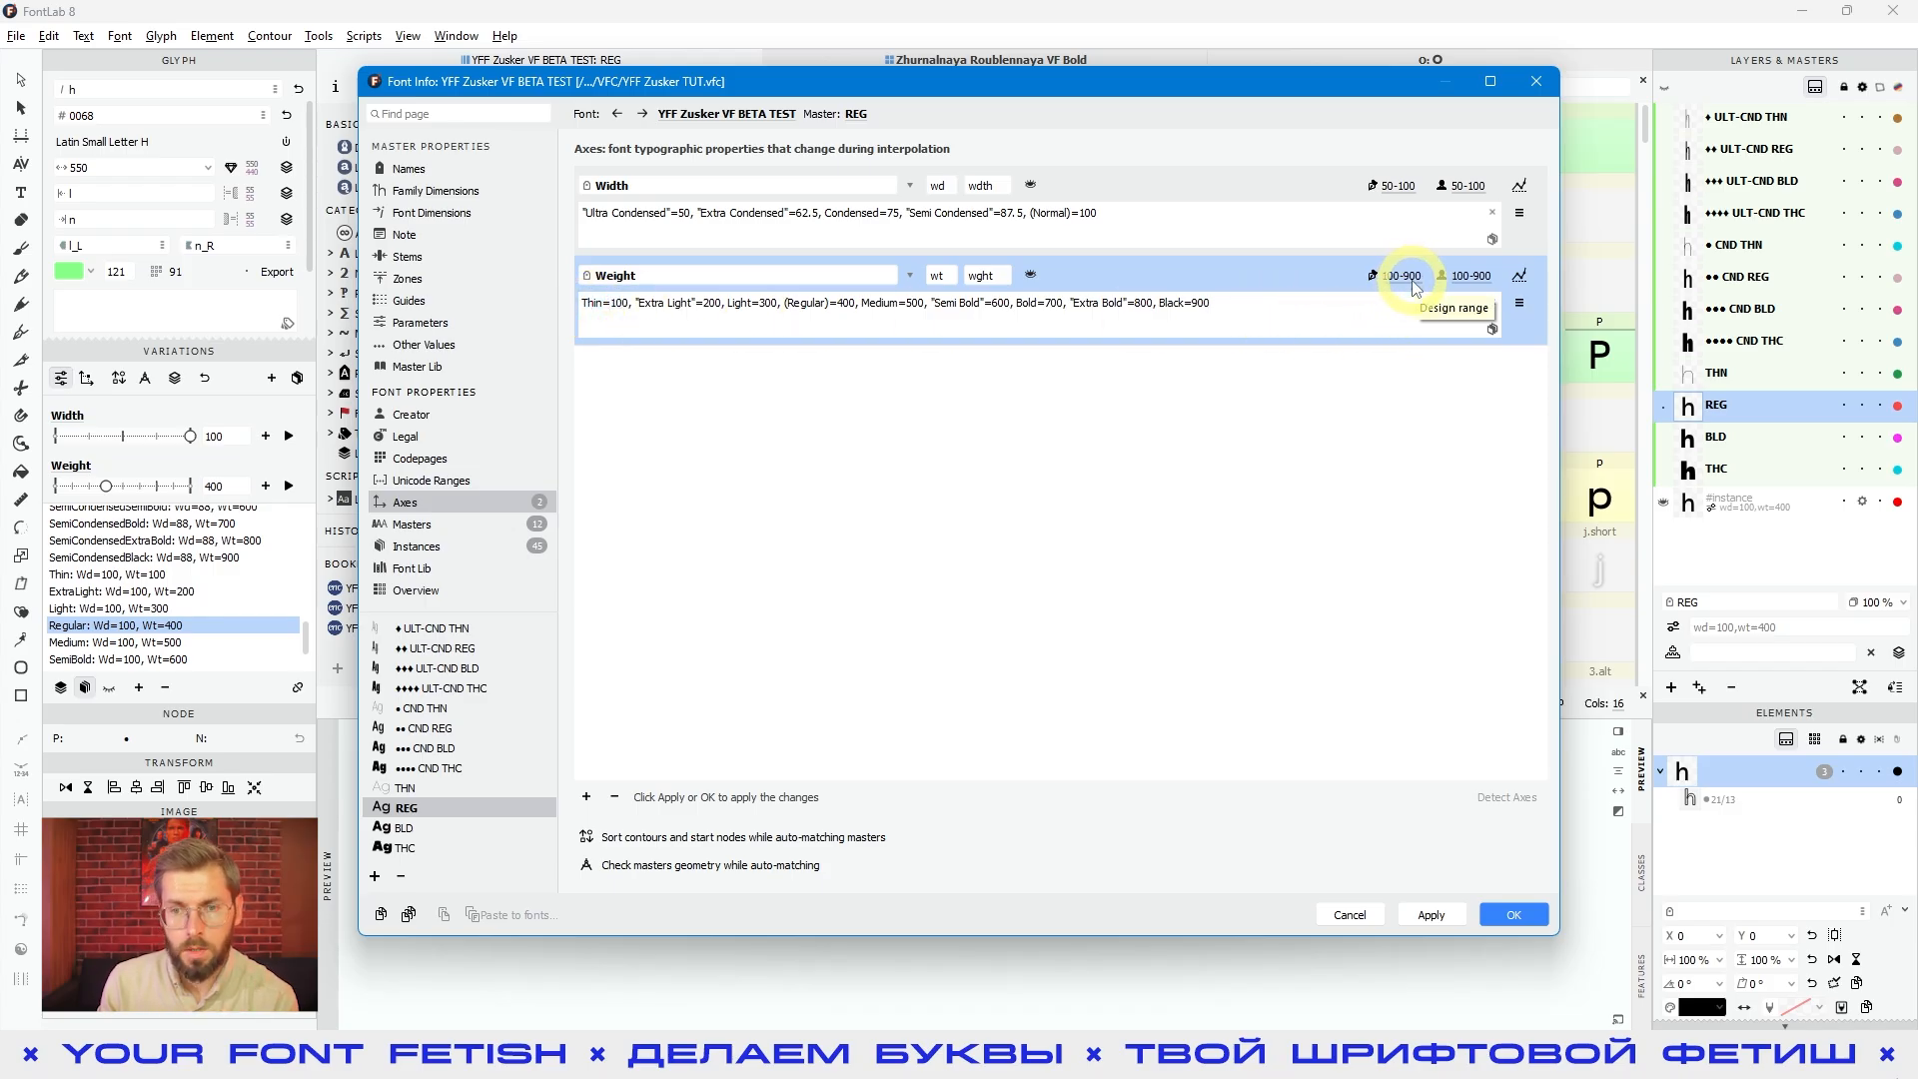
left_click(1401, 277)
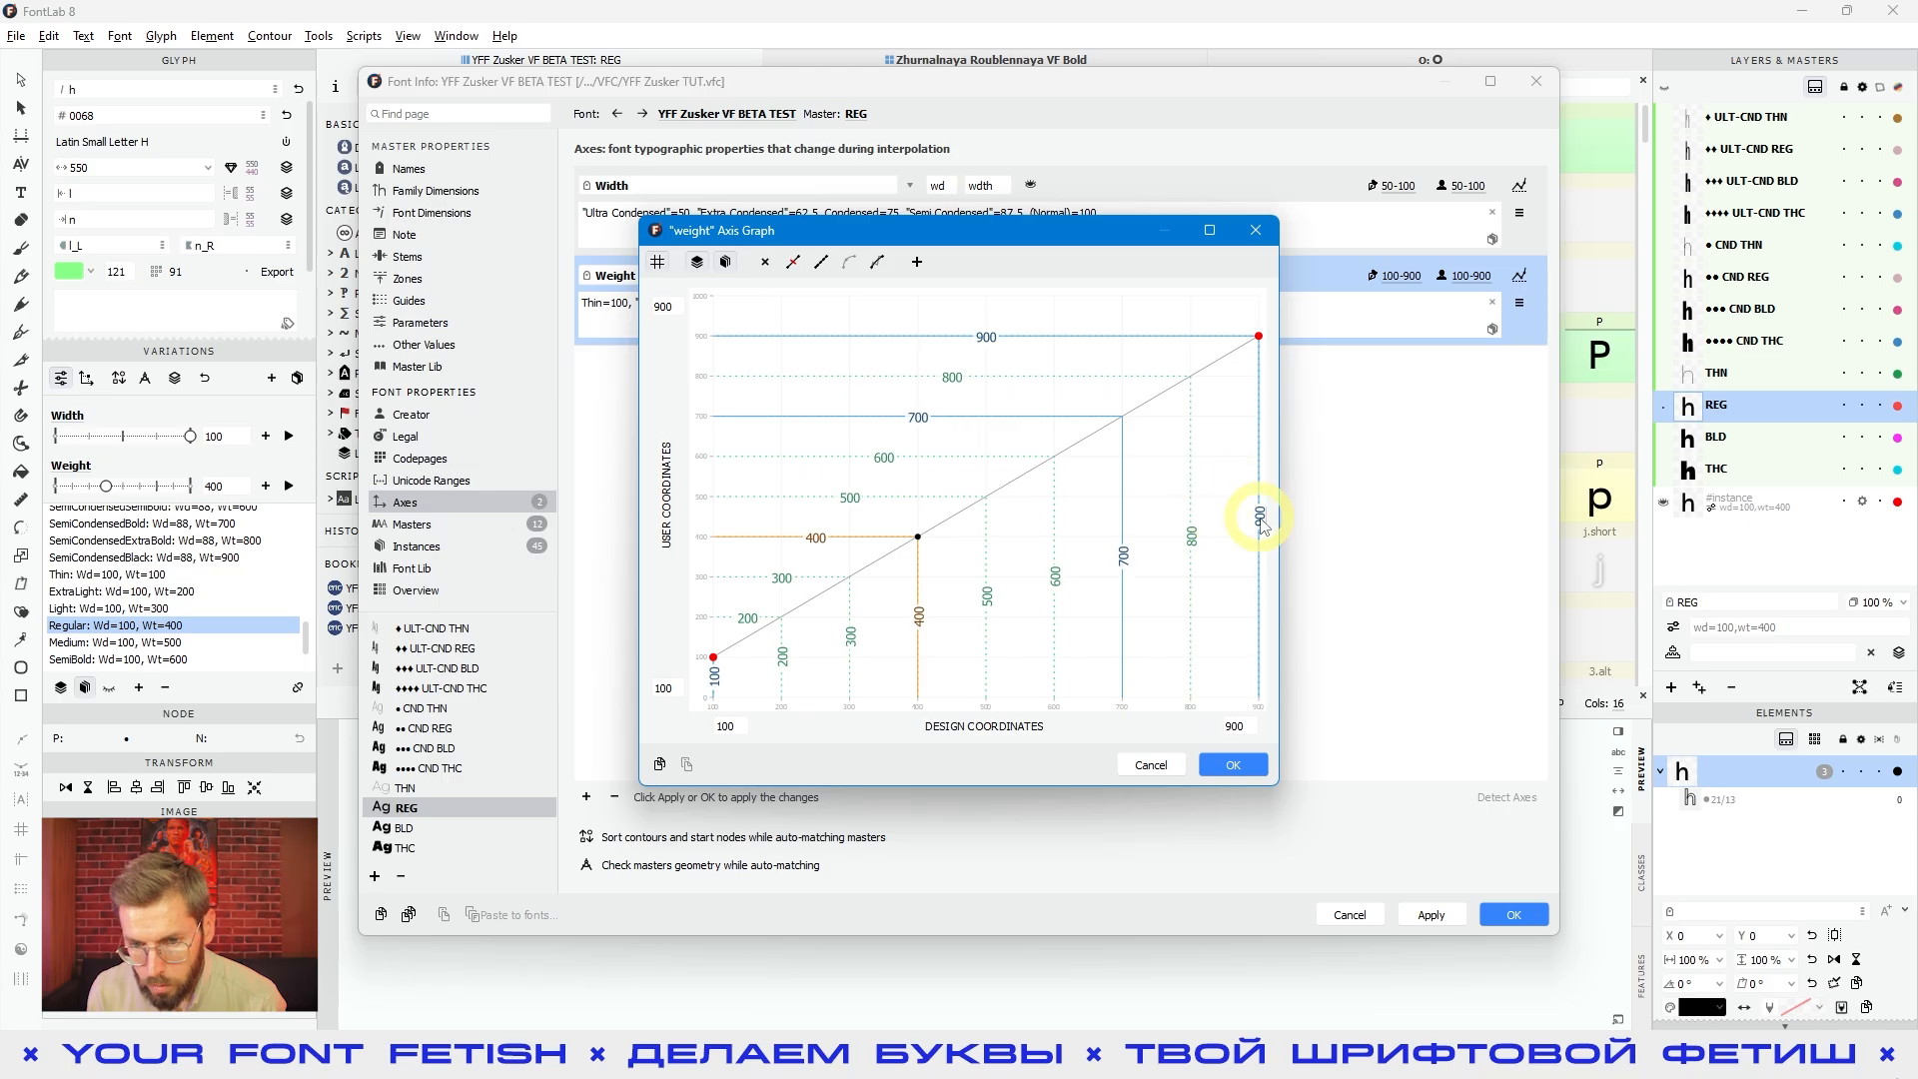
left_click_drag(1140, 246, 1145, 379)
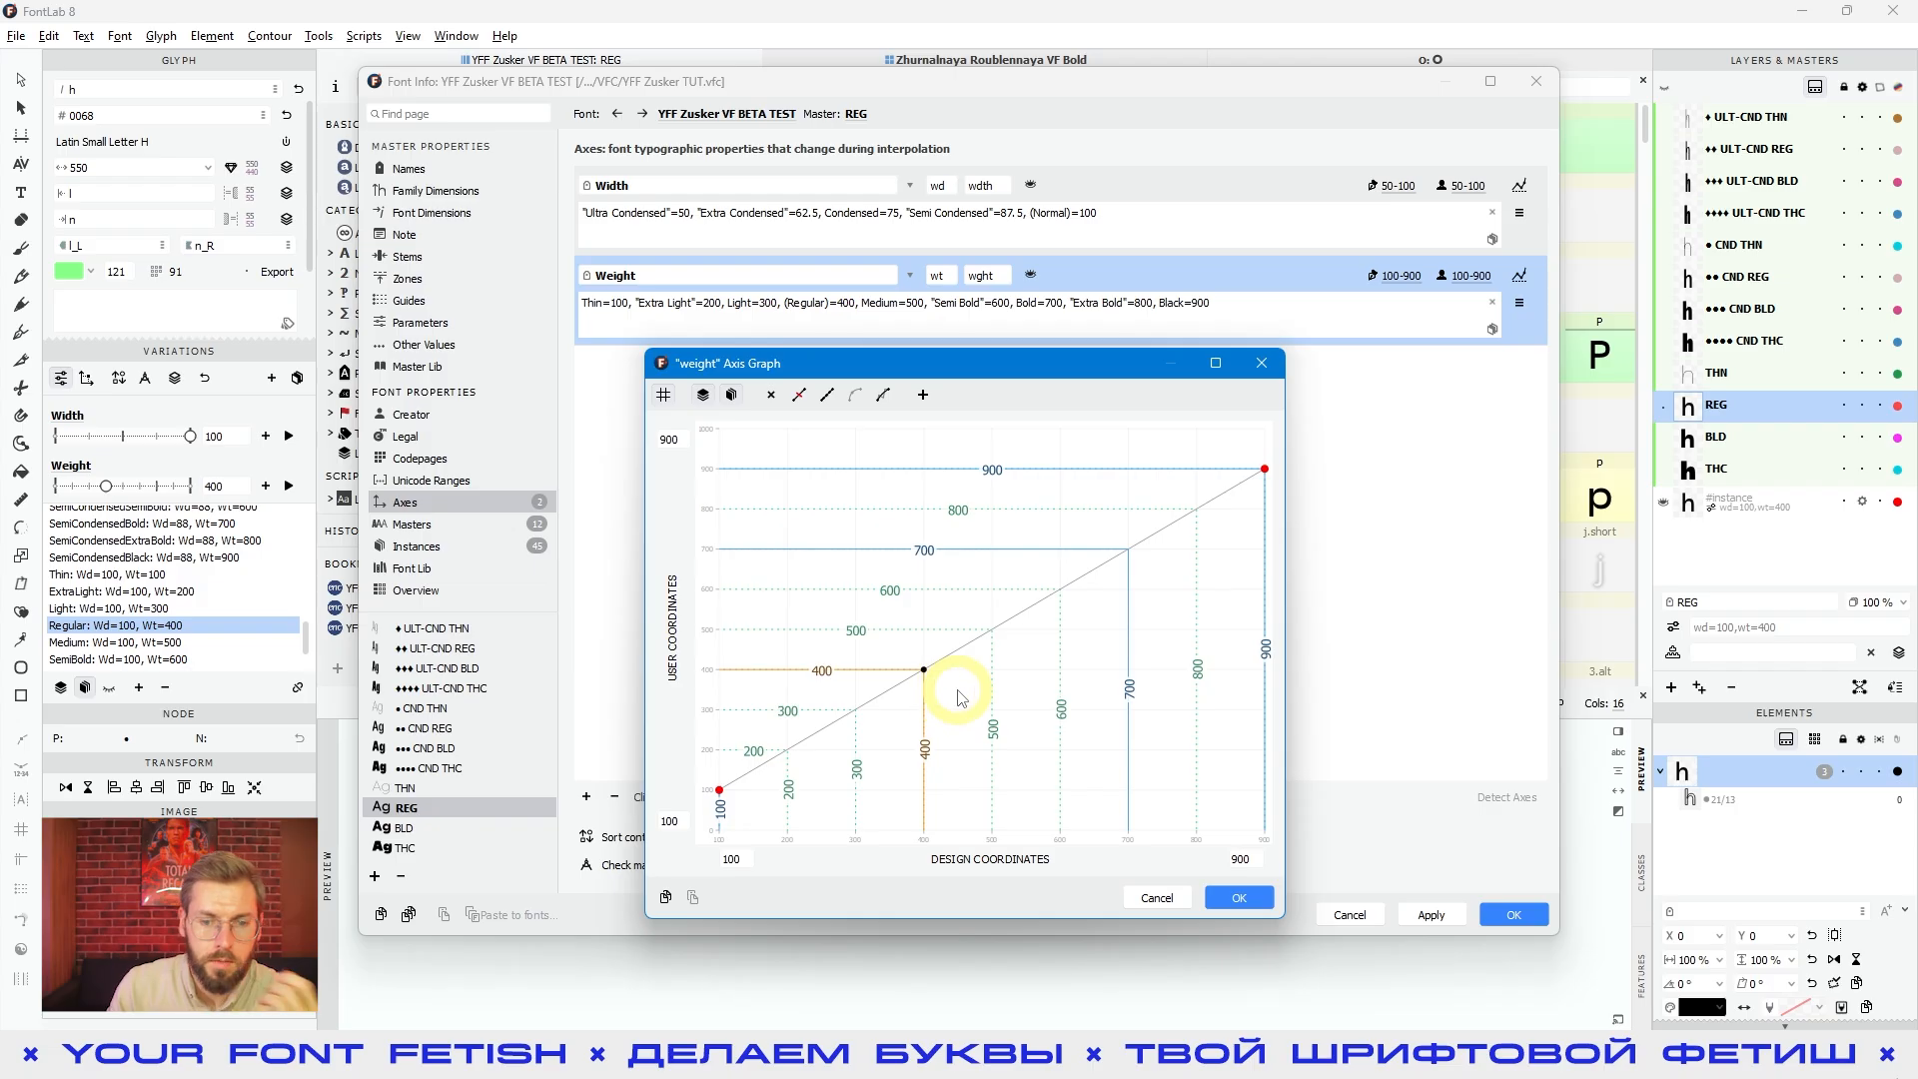
left_click(702, 395)
left_click(702, 396)
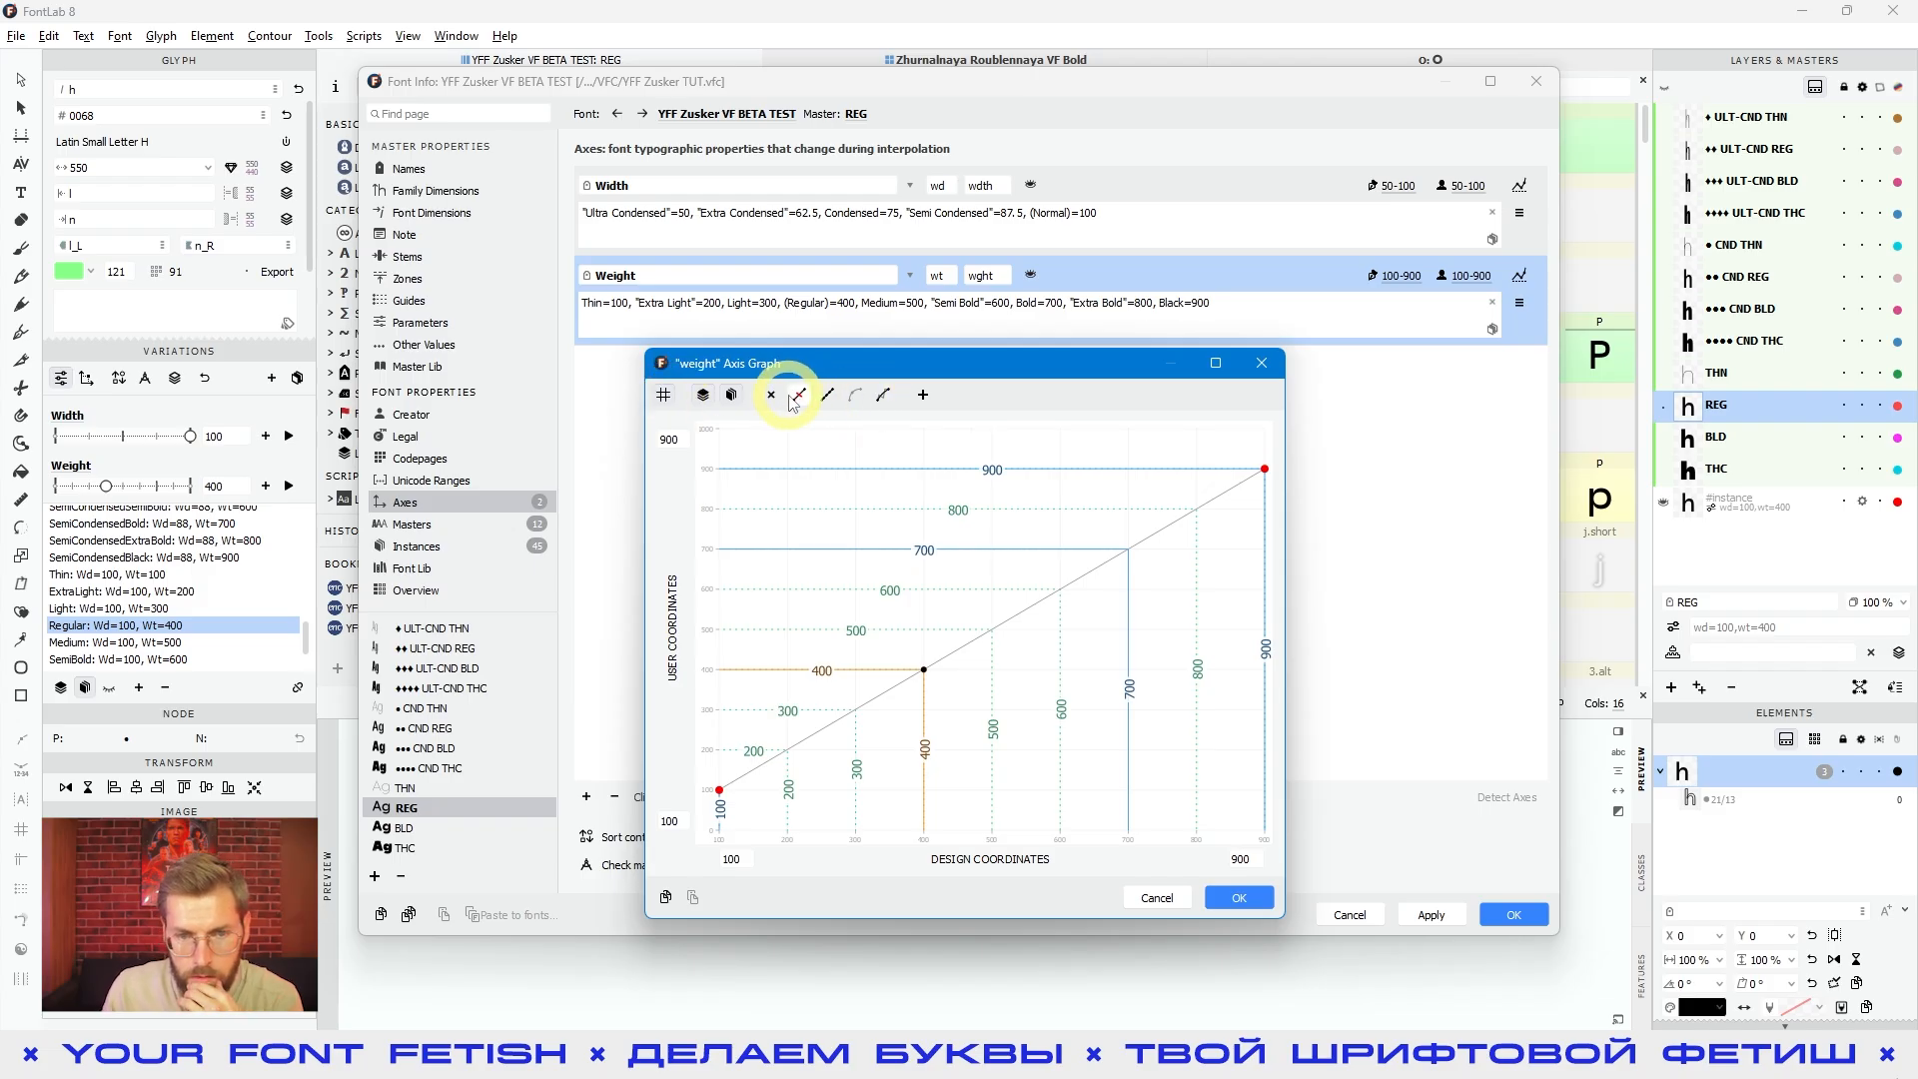
Try an extra point on the Weight graph at design 600, user 500, move it to 500, 600, and delete it.
left_click(1032, 608)
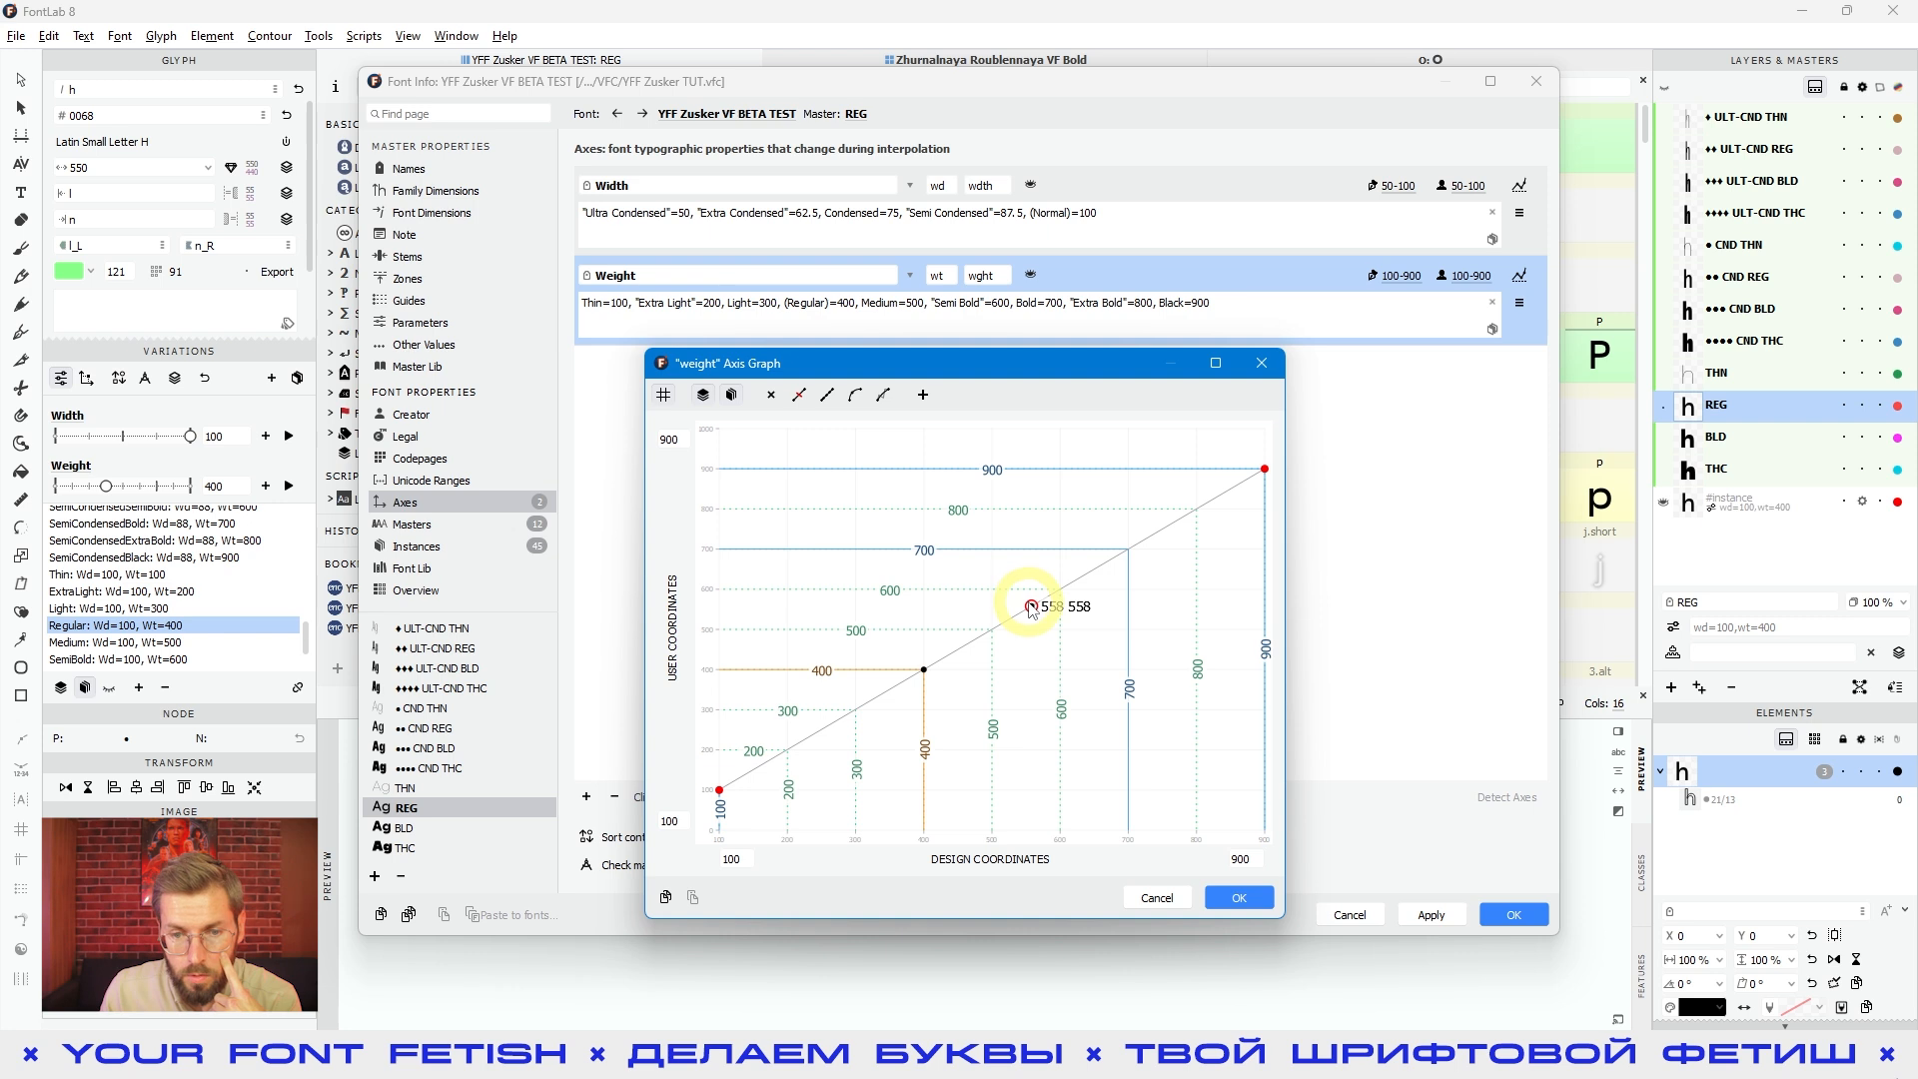
left_click_drag(1036, 611, 1064, 639)
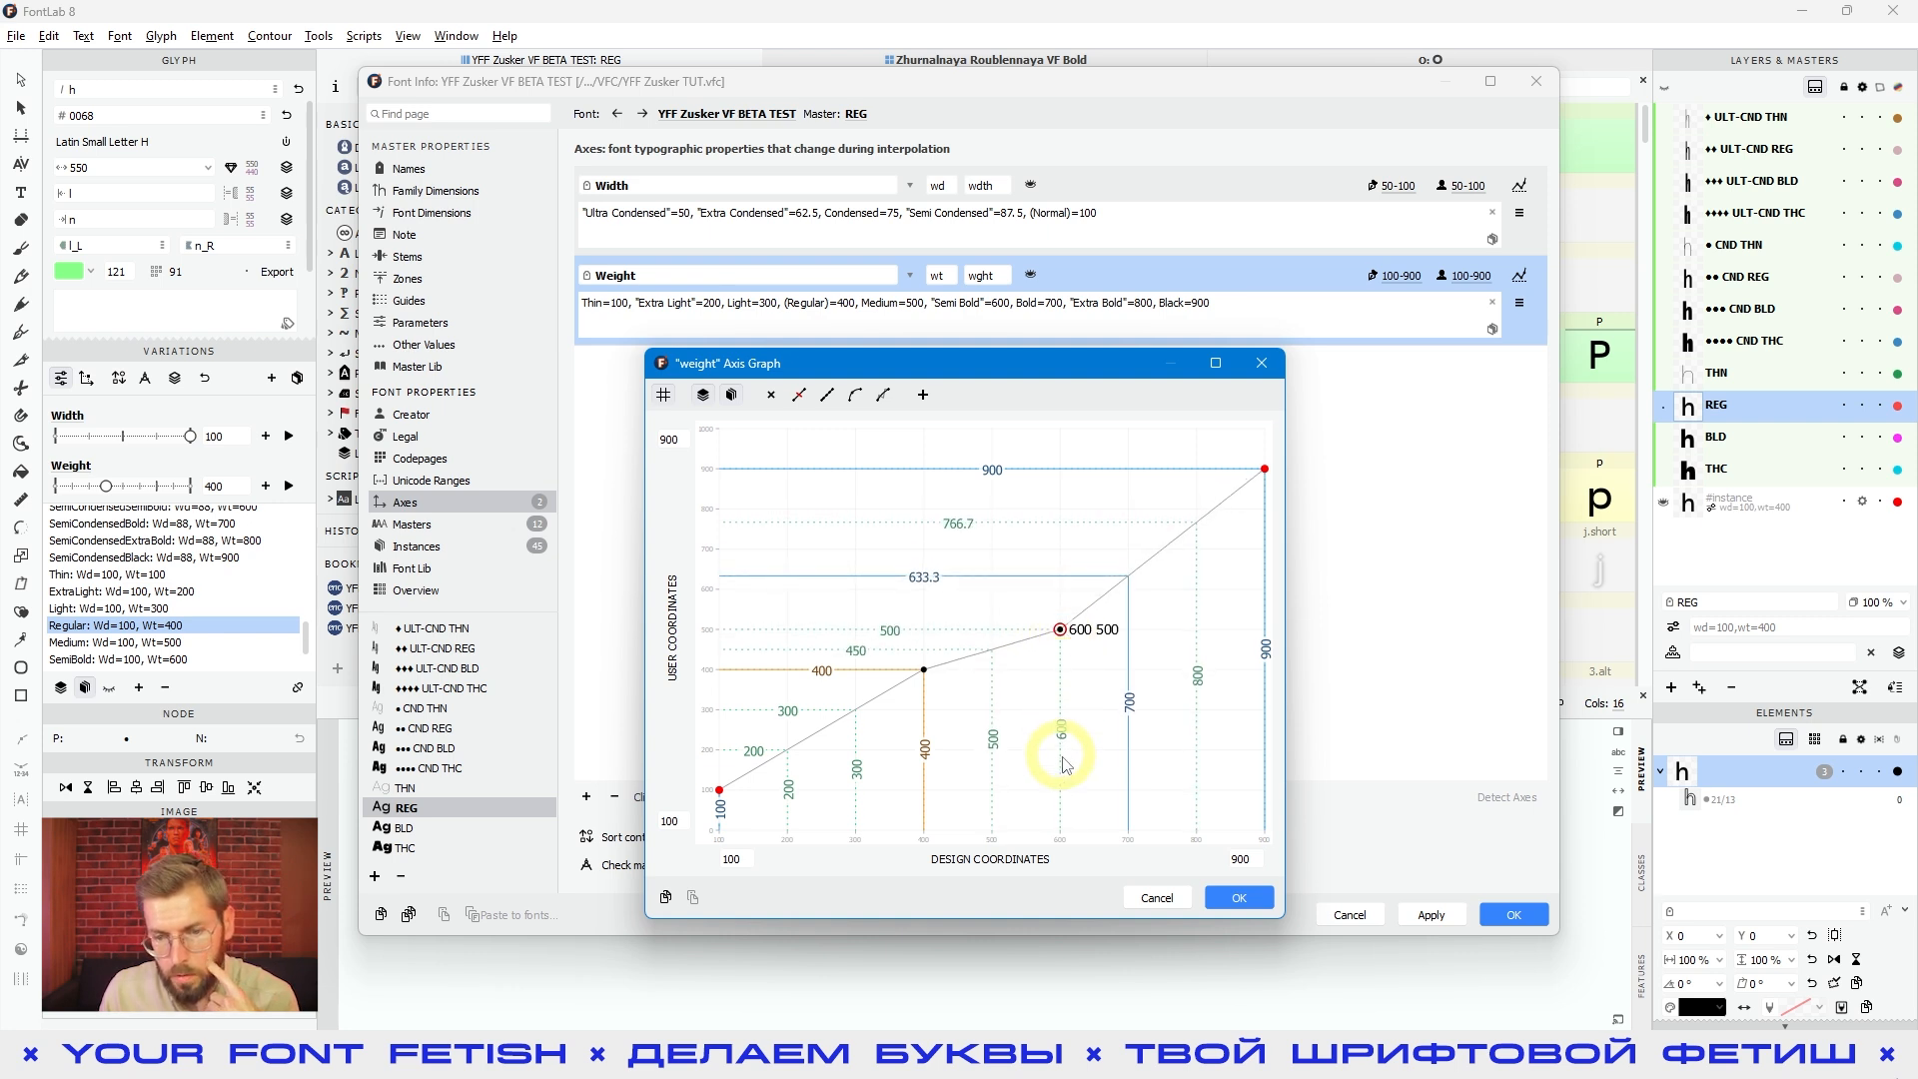
left_click_drag(1060, 629, 994, 592)
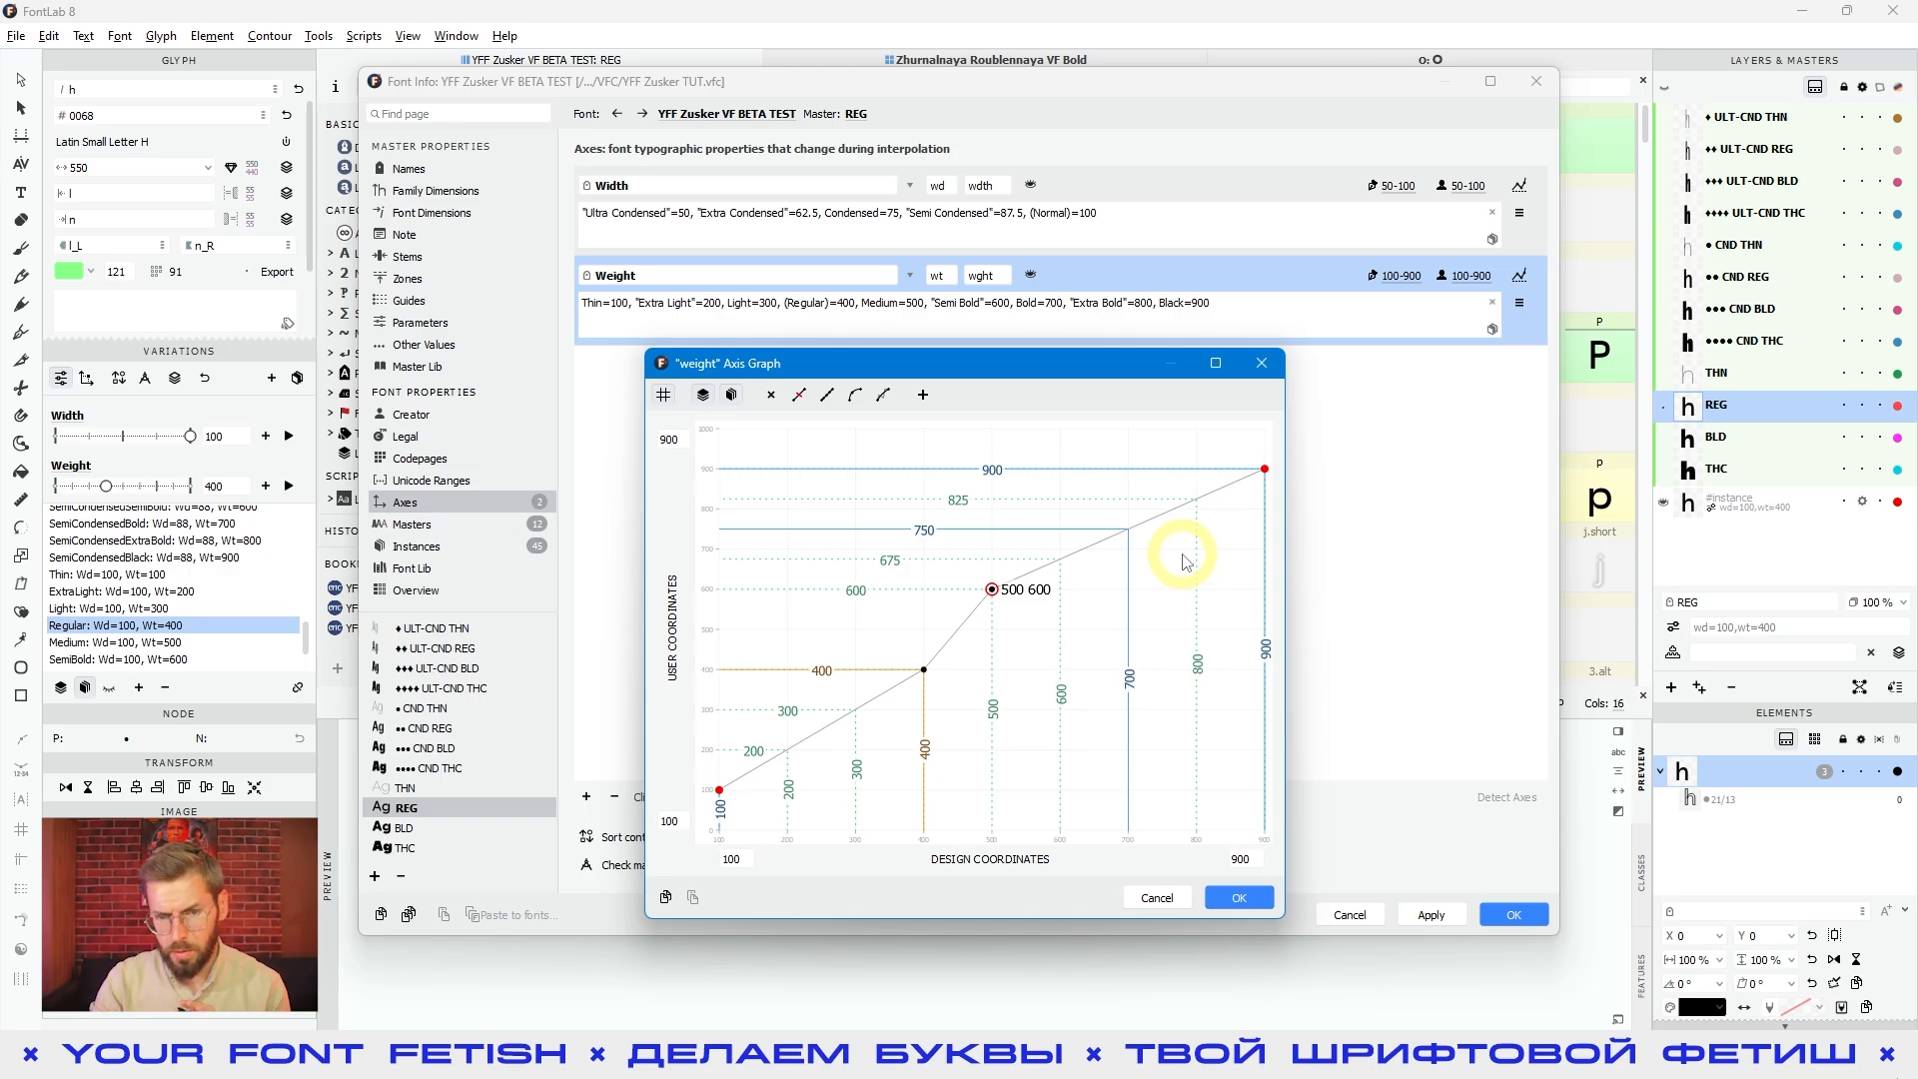
left_click(991, 590)
left_click(992, 589)
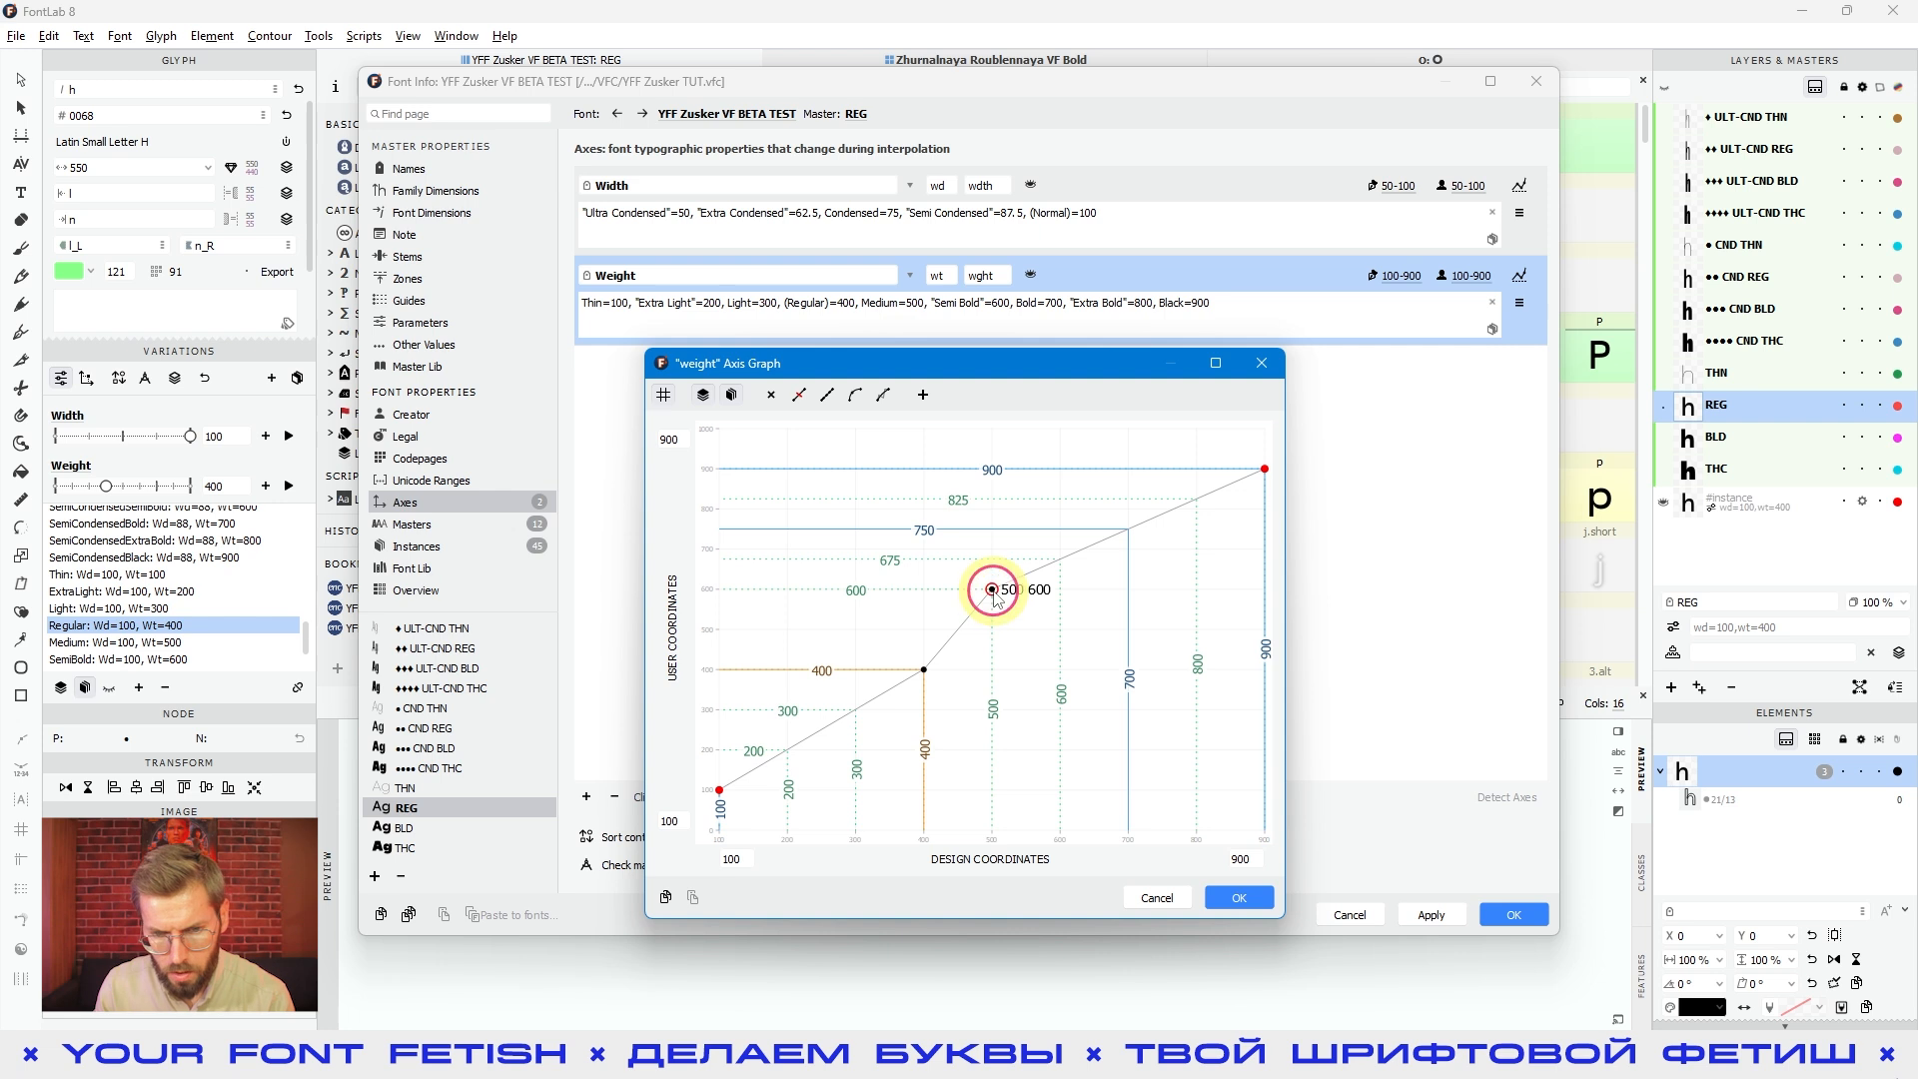
key("BackSpace")
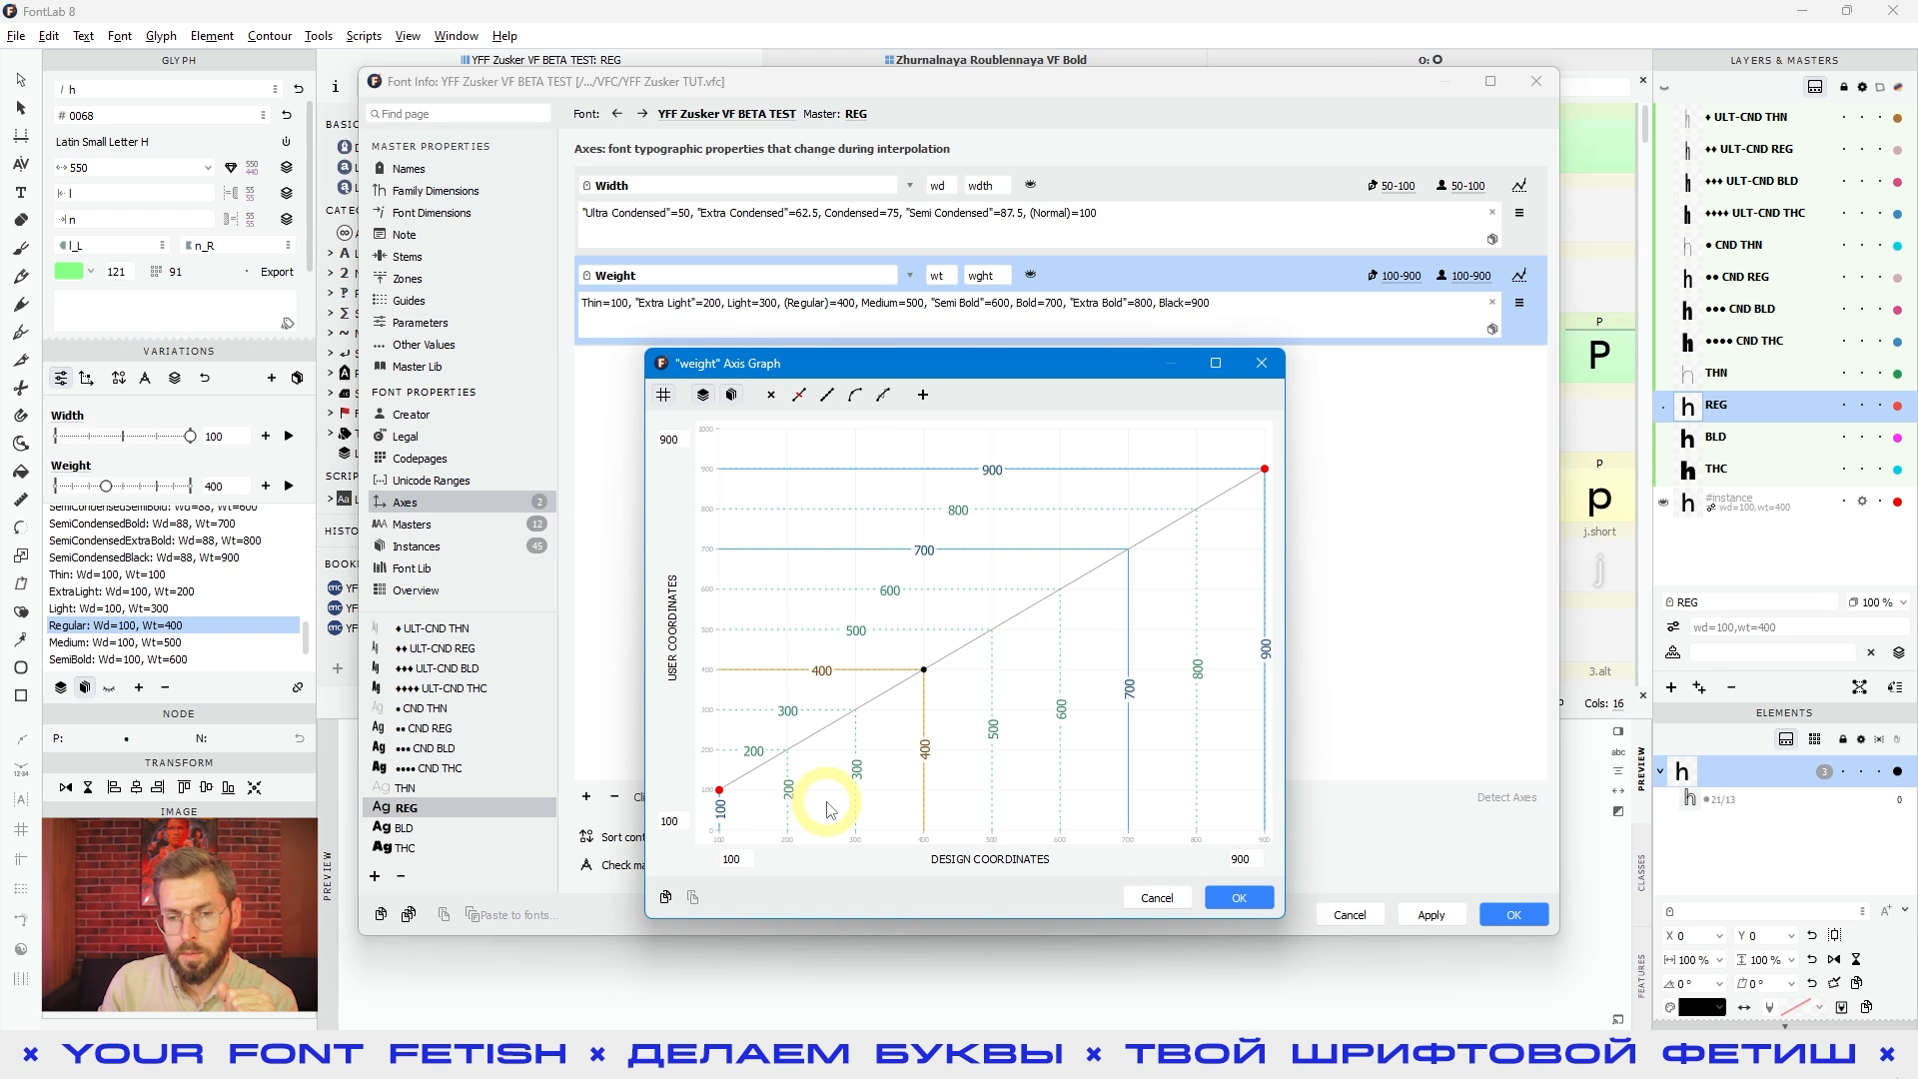
Try lowering the Weight graph's 900 end point to user 647 and shifting the 700 point toward lighter design values, and discard the changes.
left_click(1128, 551)
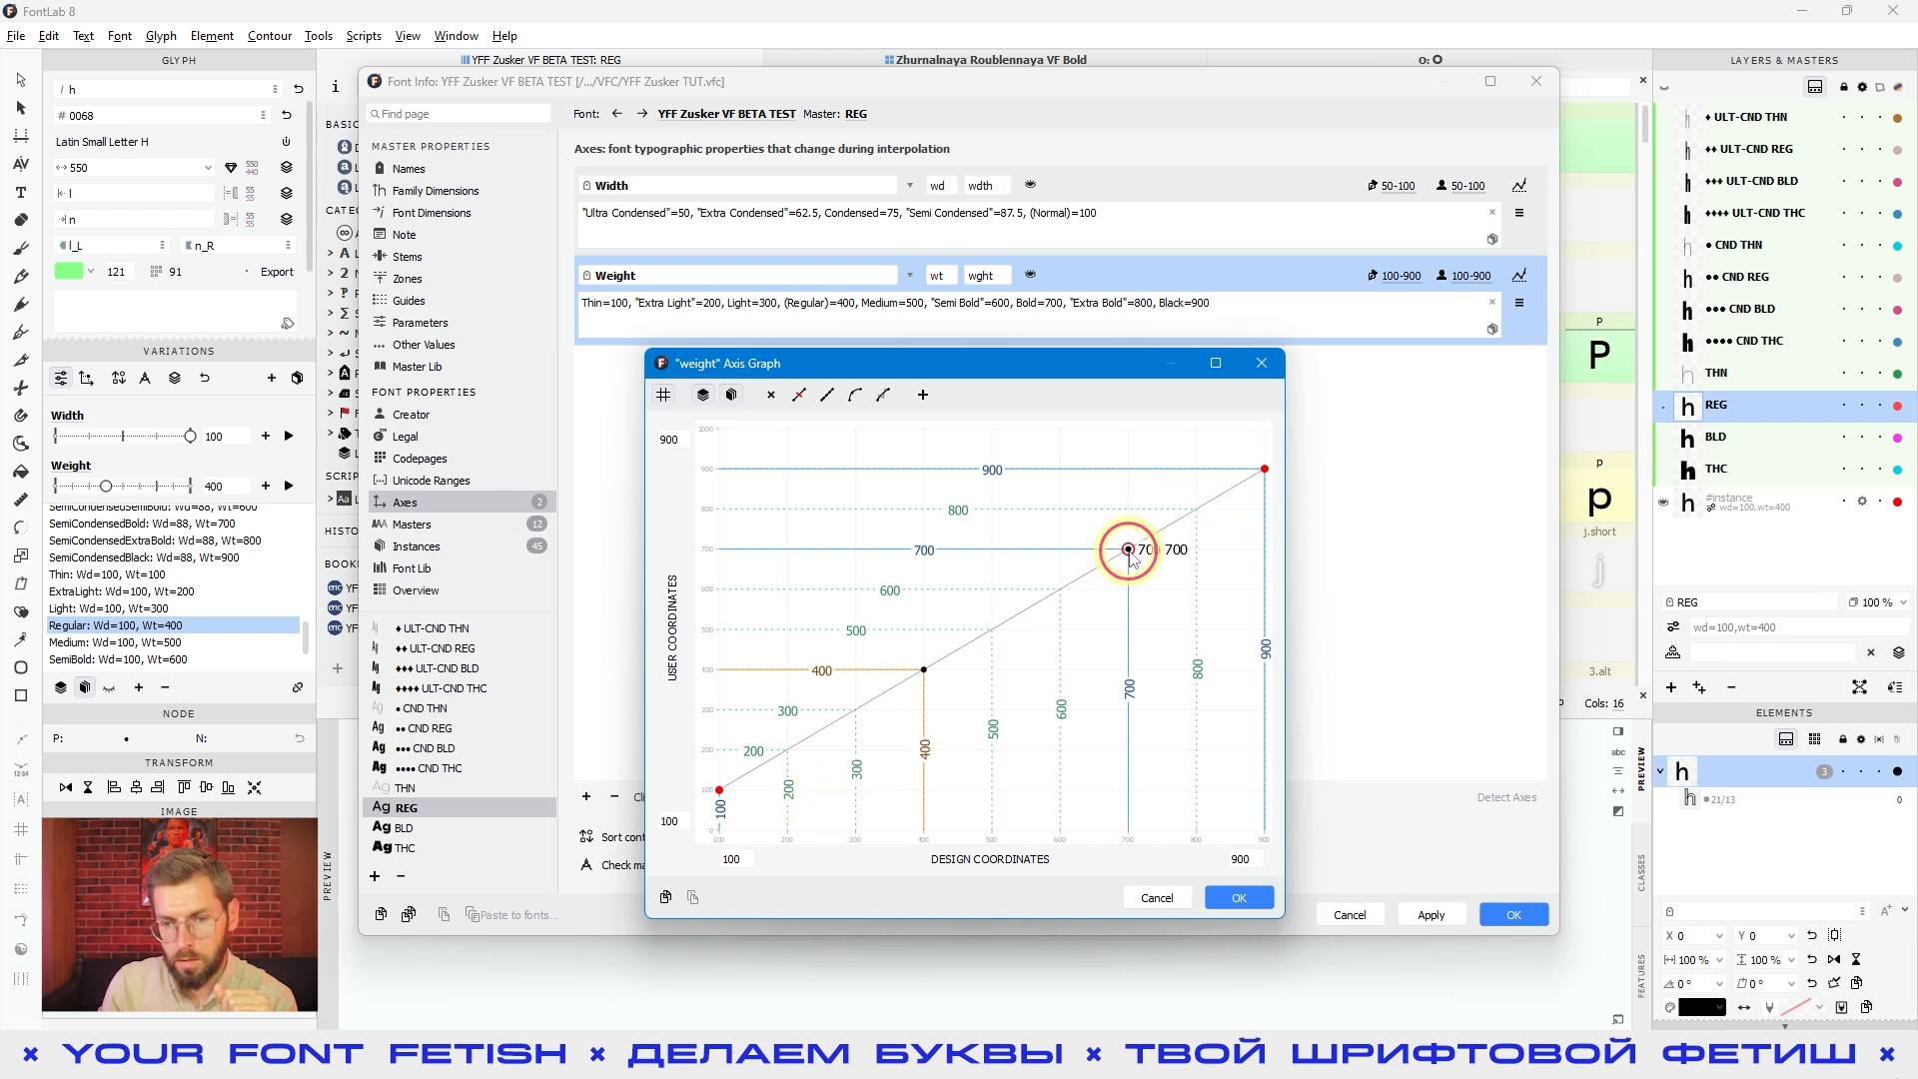
left_click_drag(1263, 471, 1278, 573)
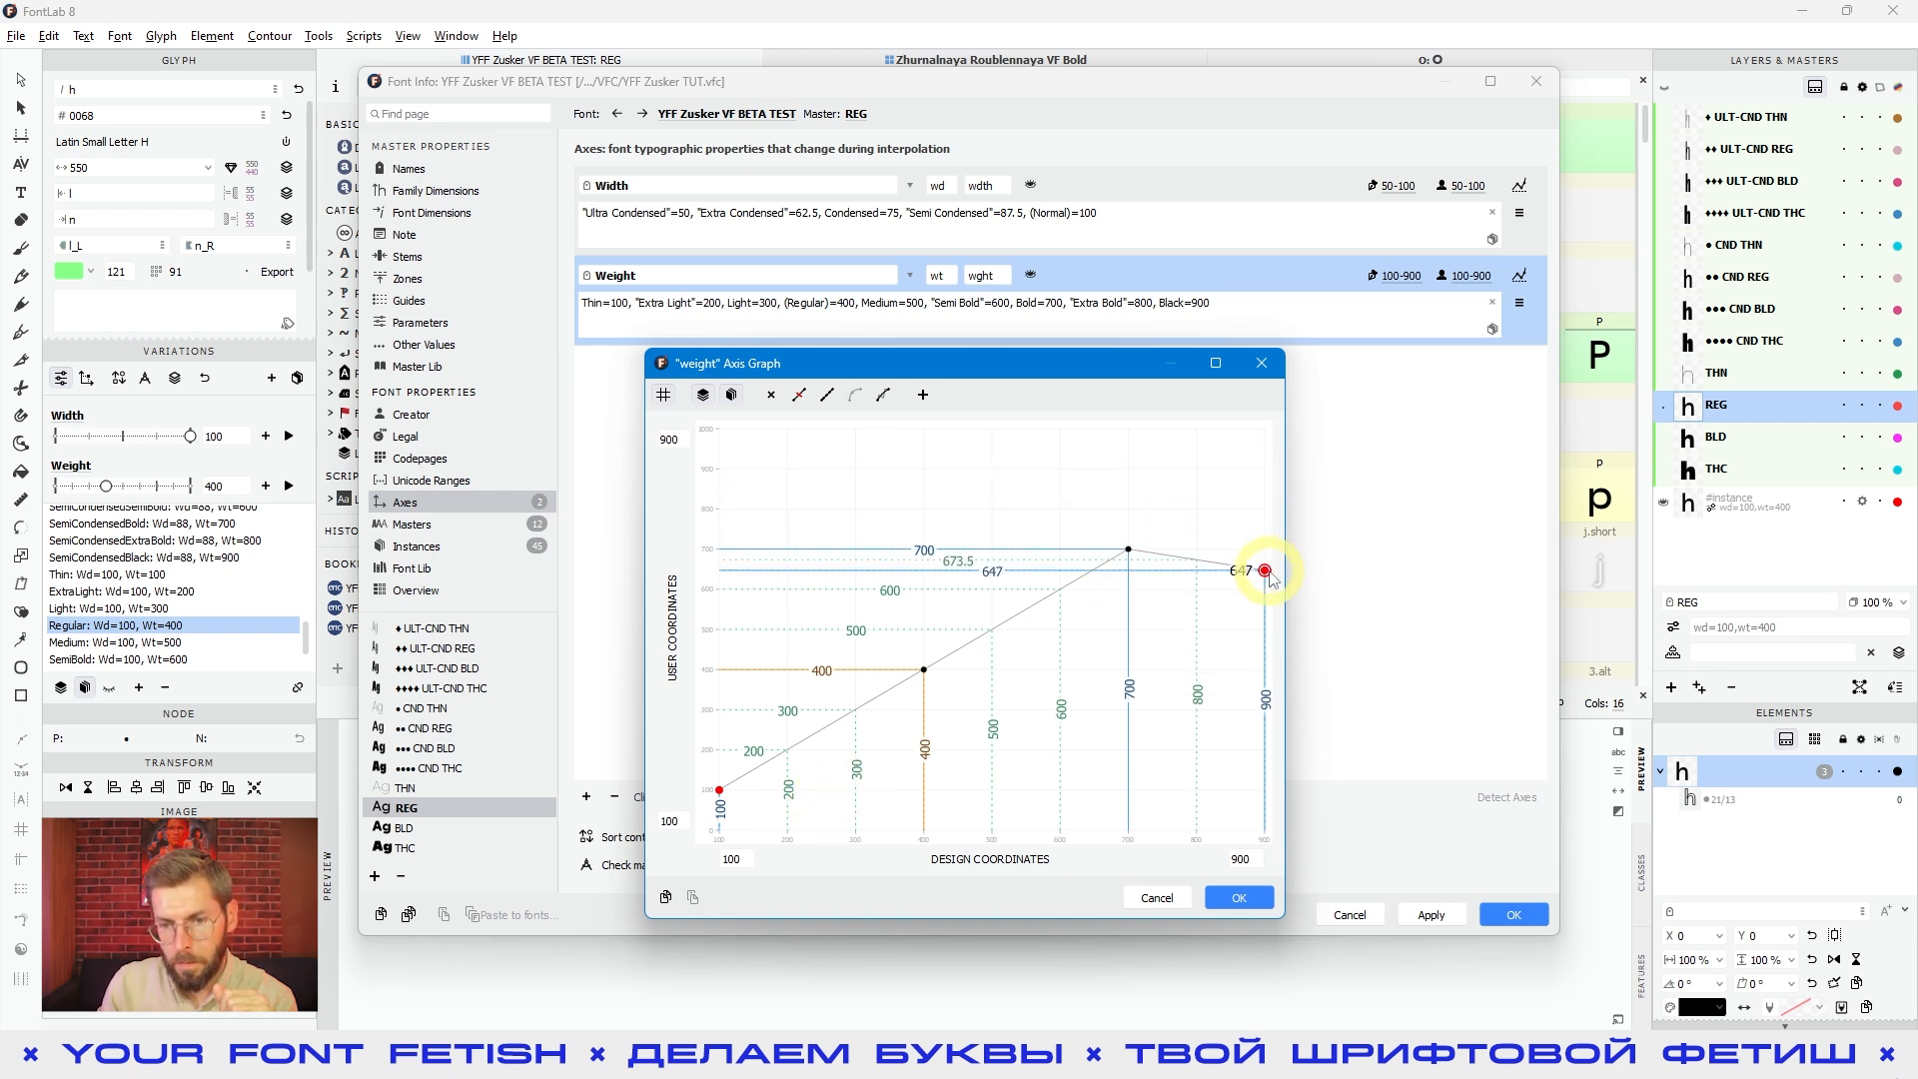
left_click_drag(1128, 549, 1002, 568)
left_click(1101, 687)
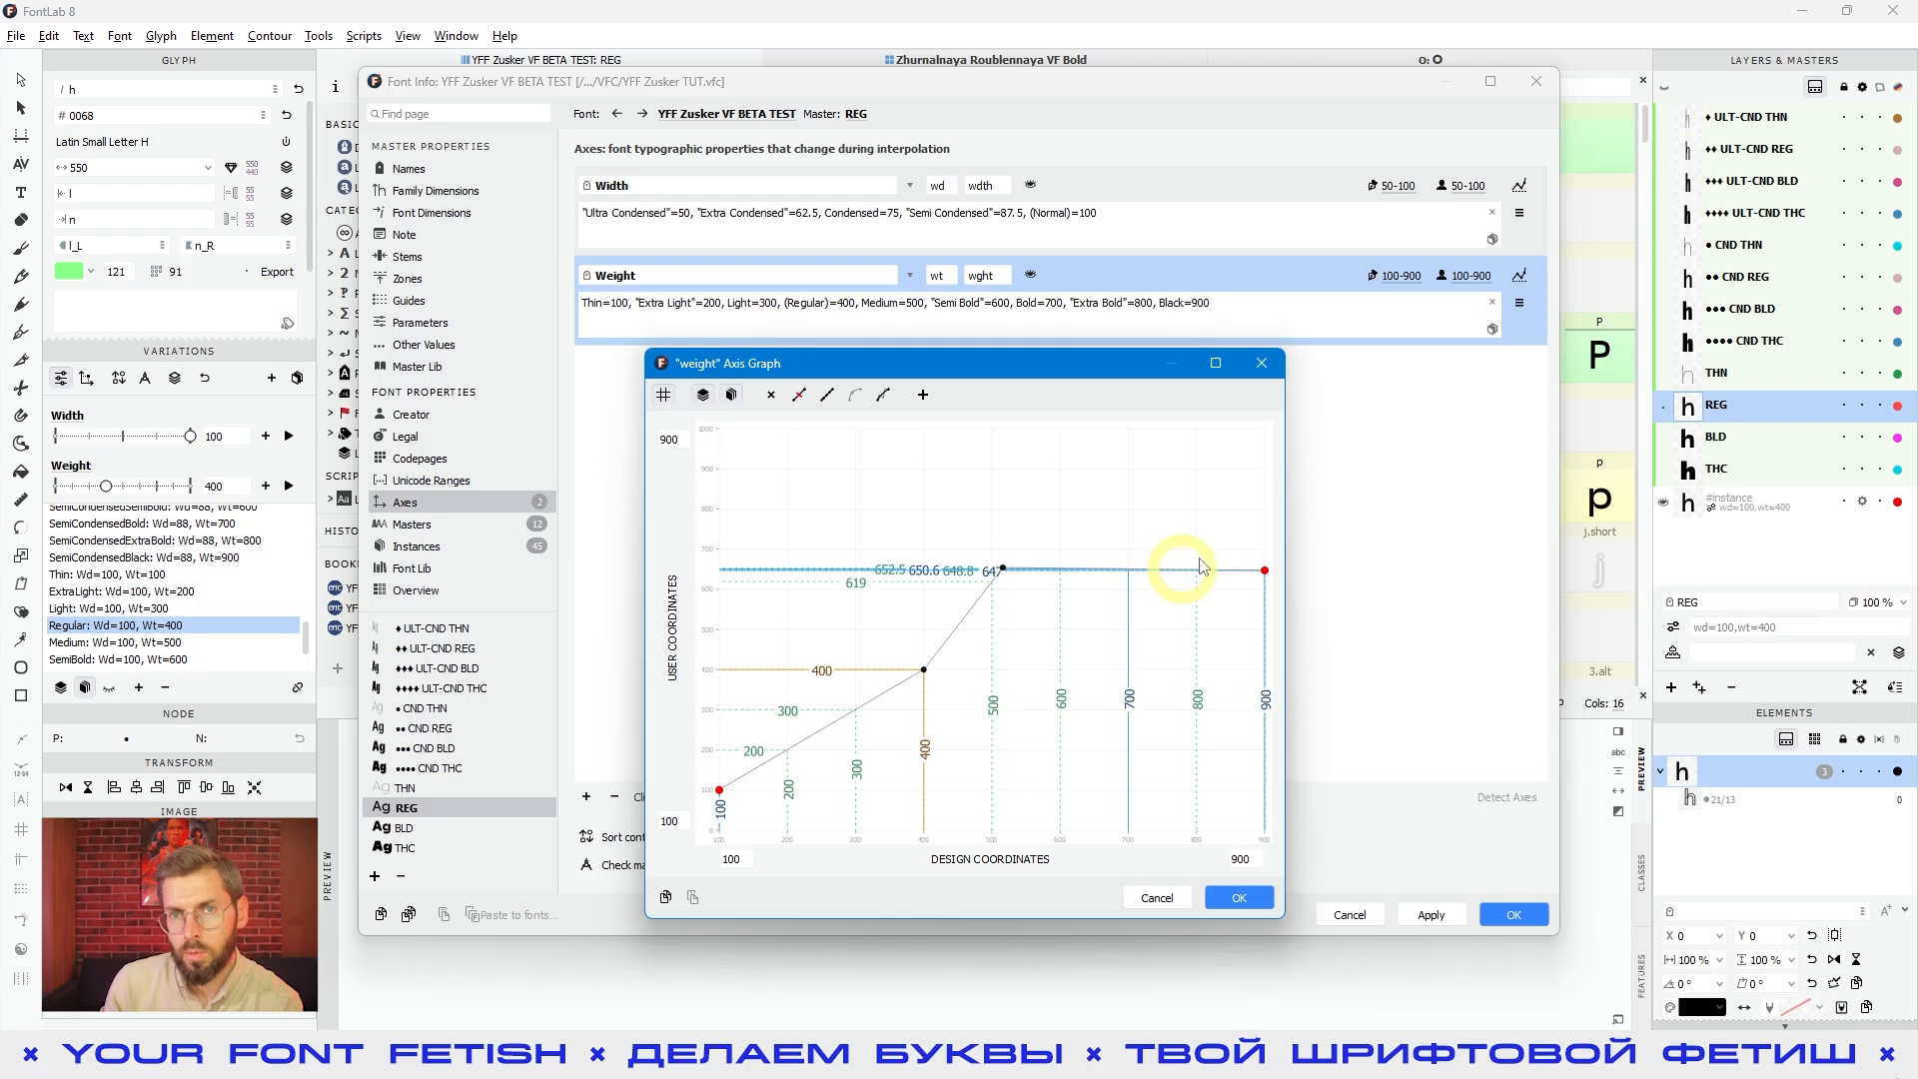
left_click(1161, 898)
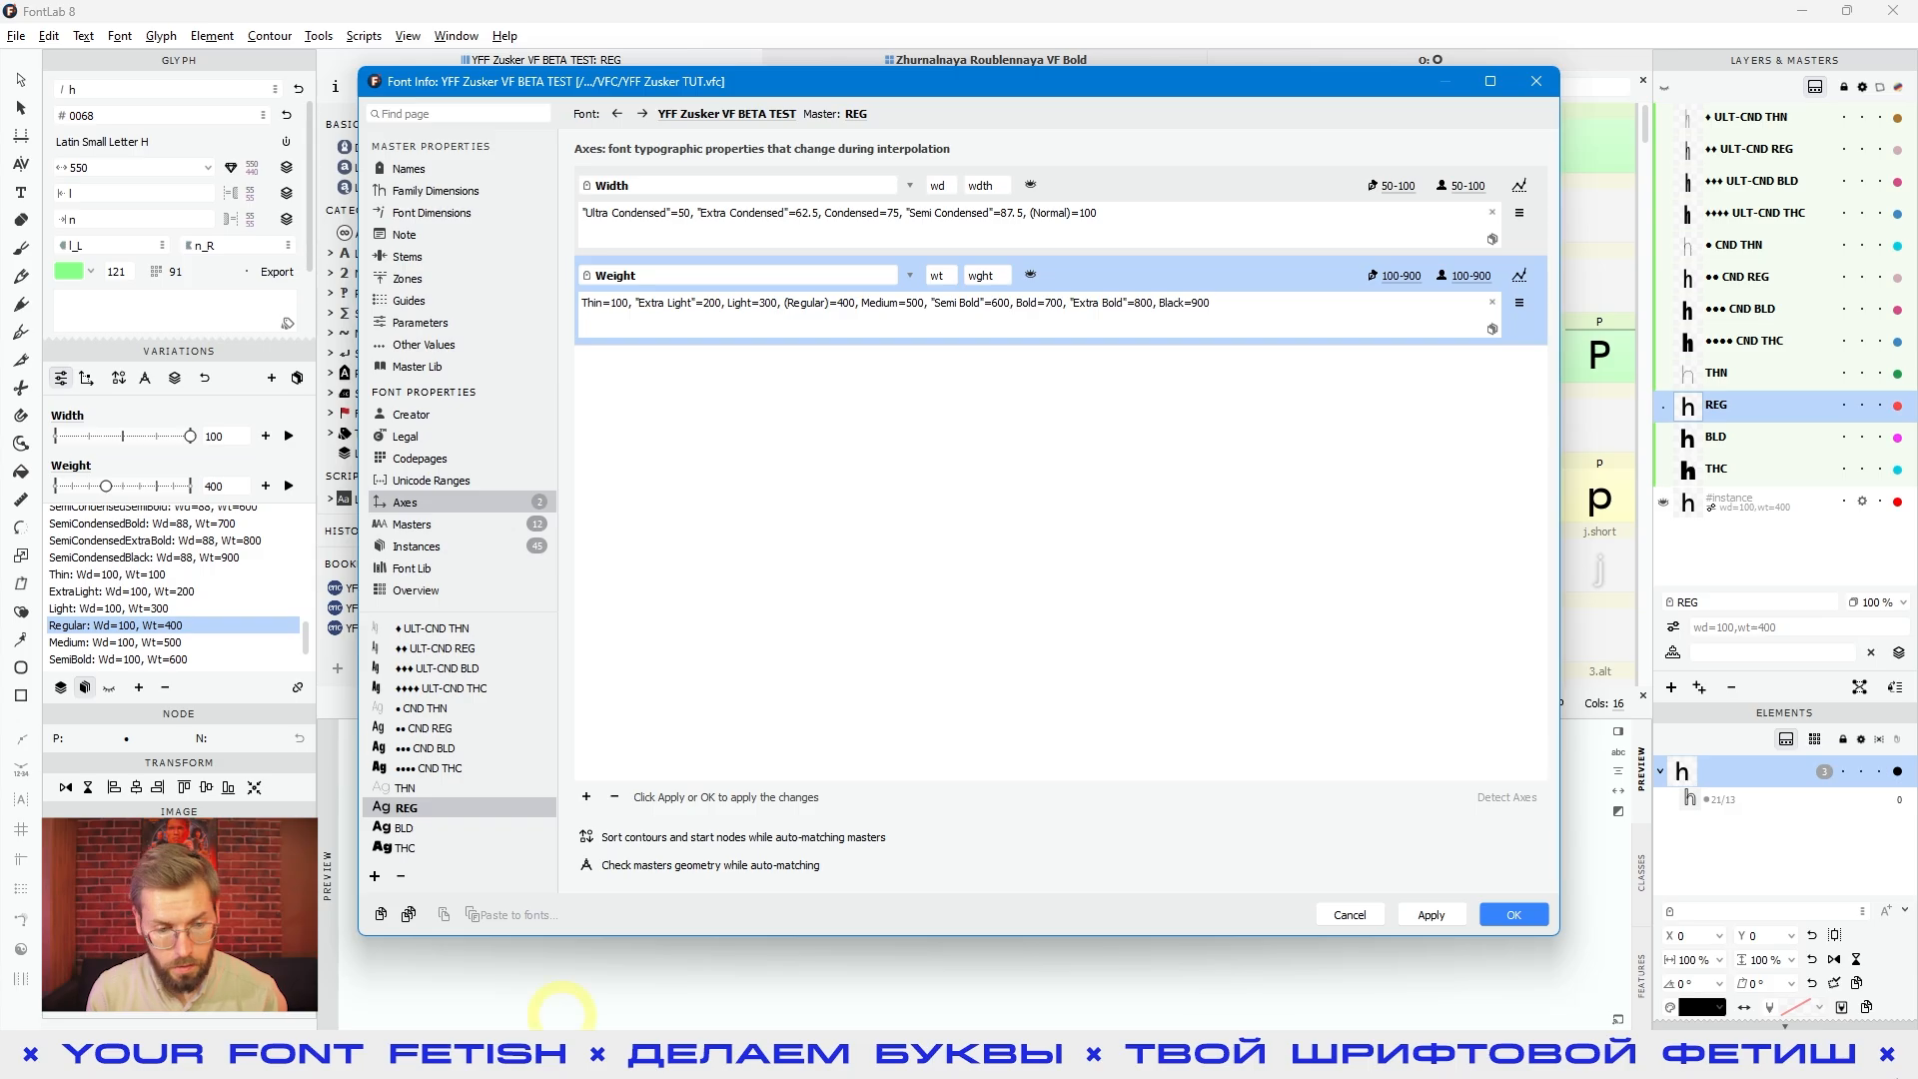
Consult the axis instances diagram in the FontLab manual in the browser, review the Weight axis instances in Font Info, and cancel the dialog.
key("alt+Tab")
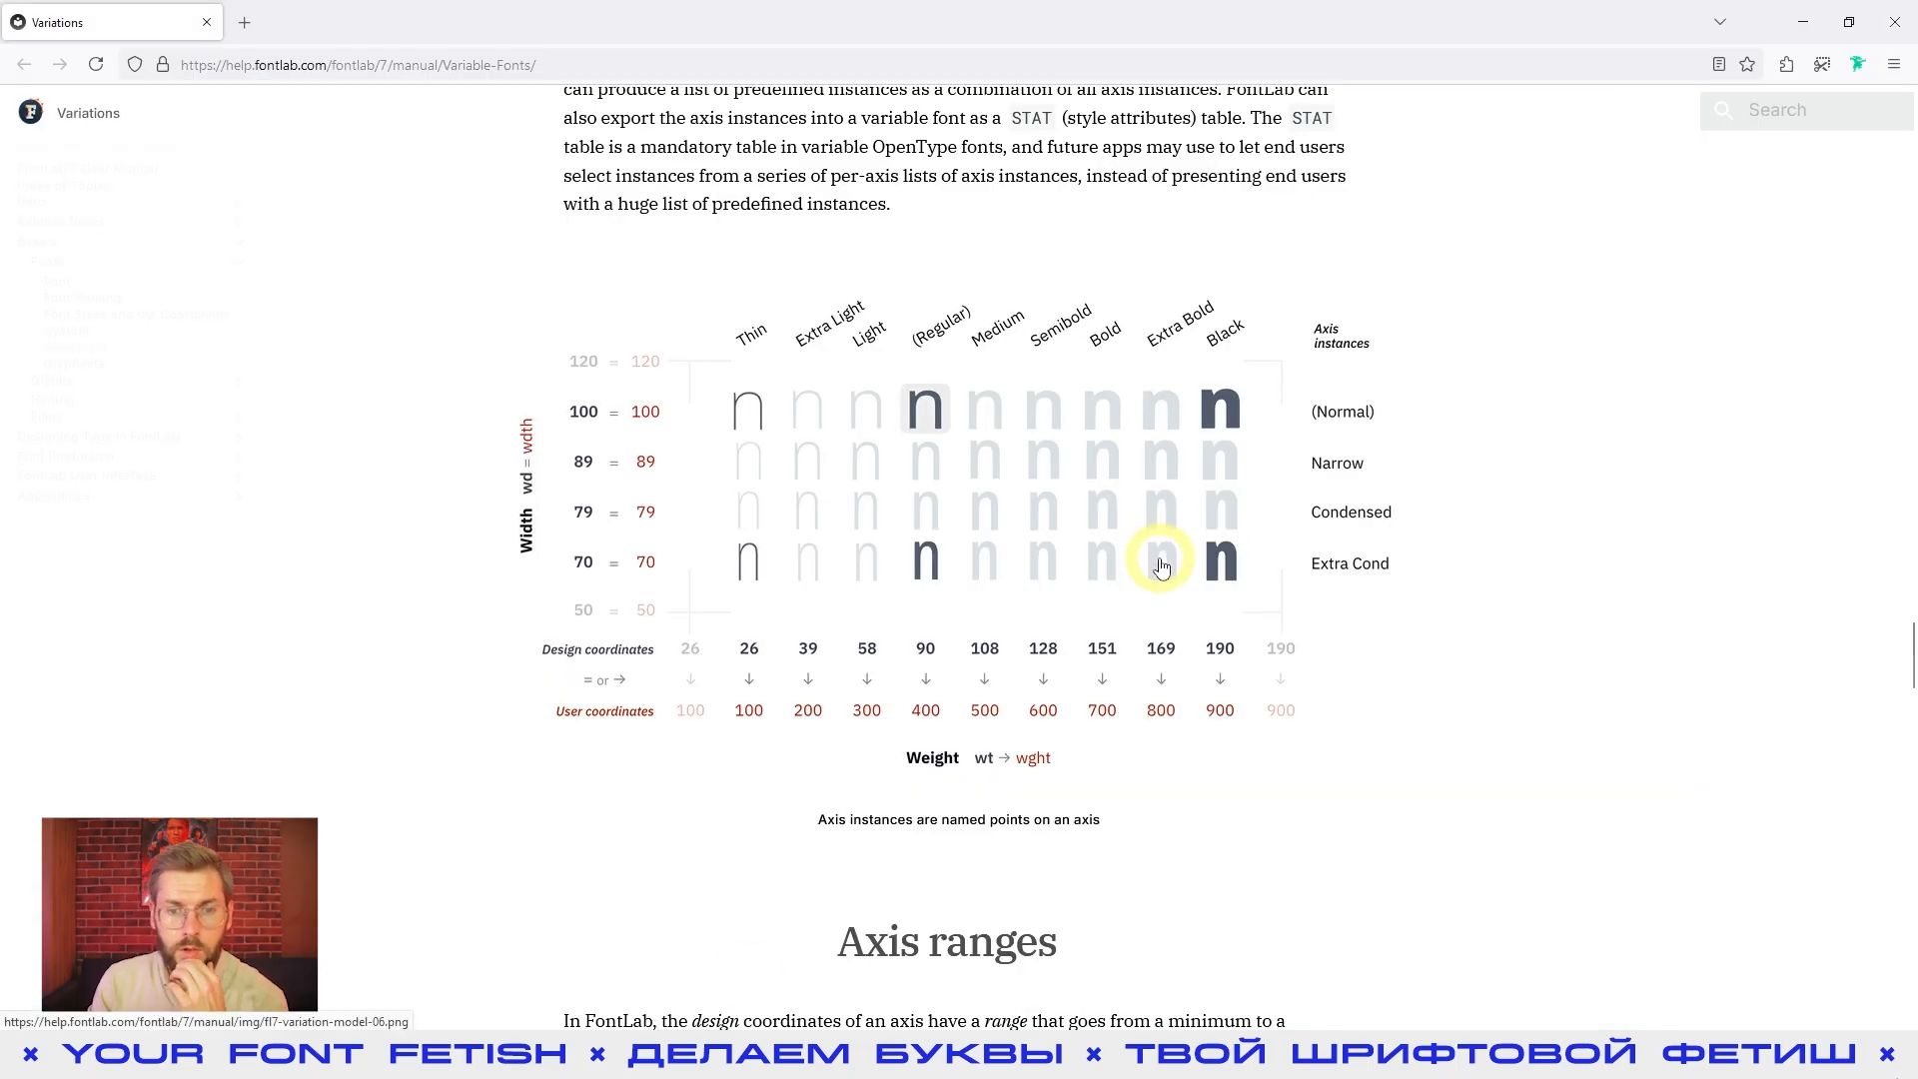
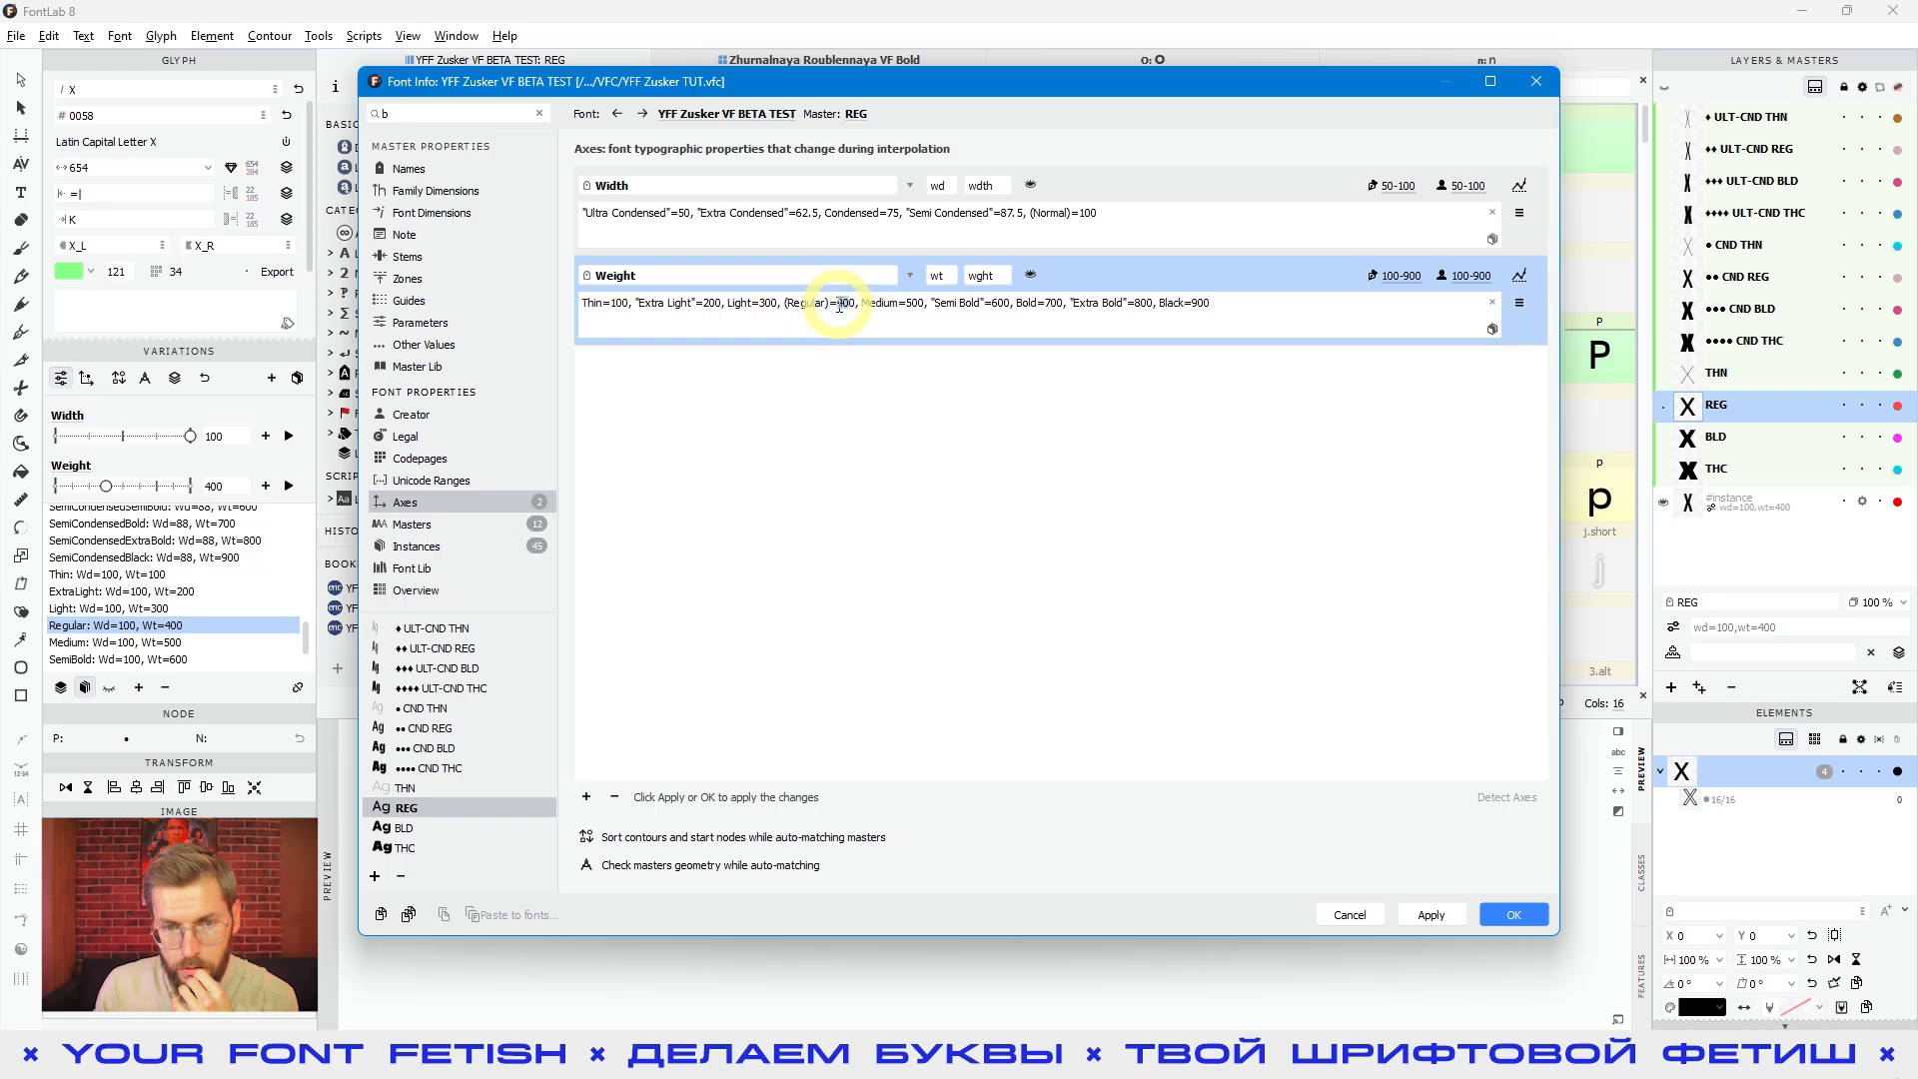
left_click(852, 304)
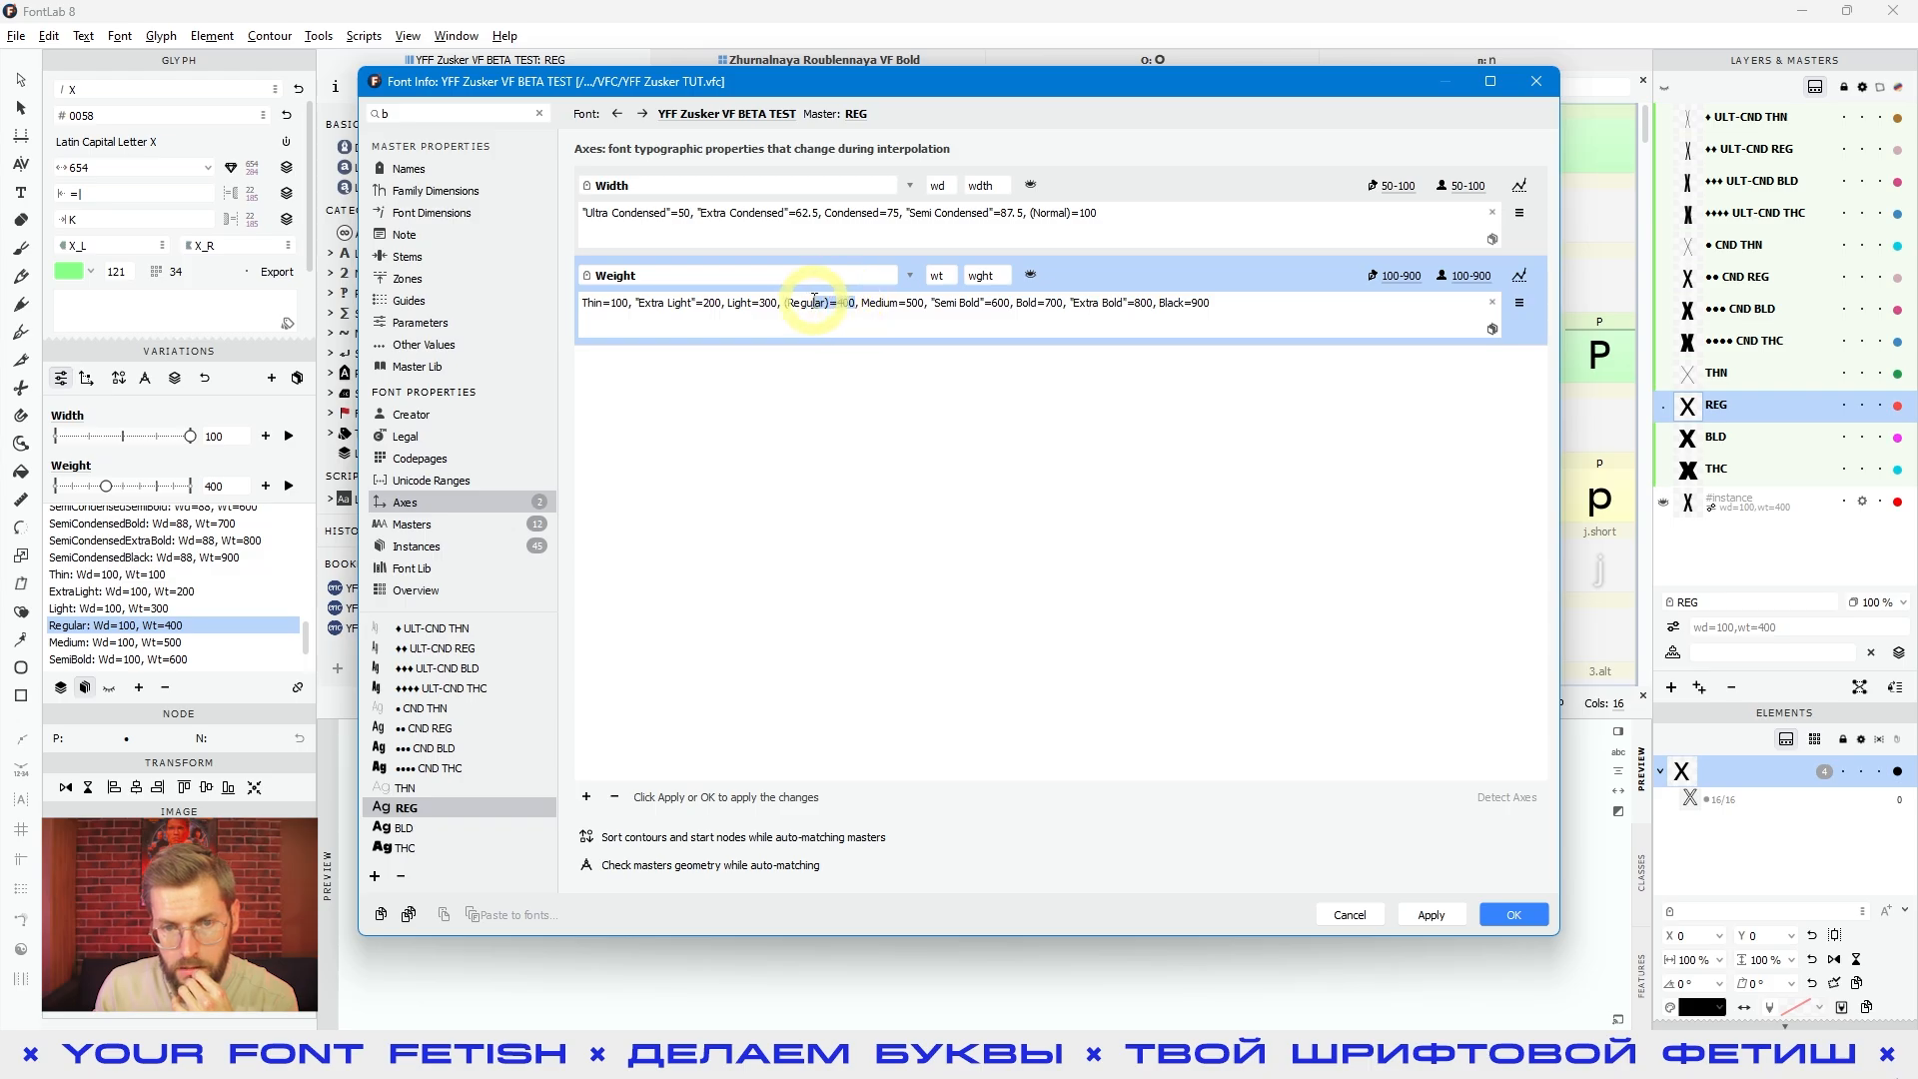
left_click(899, 313)
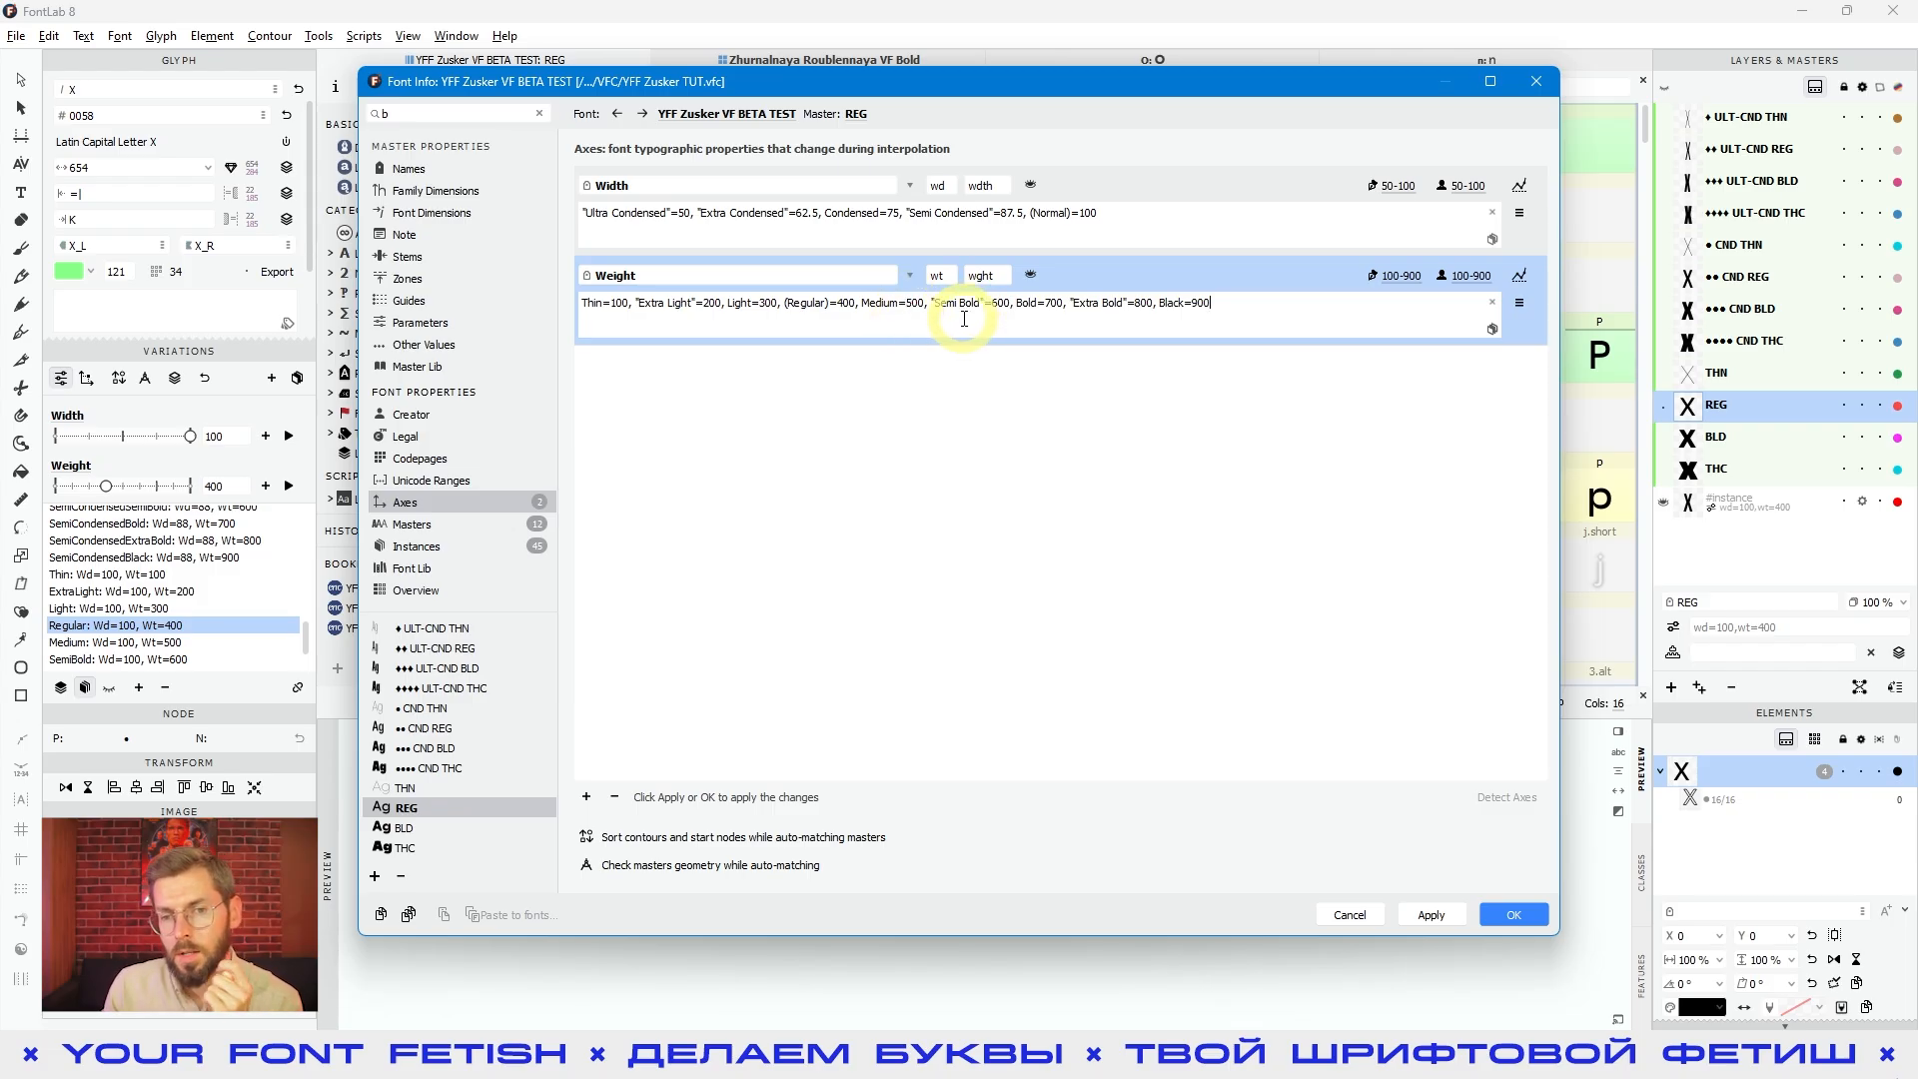
left_click(912, 302)
left_click(1374, 911)
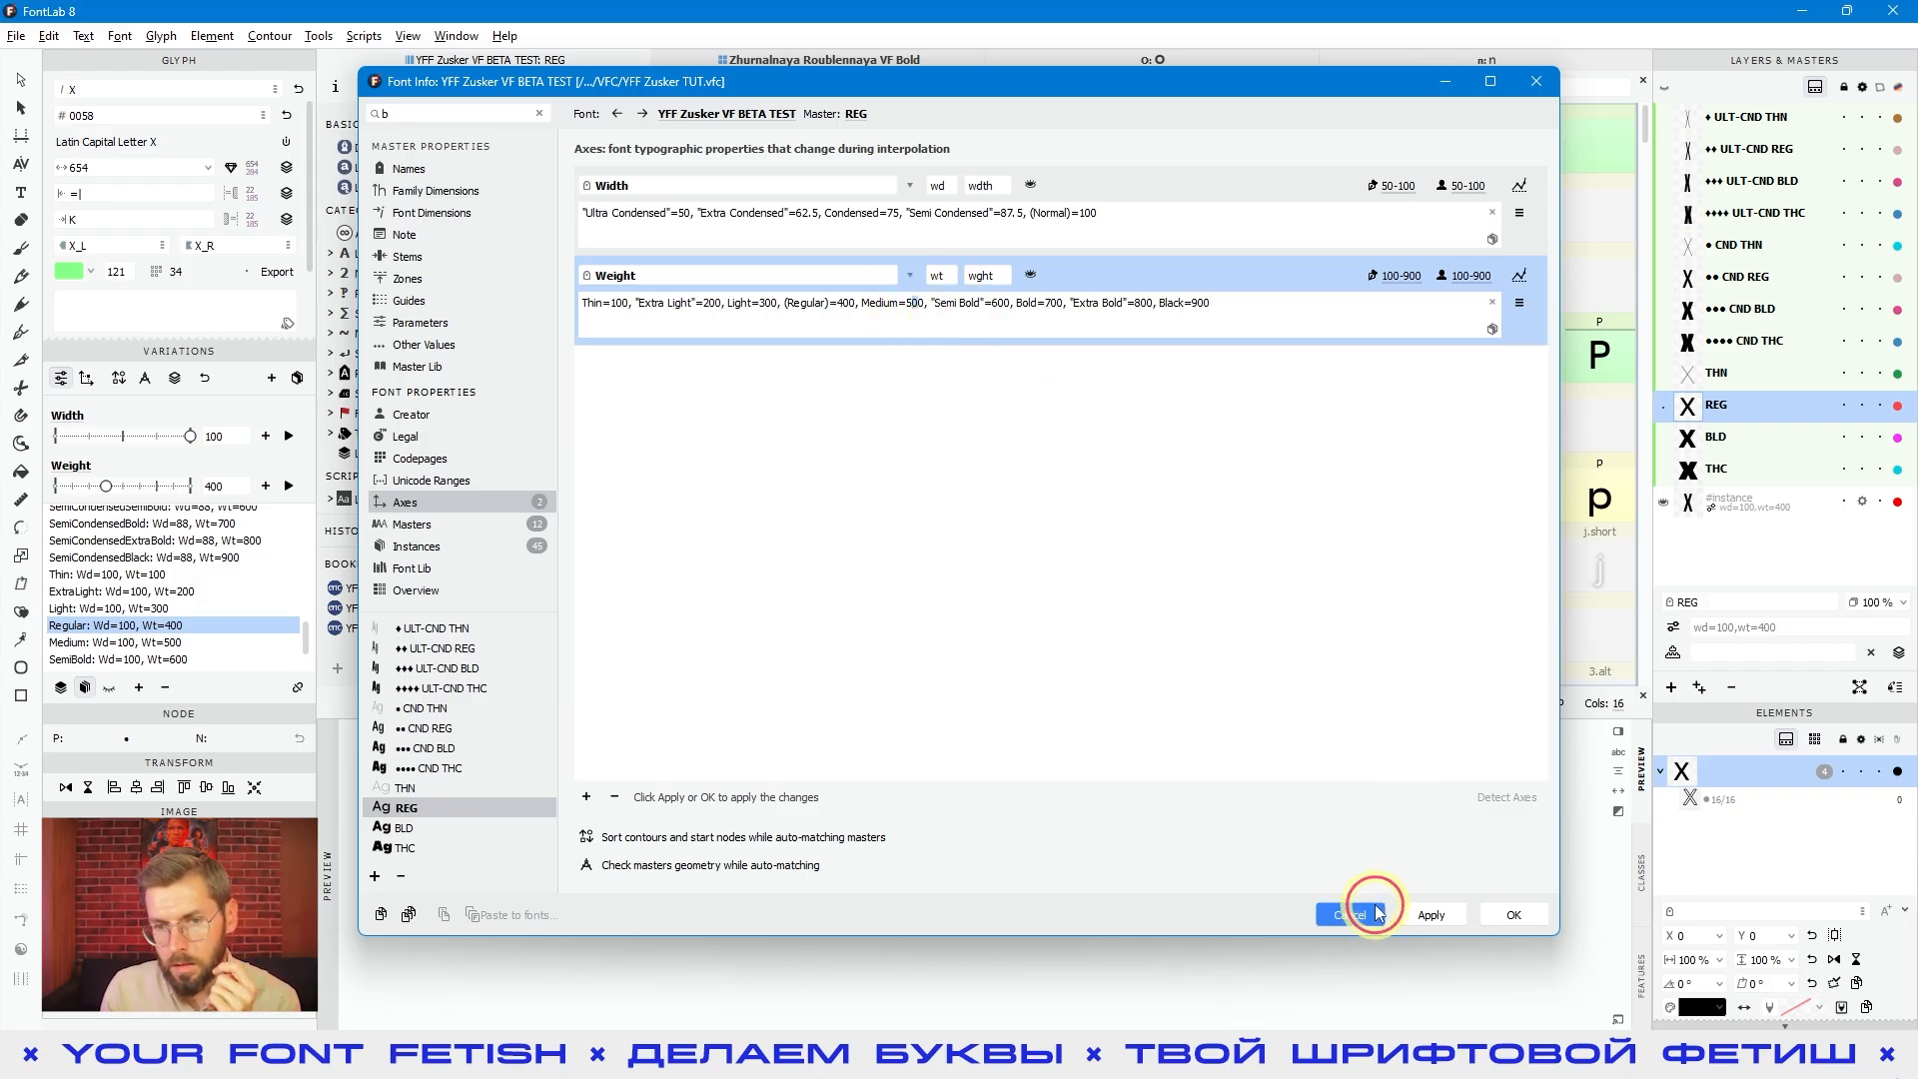
Replace the X in the glyph window with the lowercase n and measure its left stem in the REG master.
double_click(1040, 415)
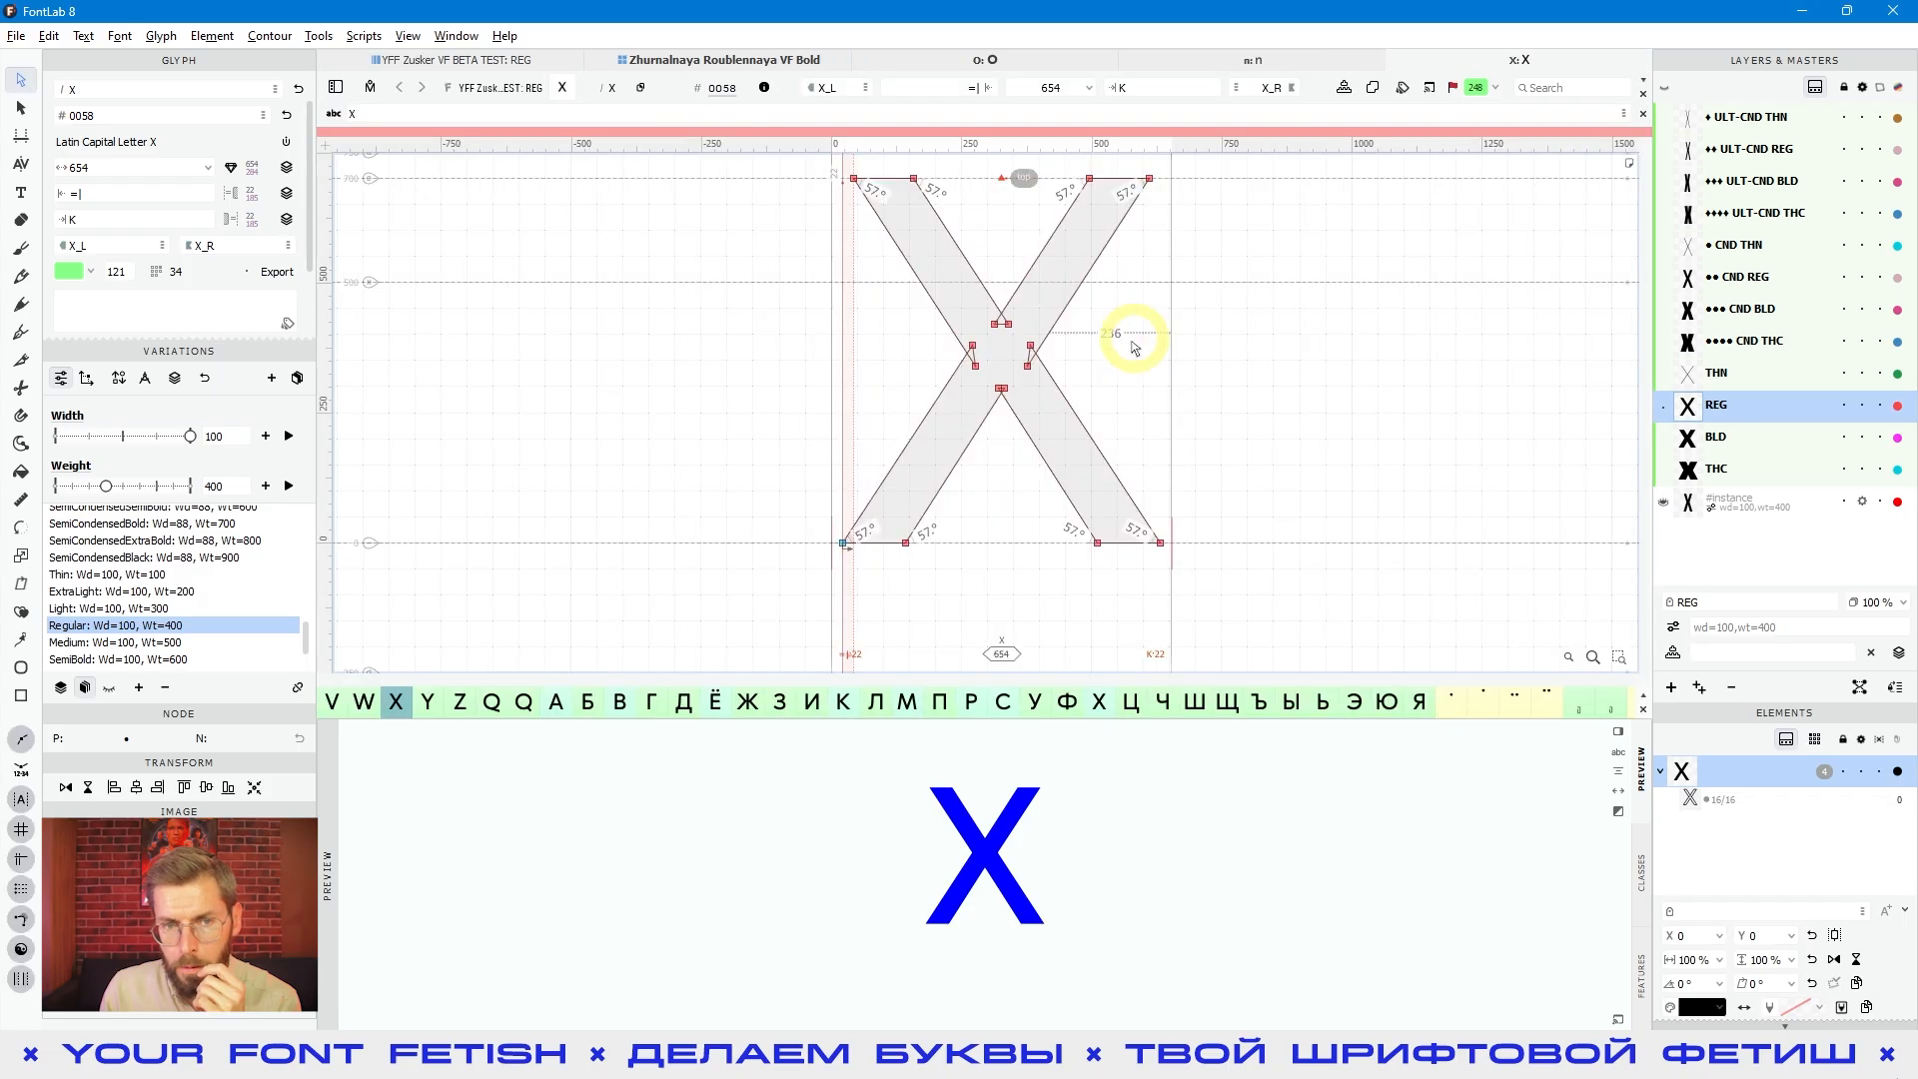
left_click(706, 114)
key("BackSpace")
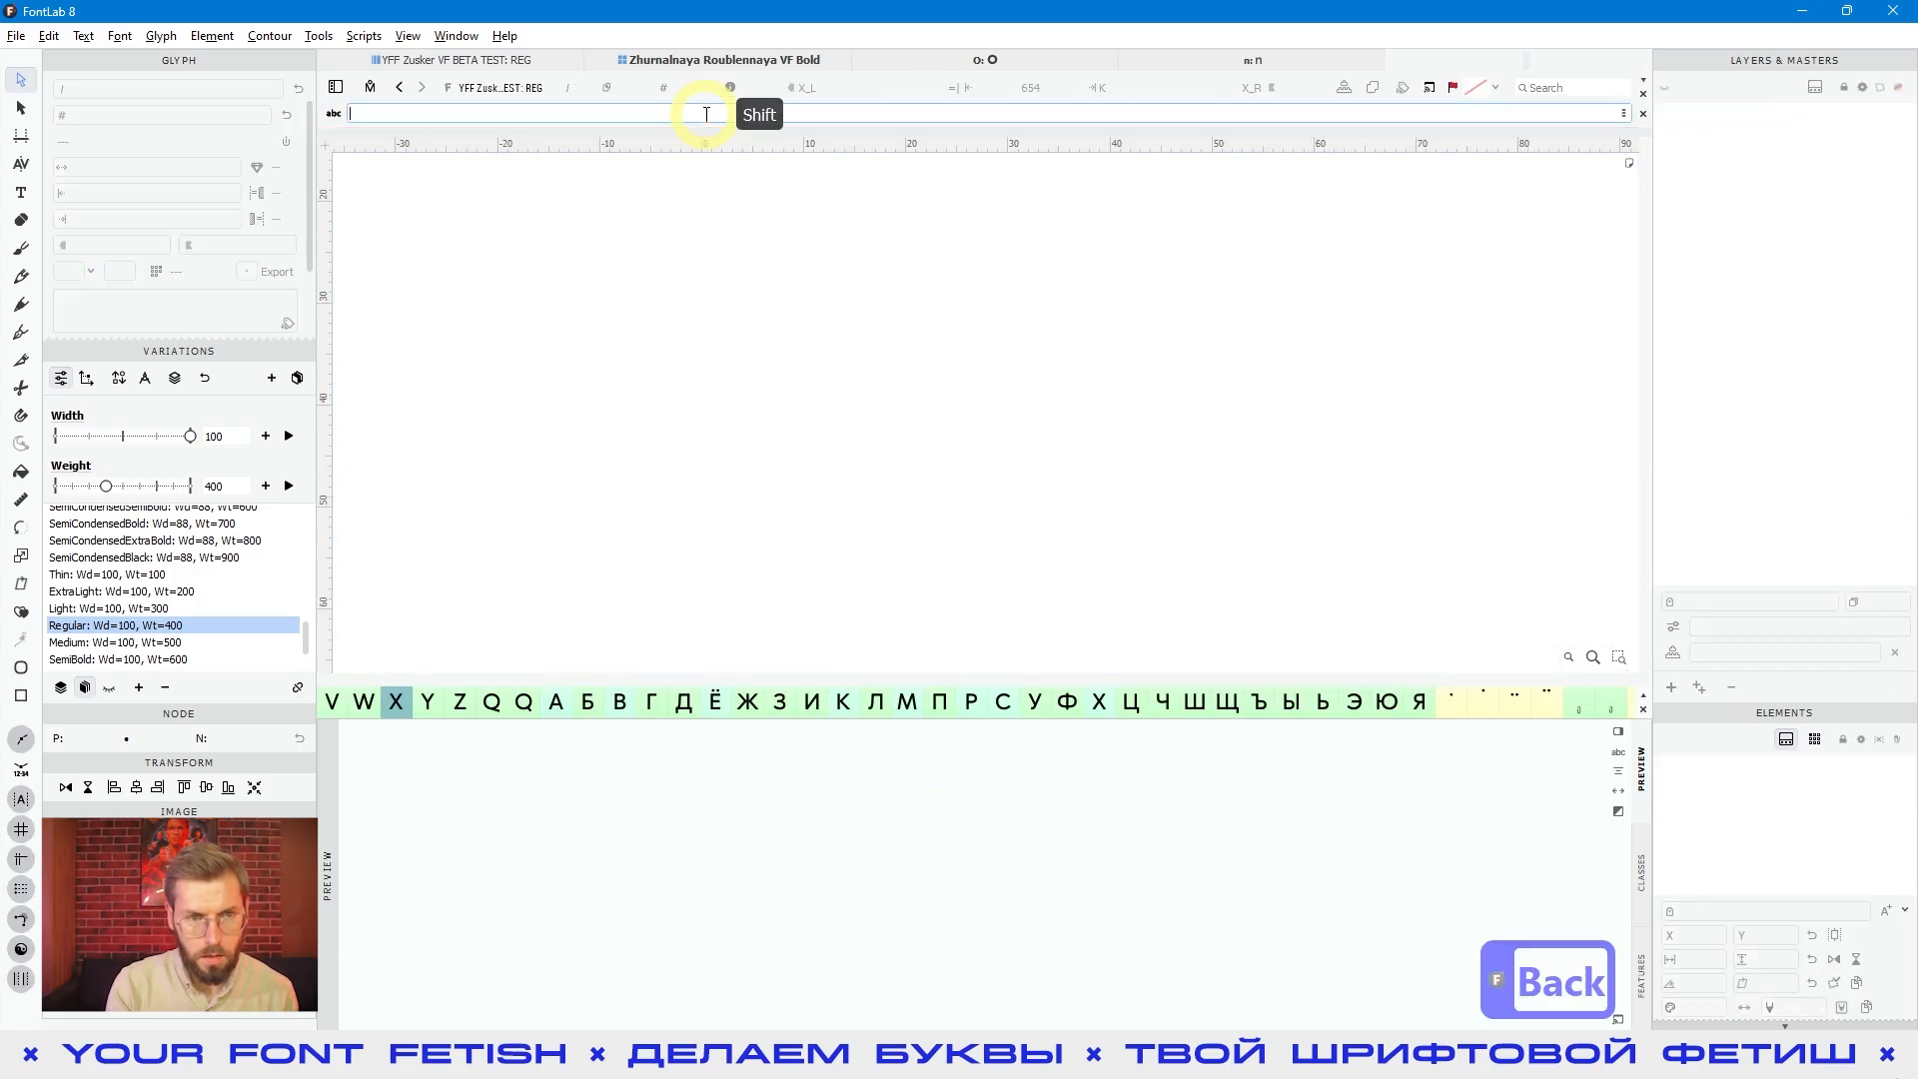
type("Т")
key("BackSpace")
type("n")
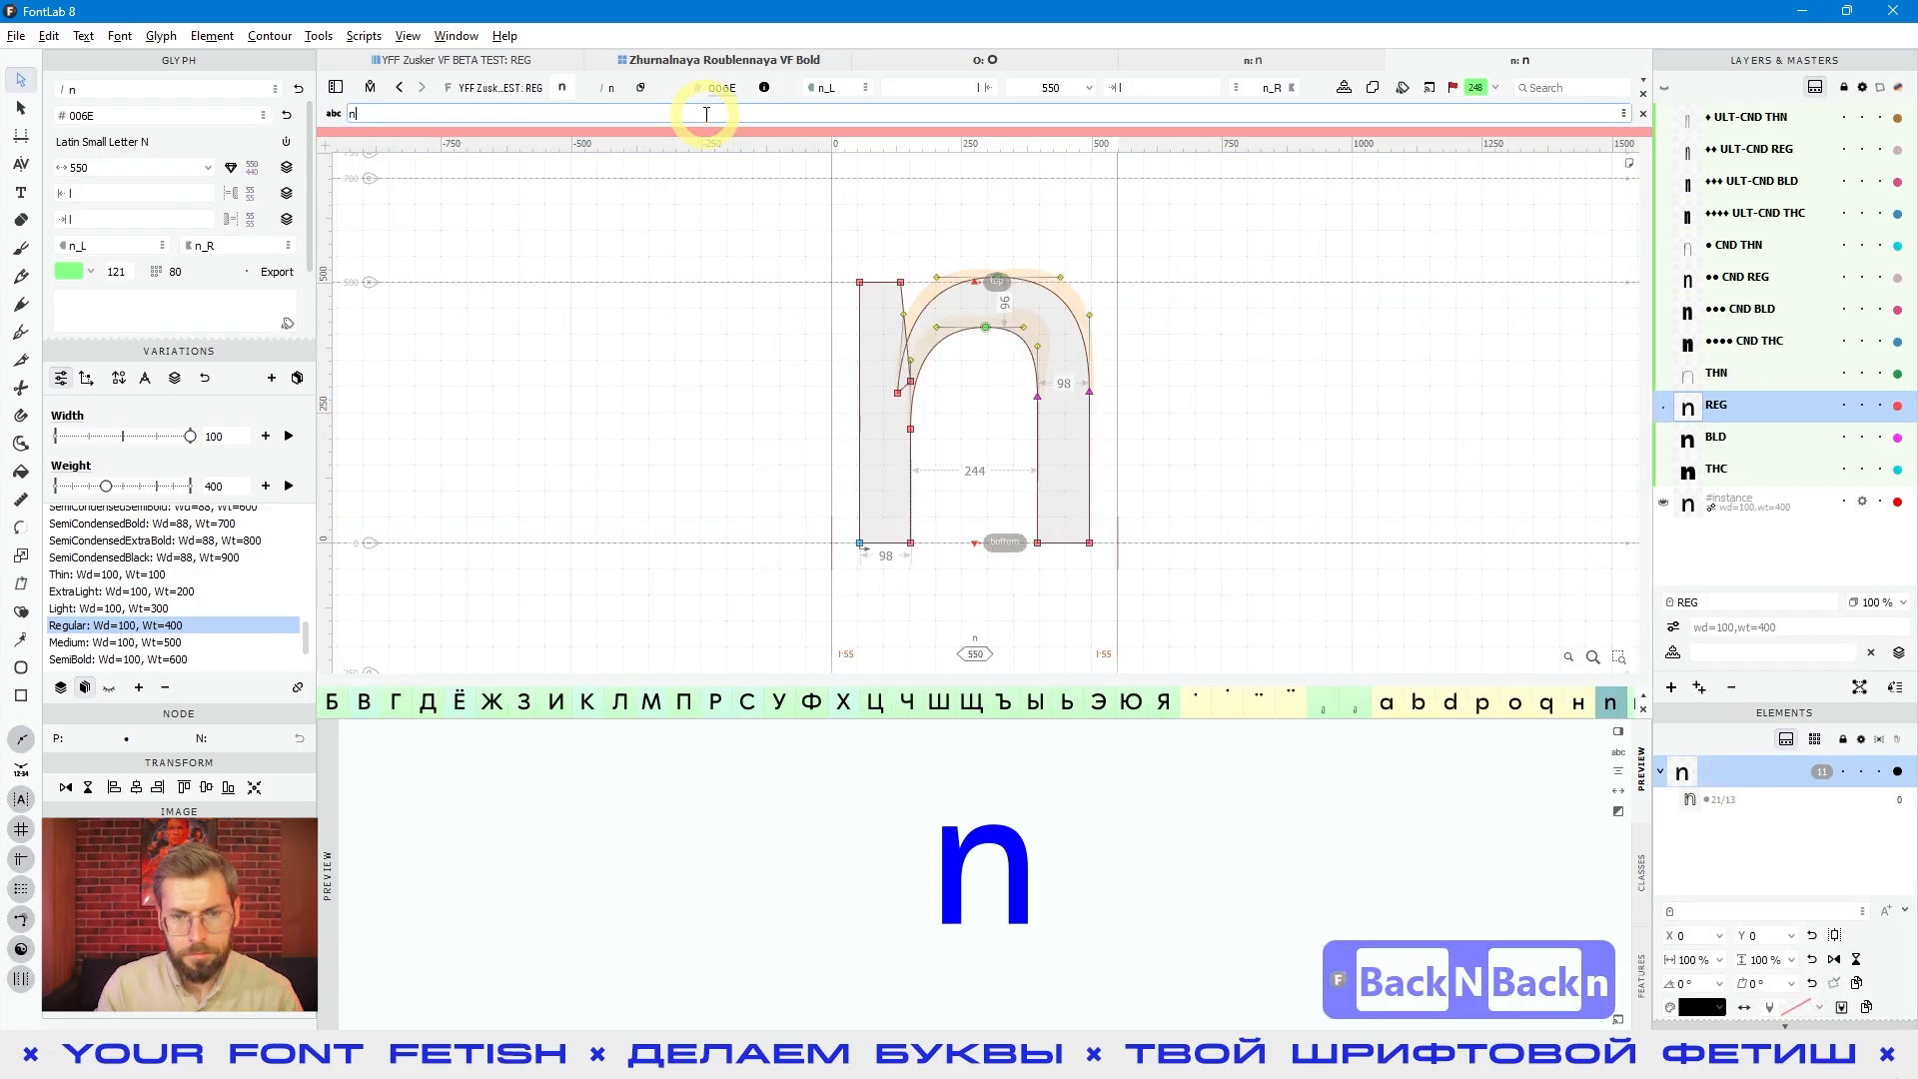
left_click(877, 487)
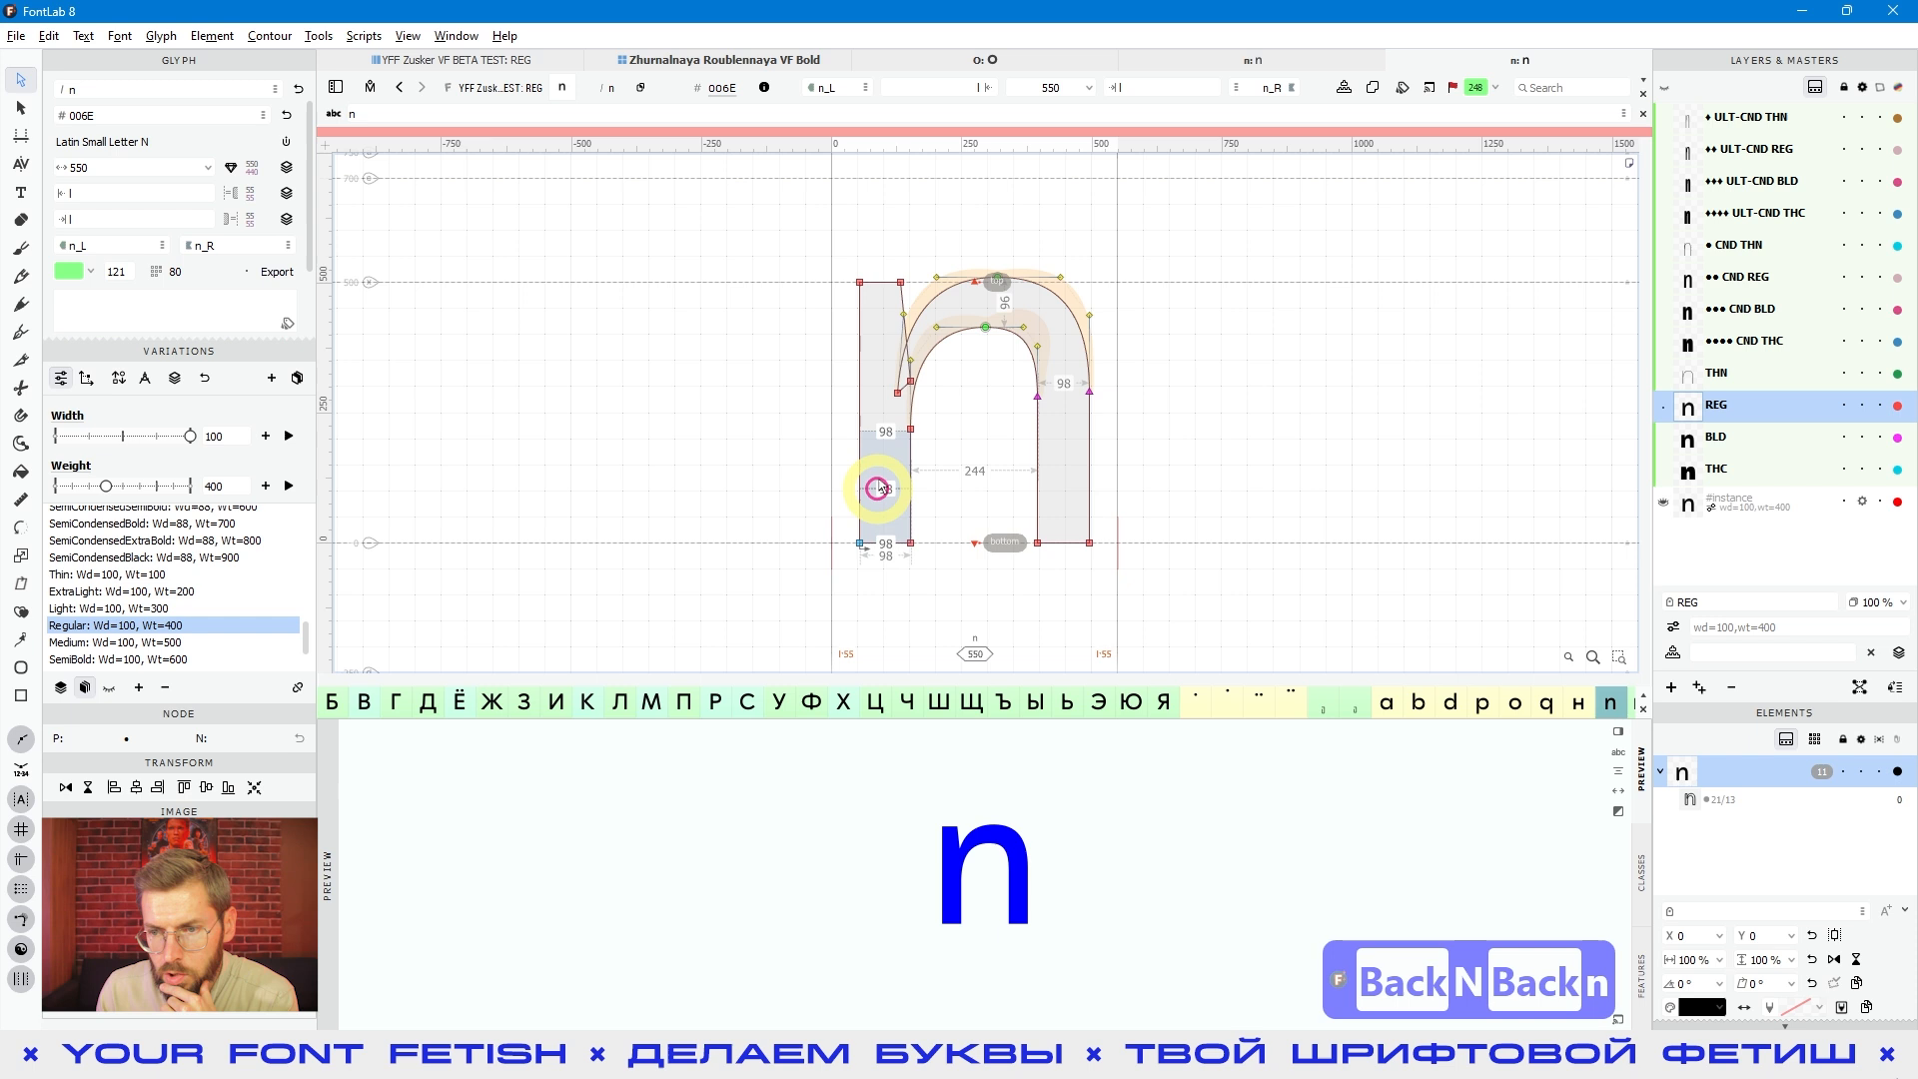
View the n in the BLD master, switch to the Medium instance, and measure the left stem on the #instance layer.
left_click(1735, 442)
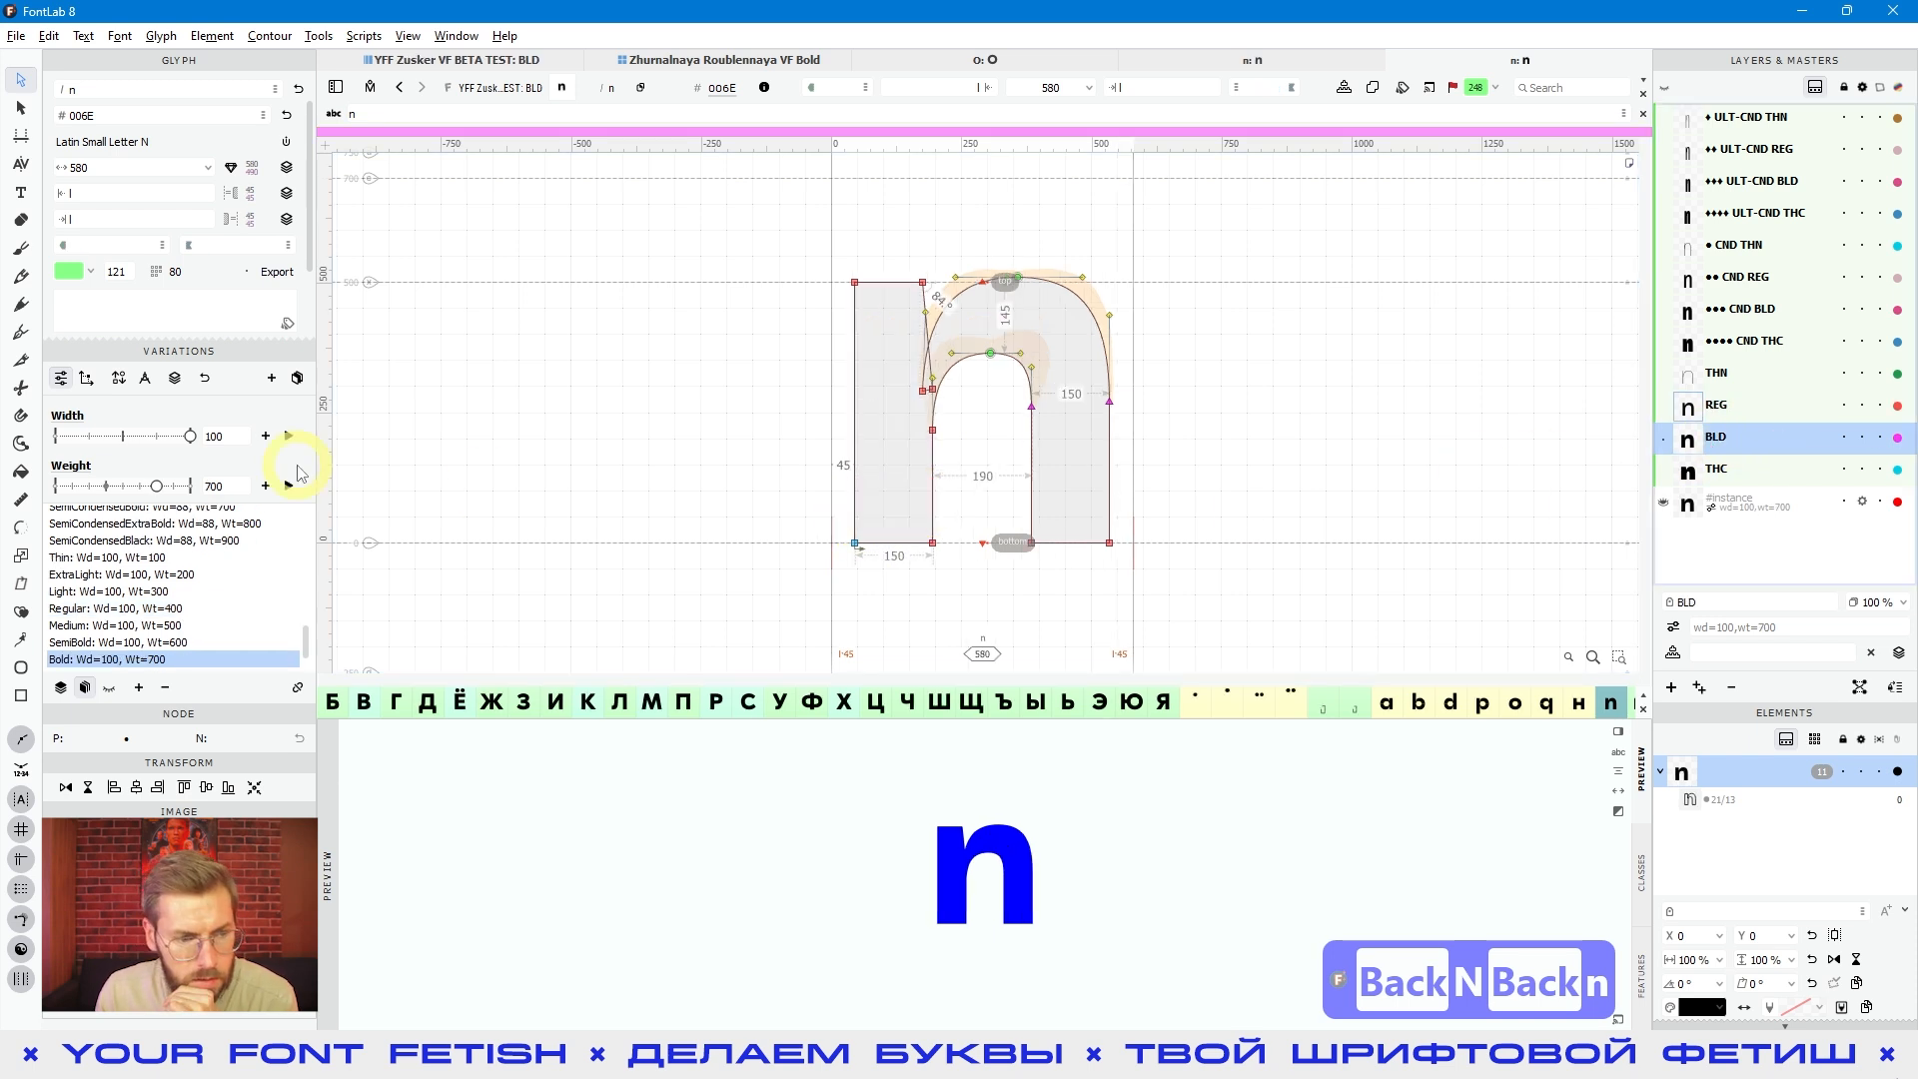
left_click(190, 625)
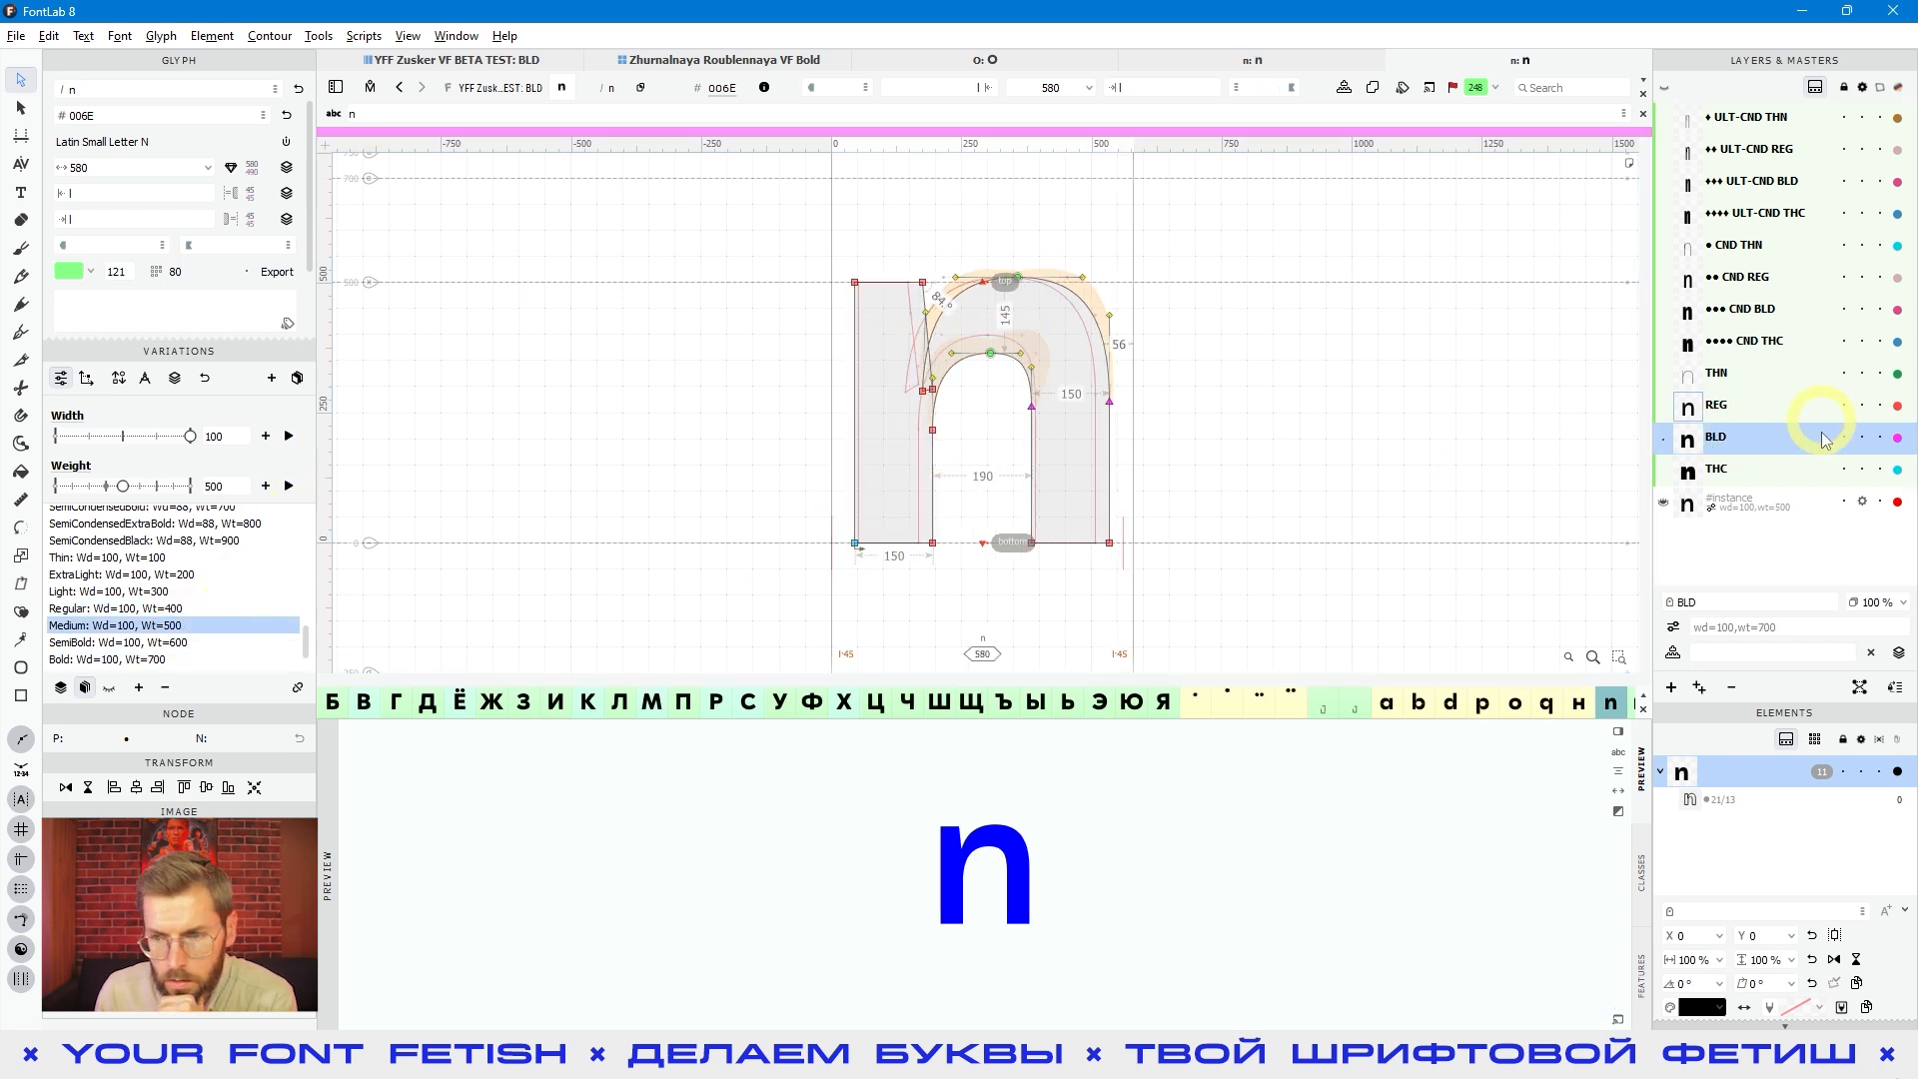
left_click(1770, 512)
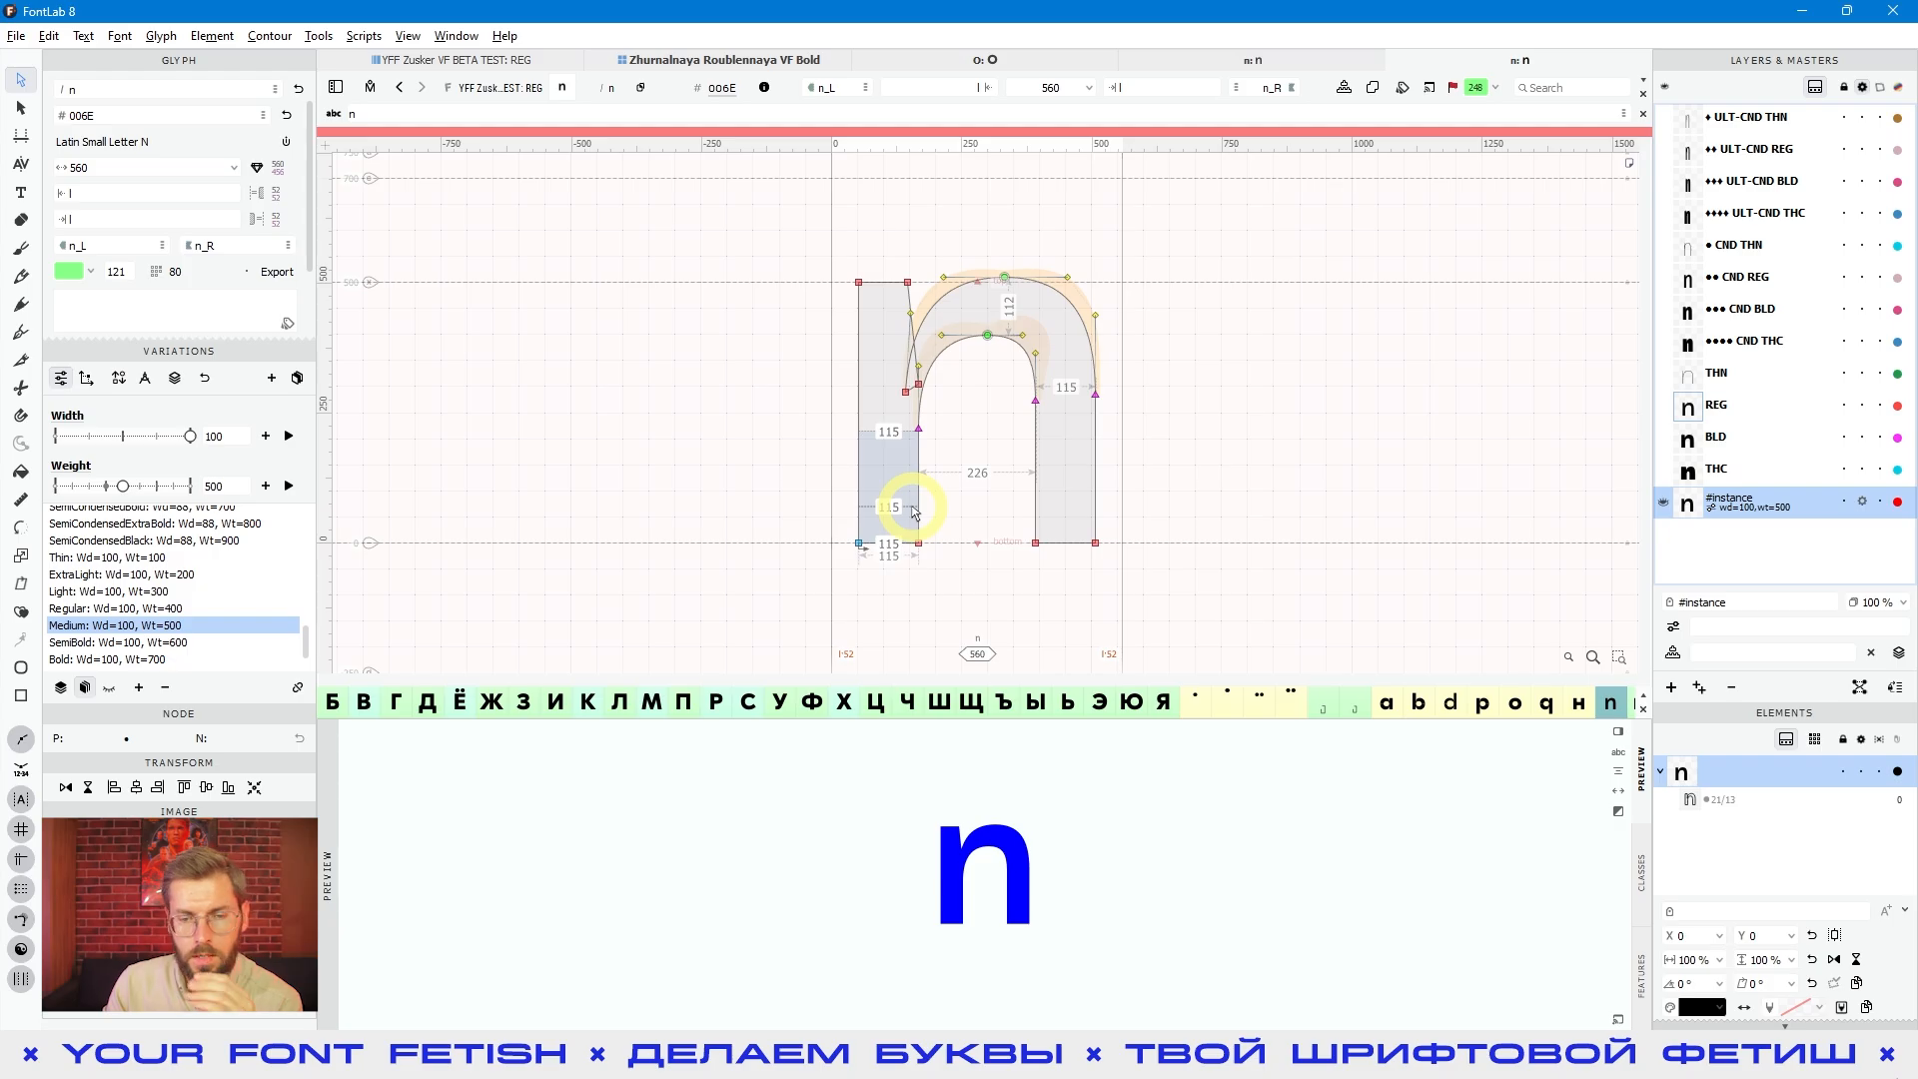
left_click(1144, 473)
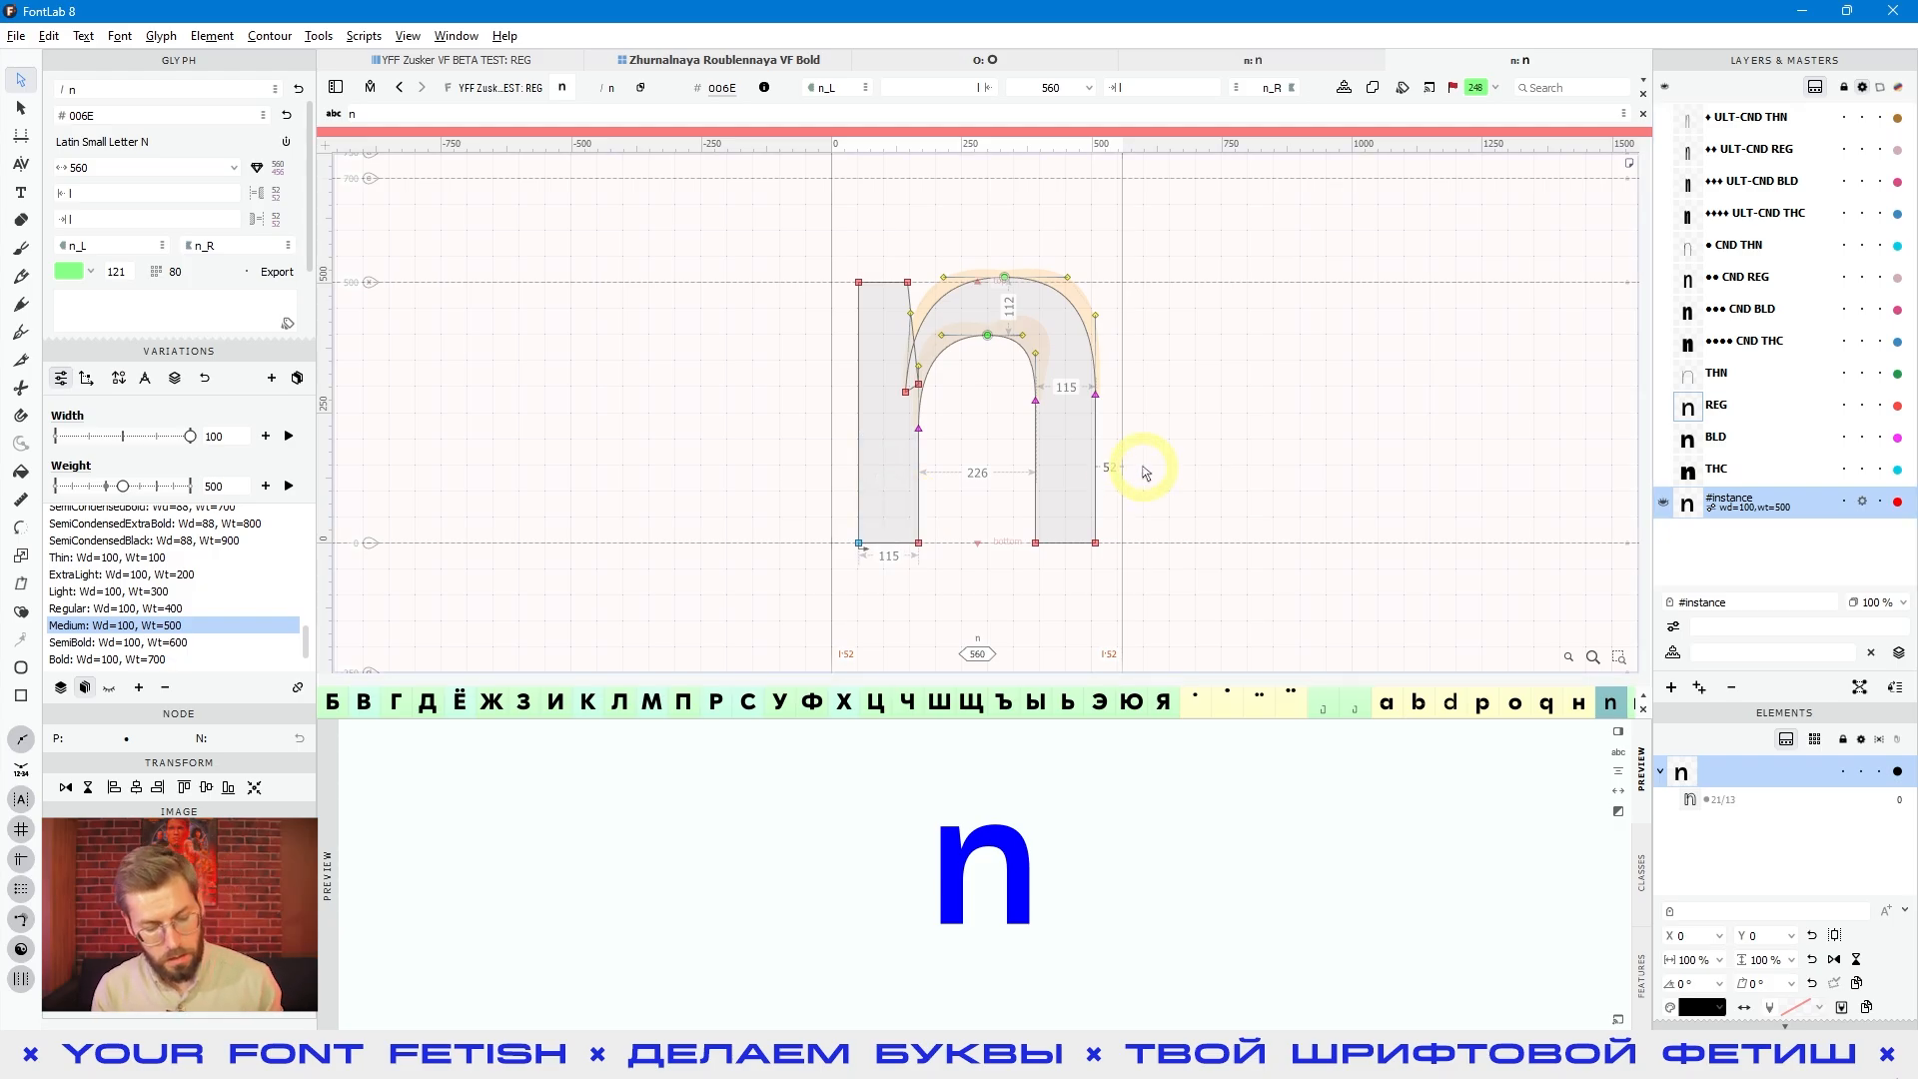
Set the Weight axis's Medium instance to 502 in Font Info, apply it, and confirm the dialog after checking the predefined instances.
key("ctrl+alt+f")
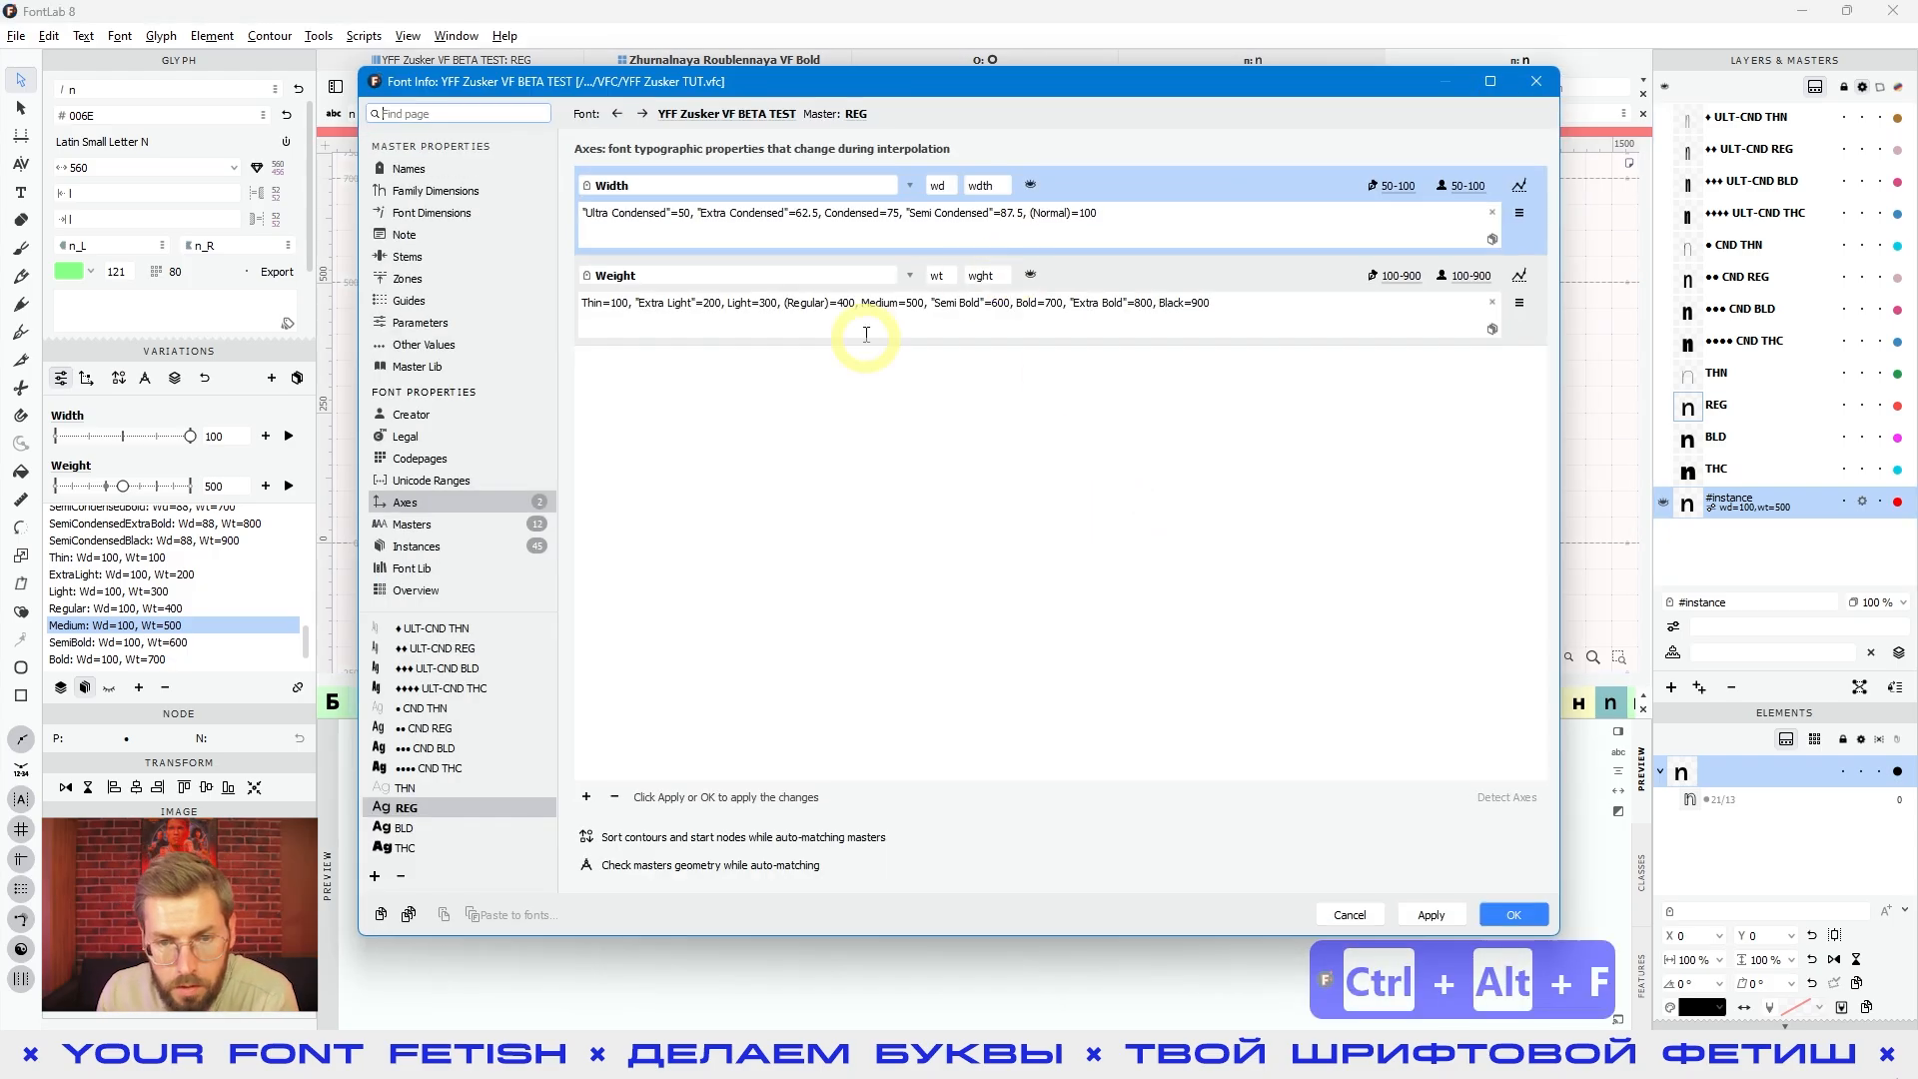
left_click(915, 297)
key("BackSpace")
type("2")
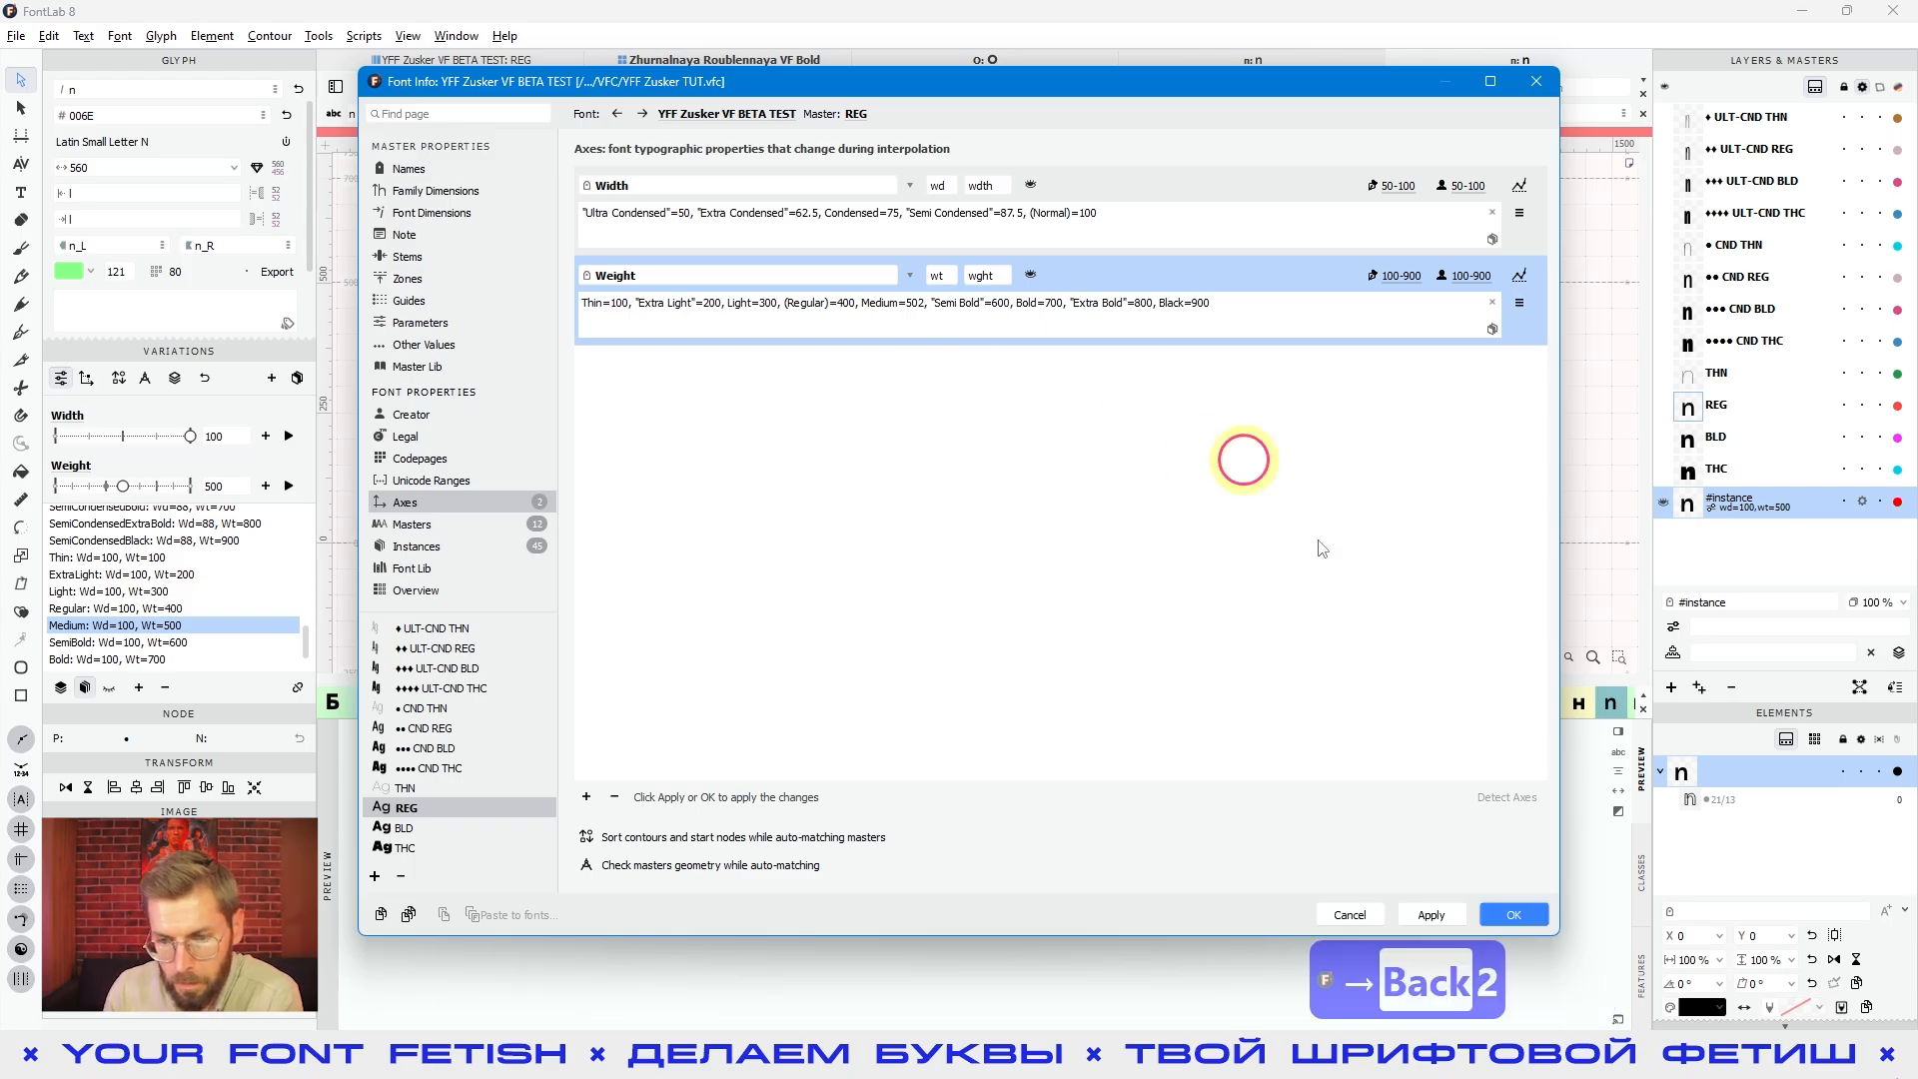
left_click(1426, 915)
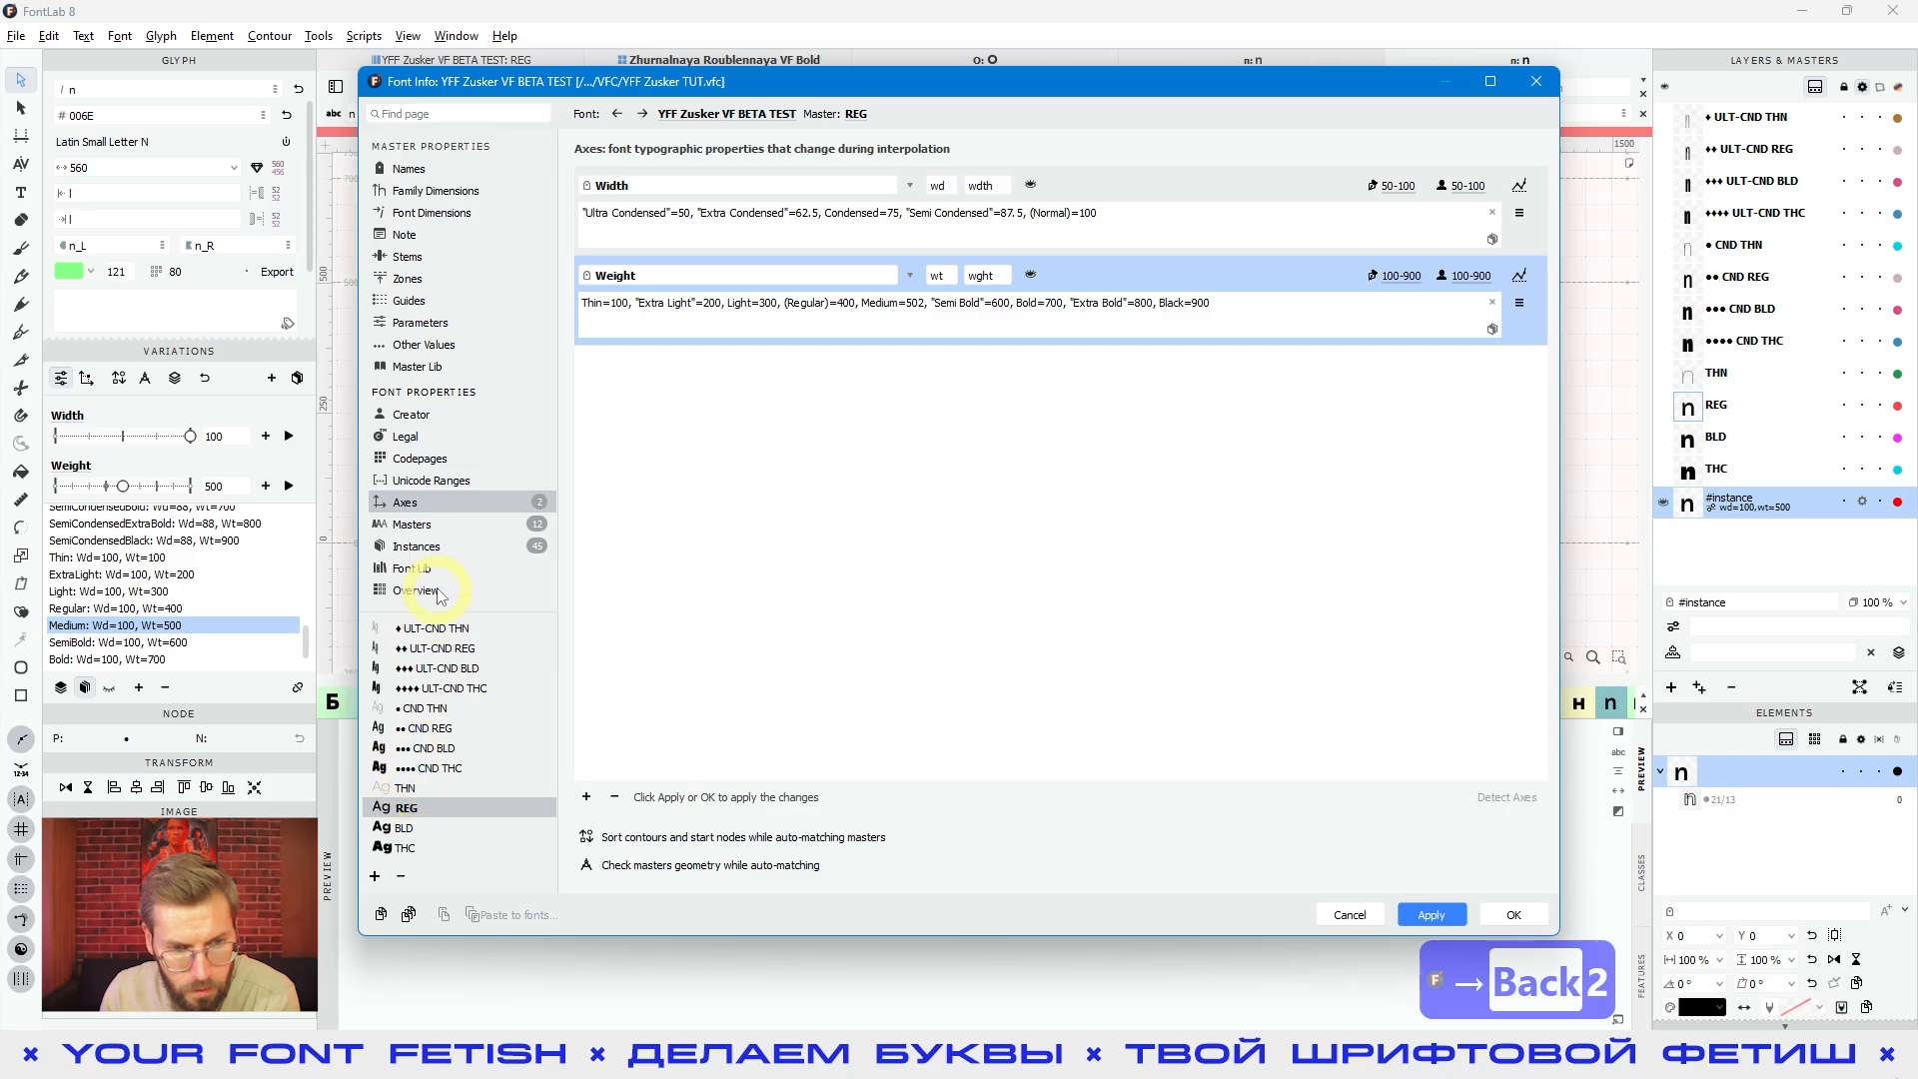
left_click(430, 547)
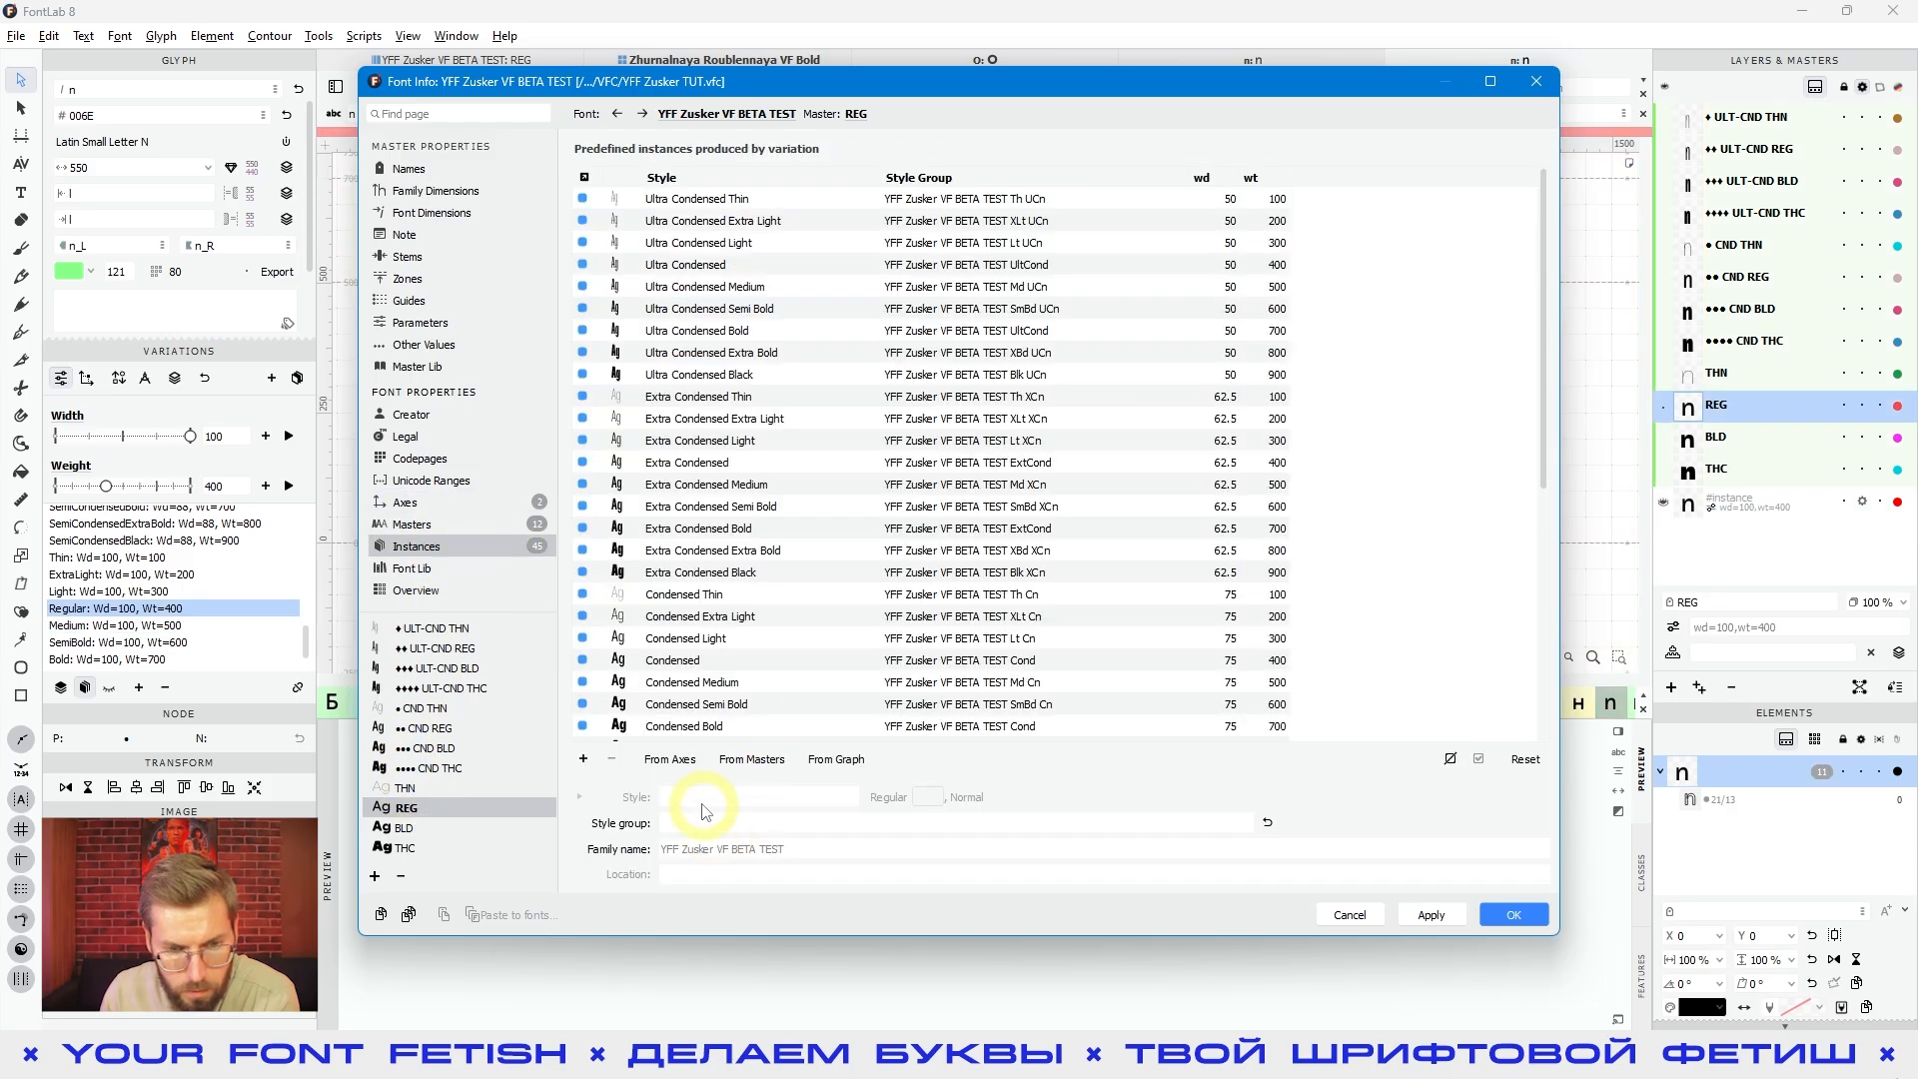
scroll(834, 616, "down", 1)
scroll(834, 617, "down", 4)
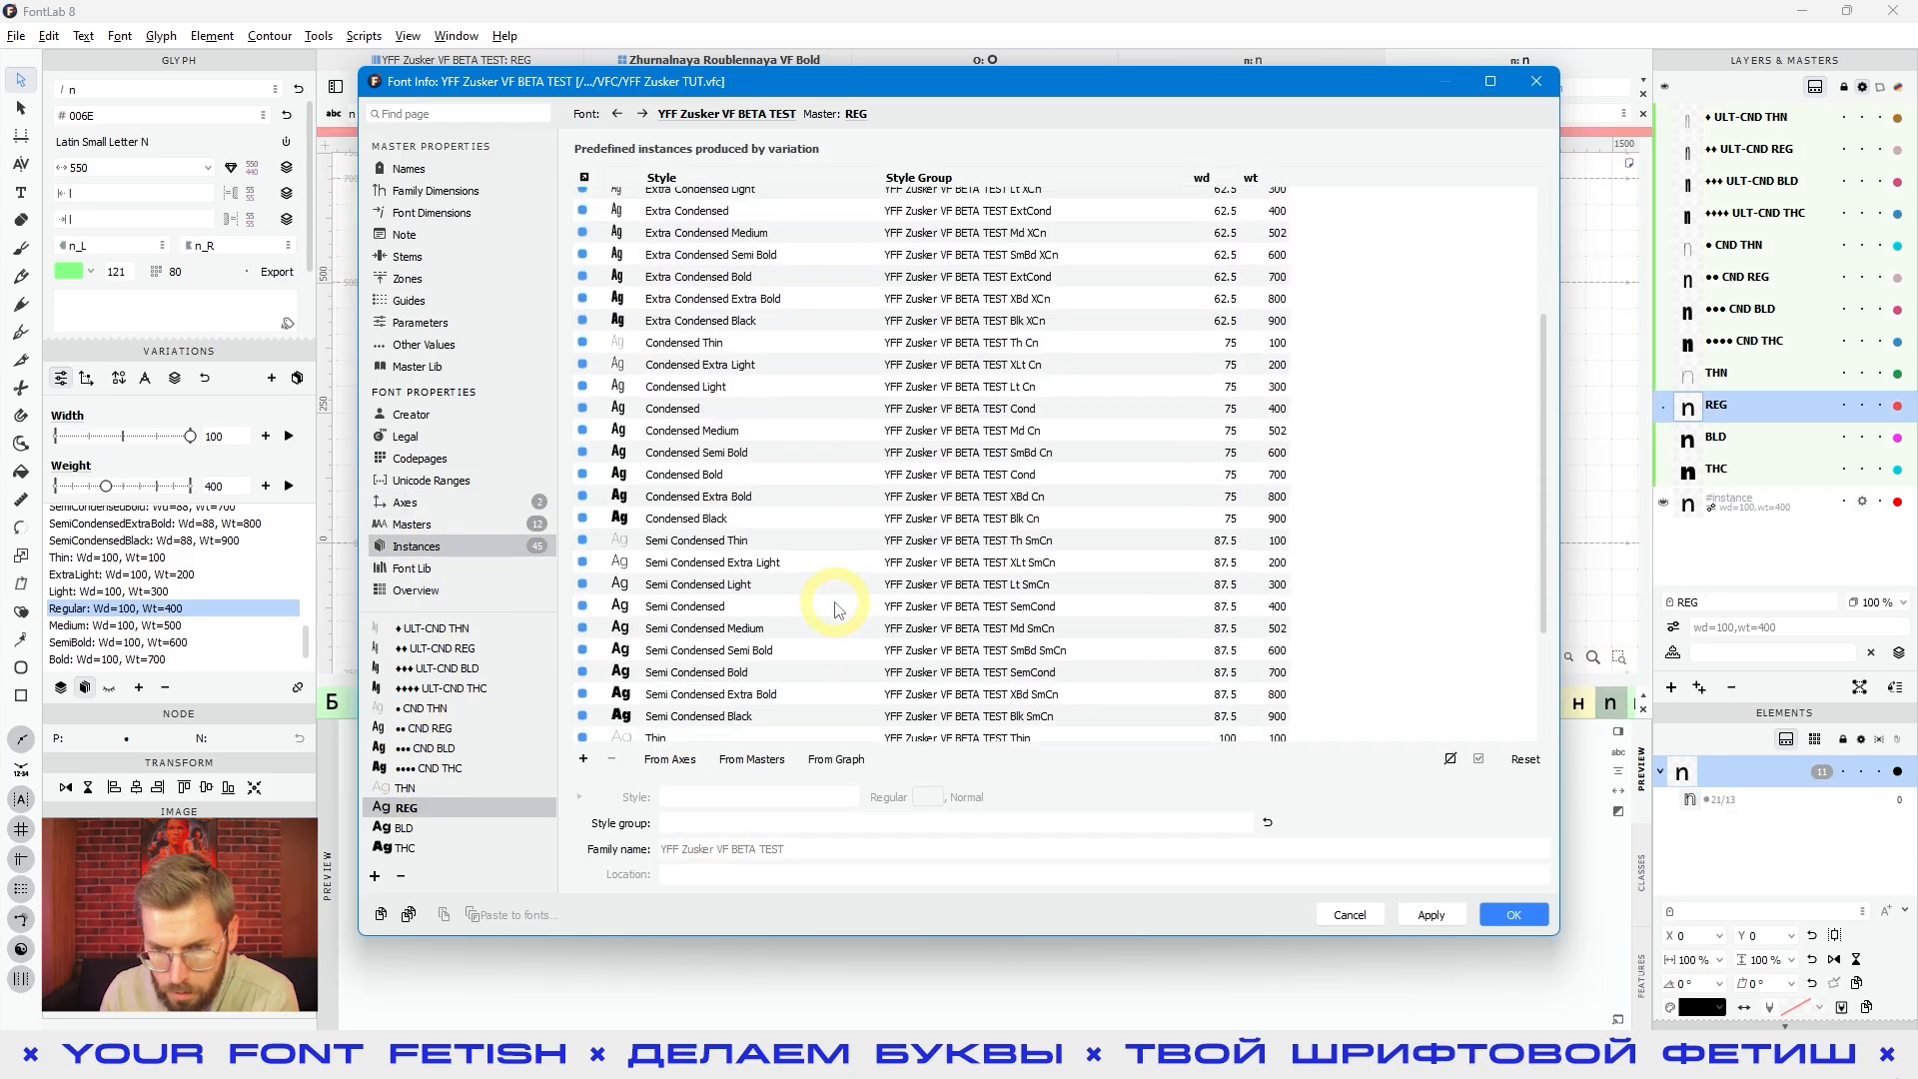
left_click(1511, 918)
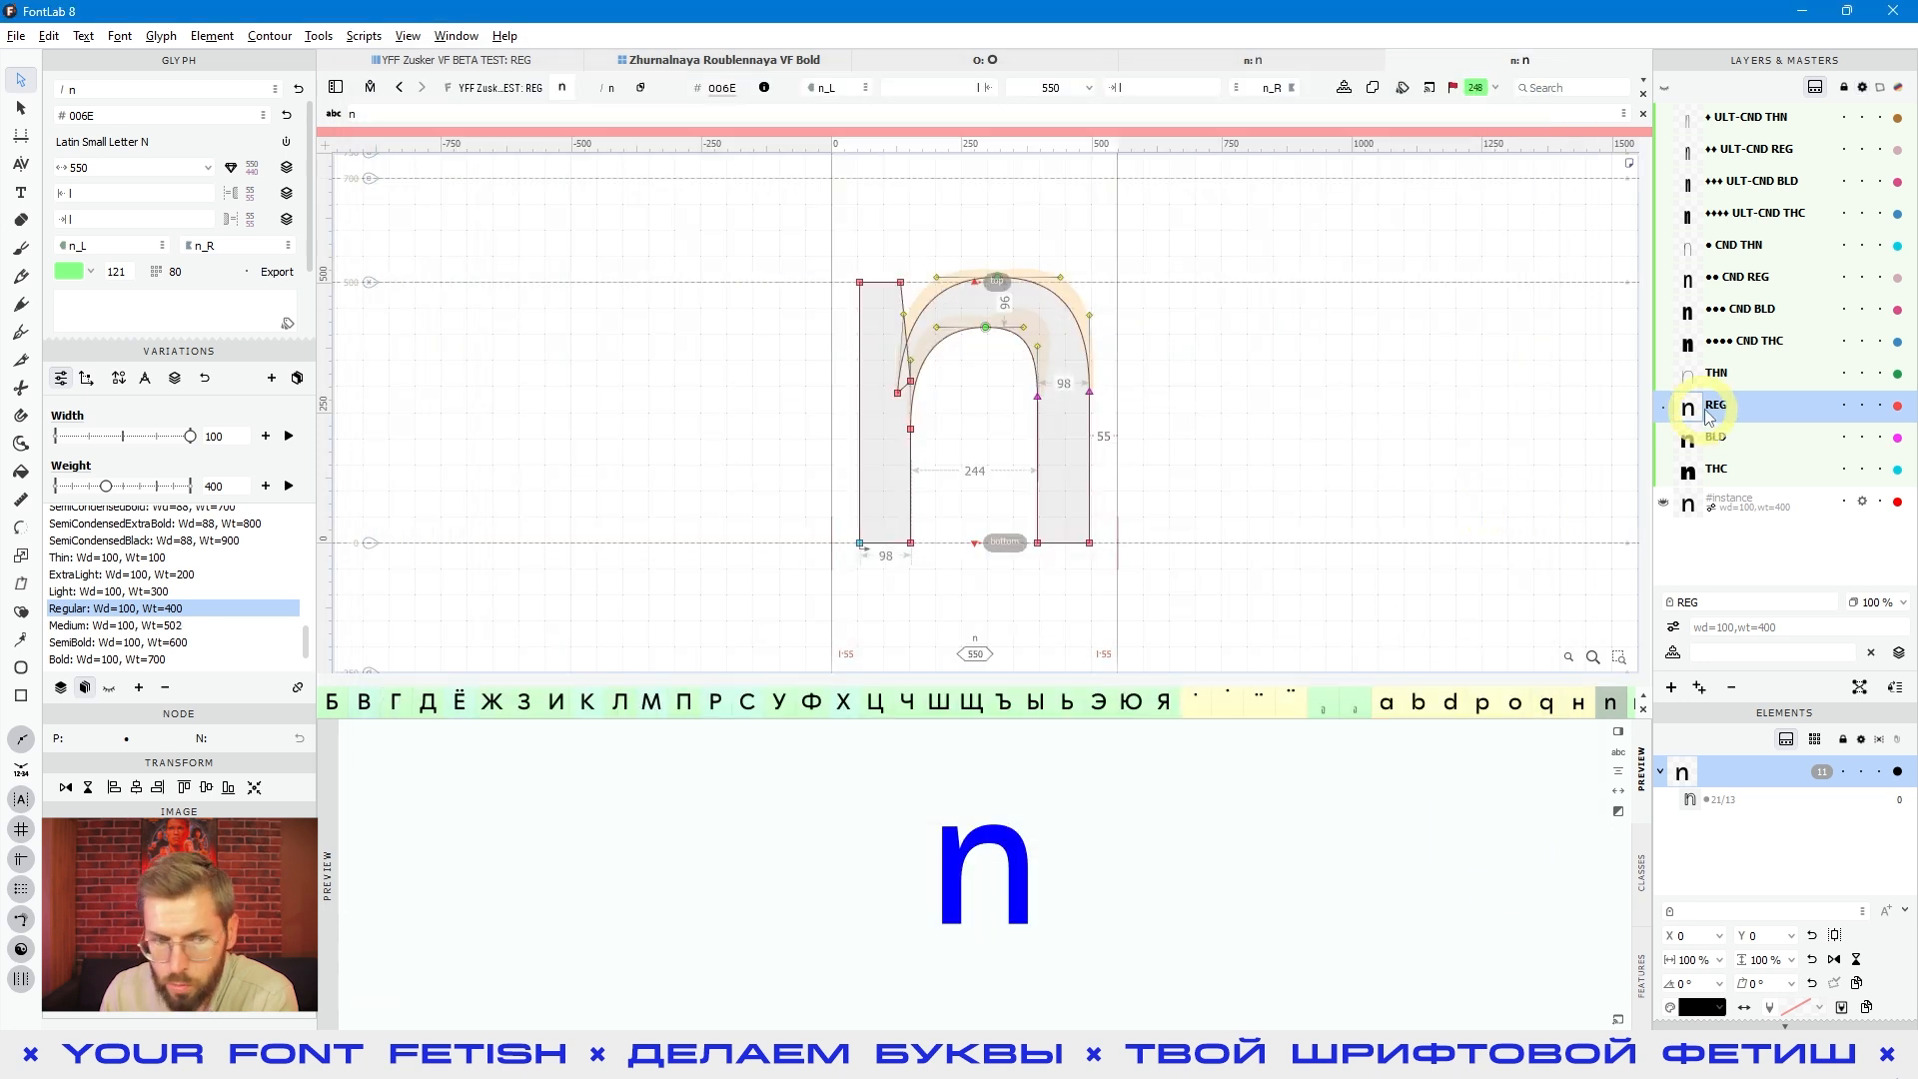
Preview the n at the redefined Medium instance and measure its left stem on the #instance layer.
left_click(185, 626)
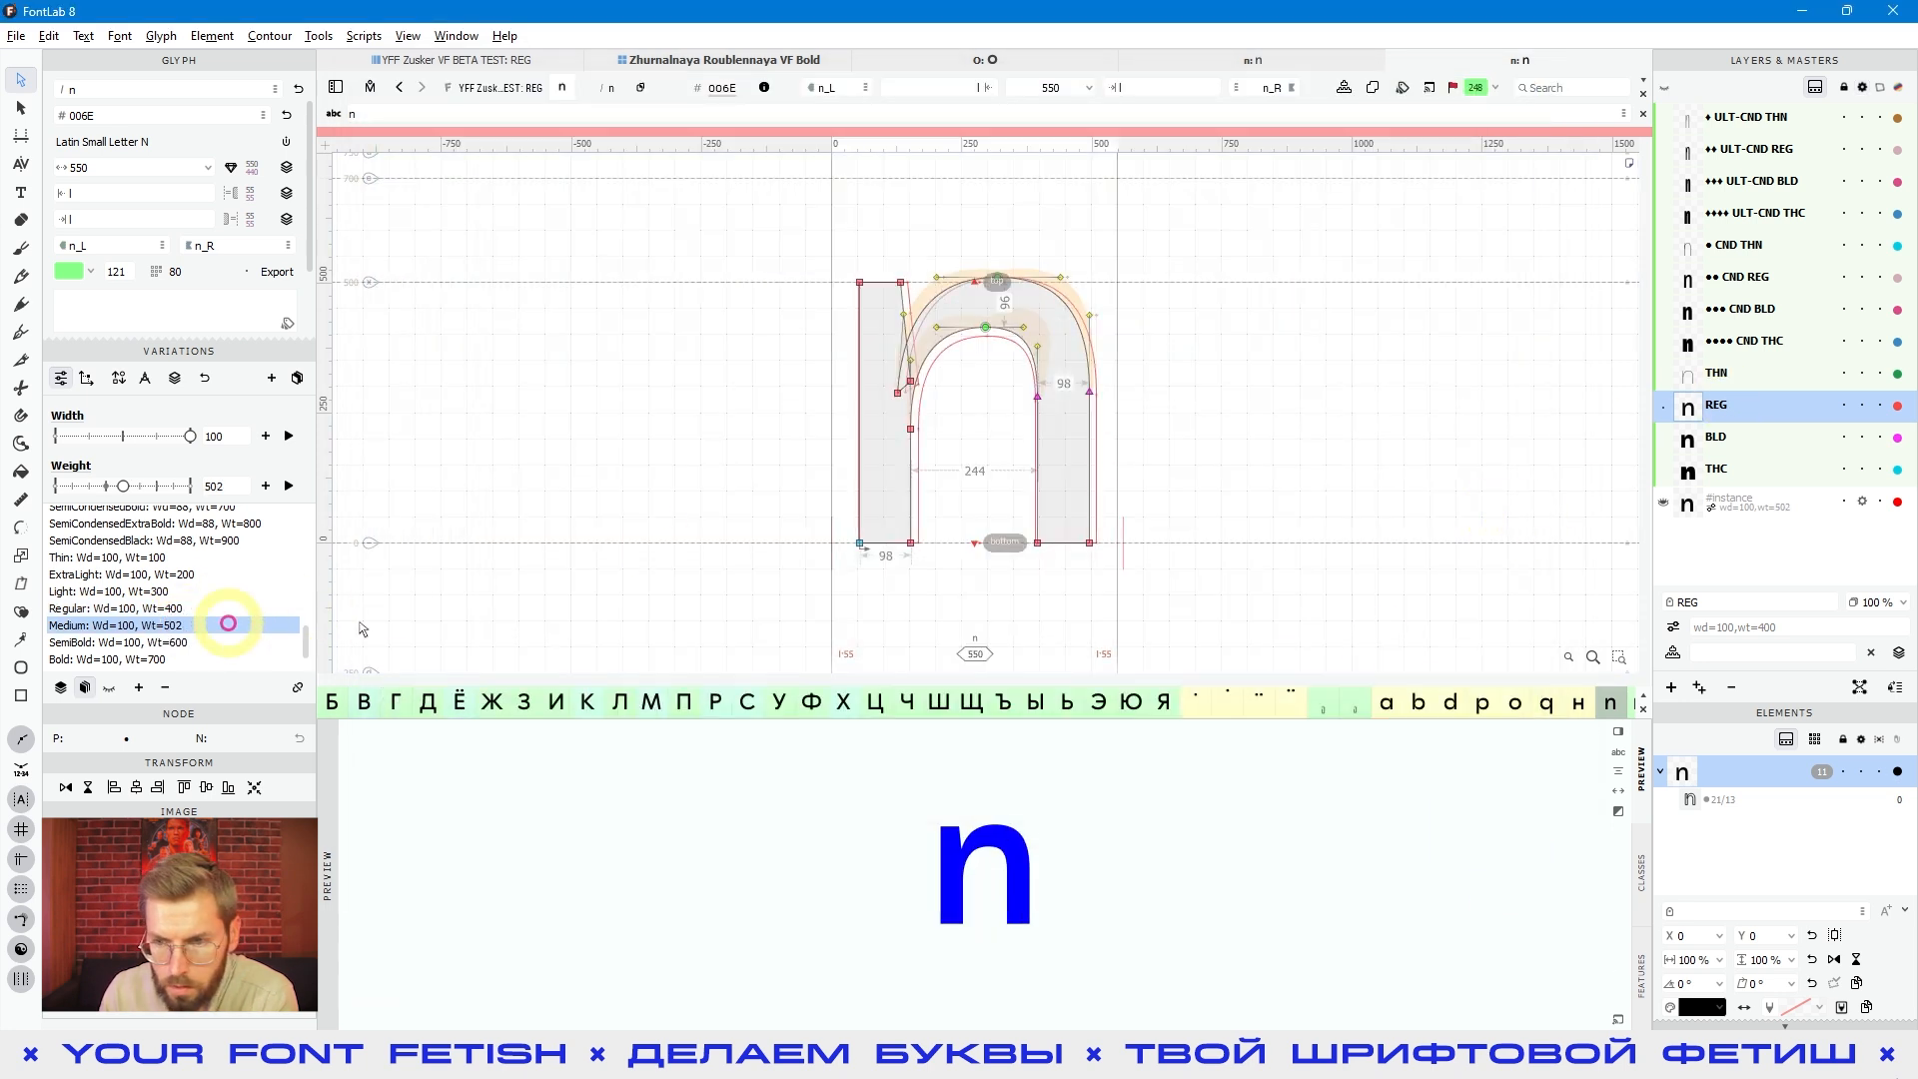
left_click(899, 502)
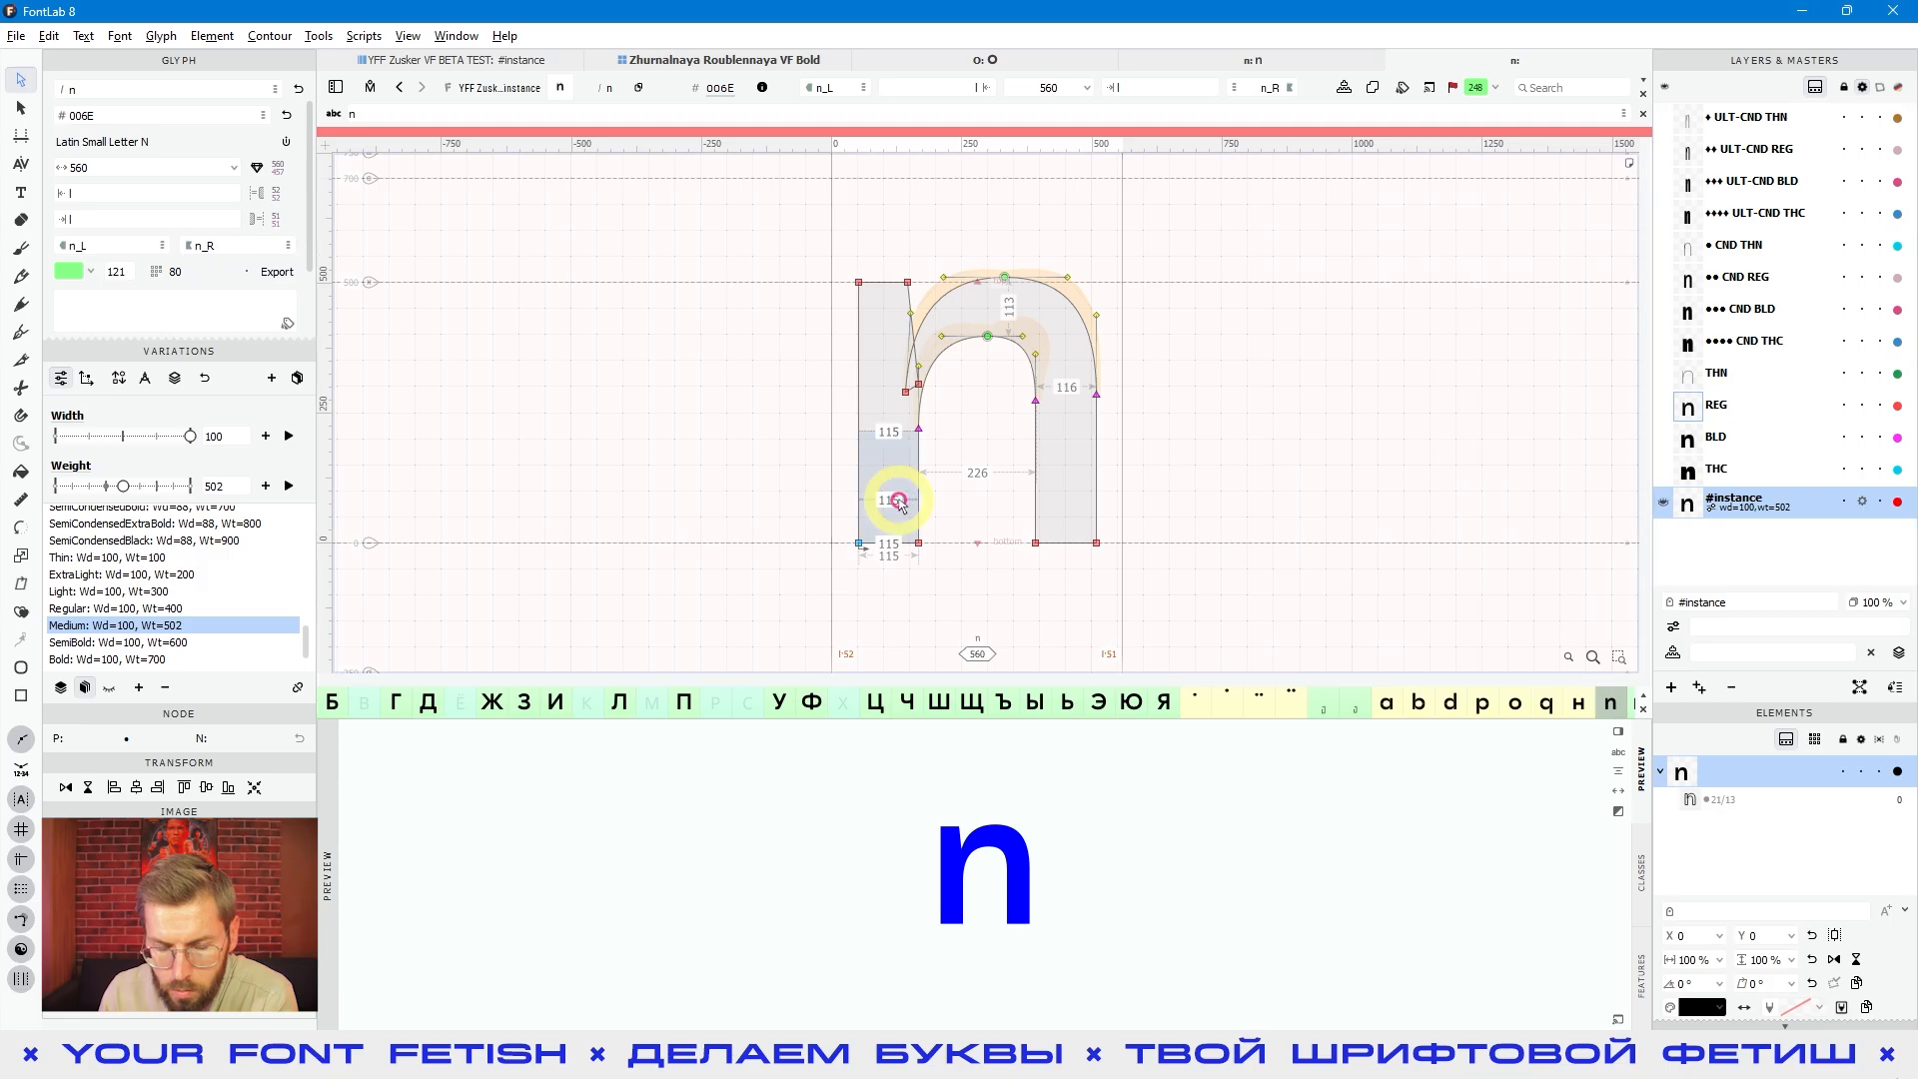
Preview the n at Weight 505 on the Width 100 instance.
left_click(231, 483)
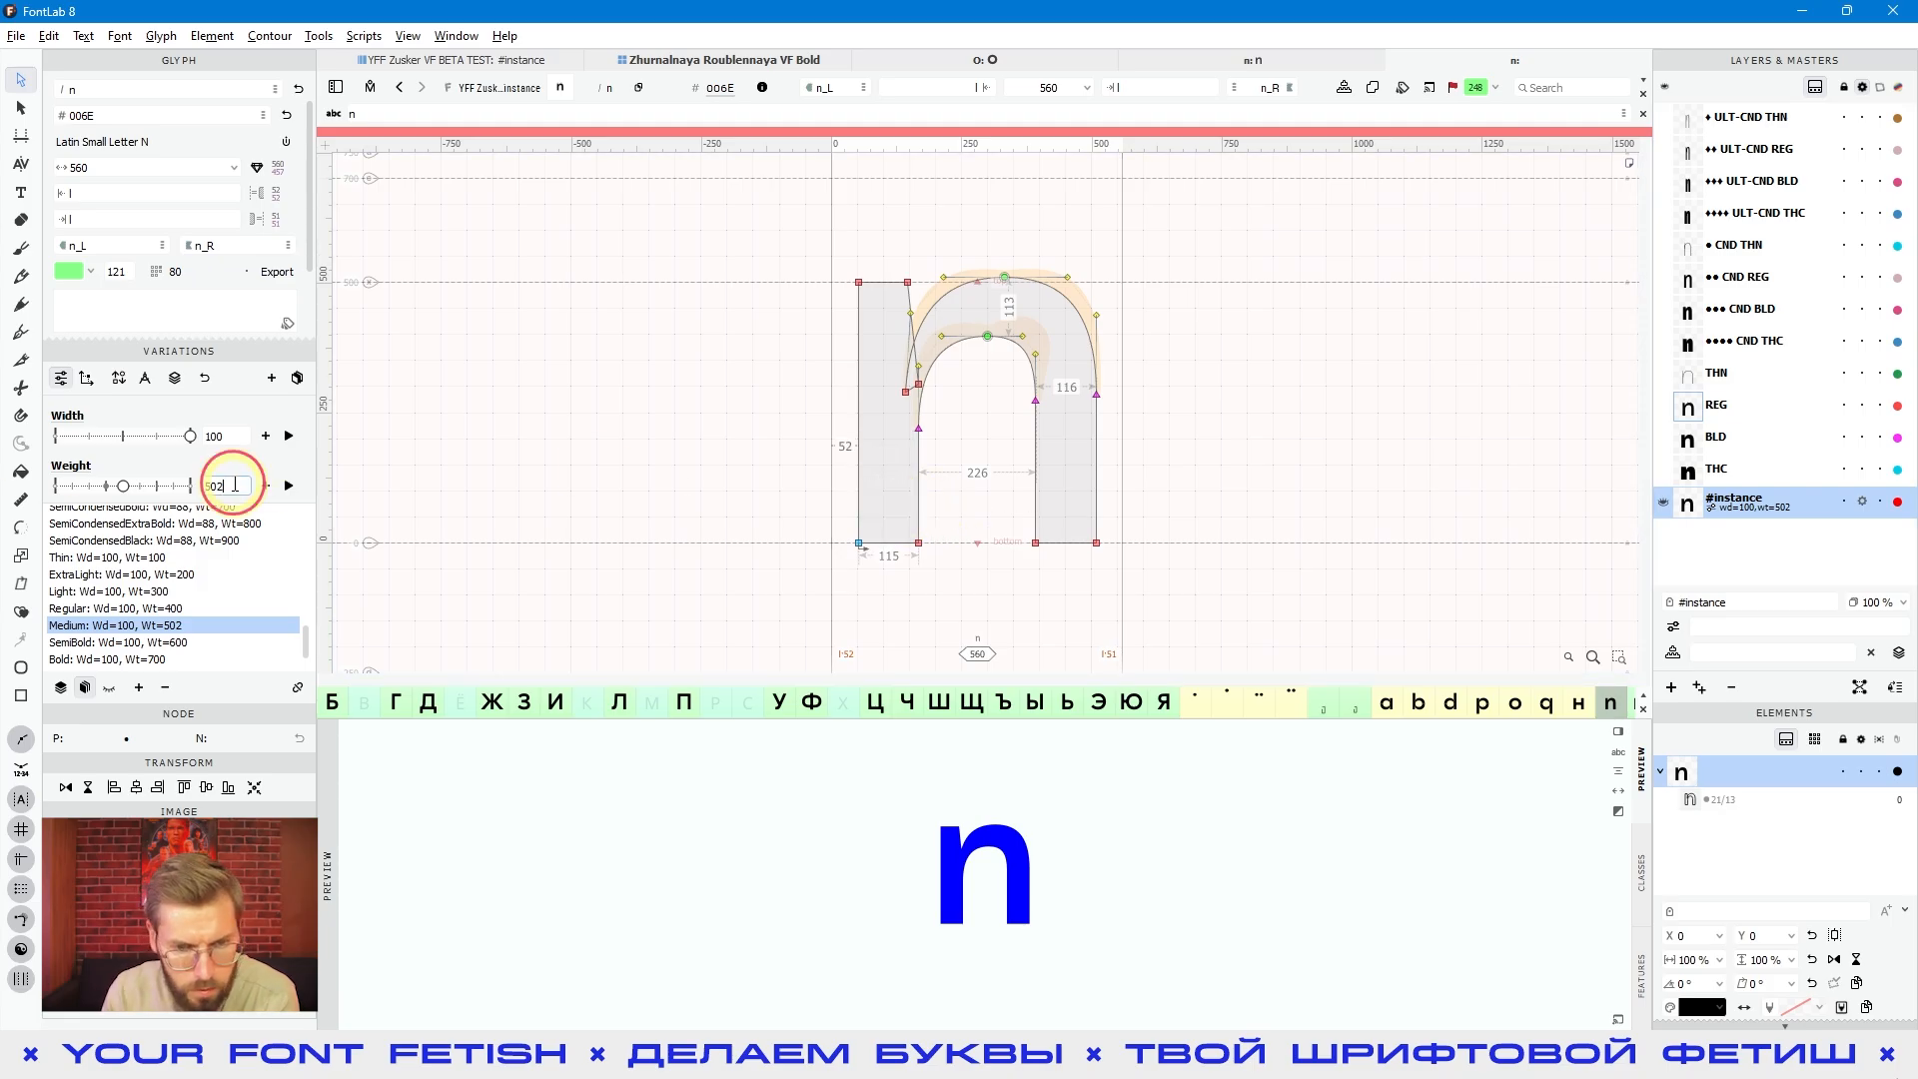
key("Up")
key("Up")
key("Up")
key("Up")
key("Down")
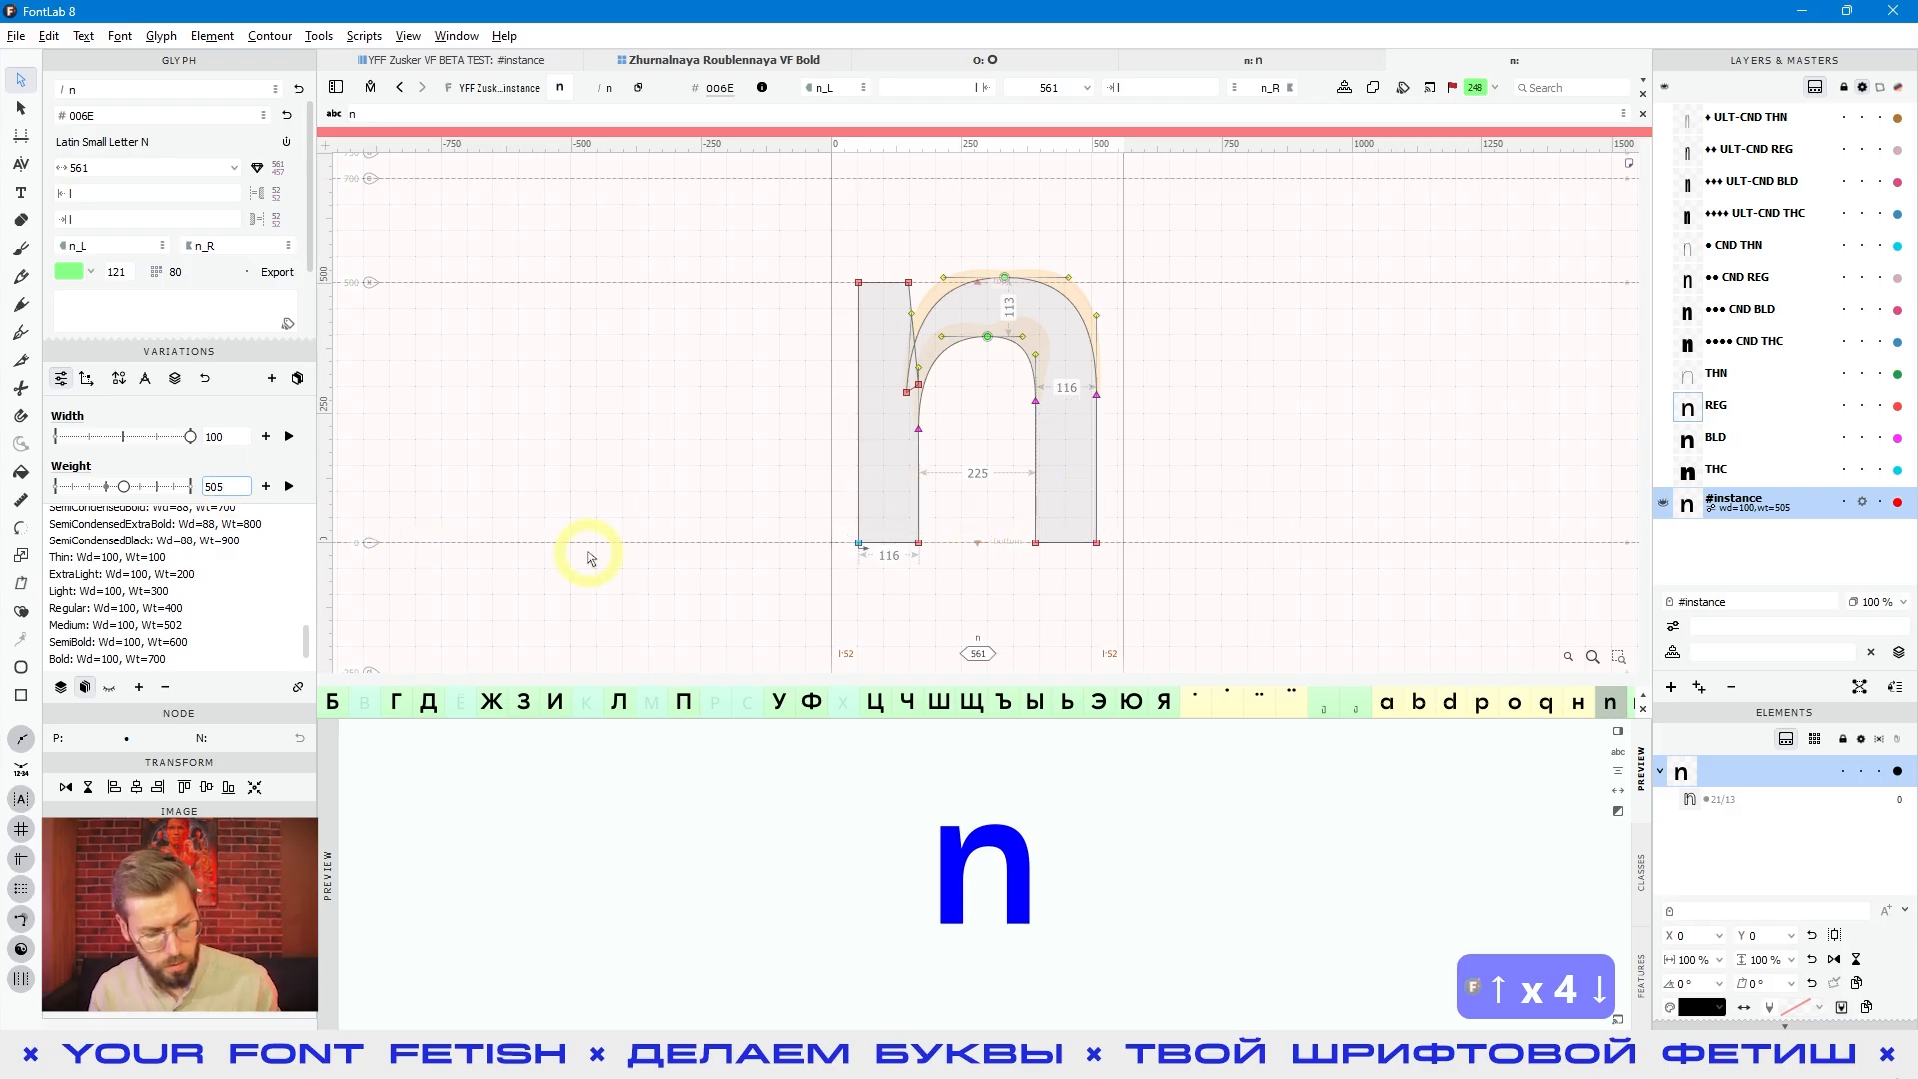
Set the Weight axis's Medium instance to 505 in Font Info and apply the change.
key("ctrl+alt+f")
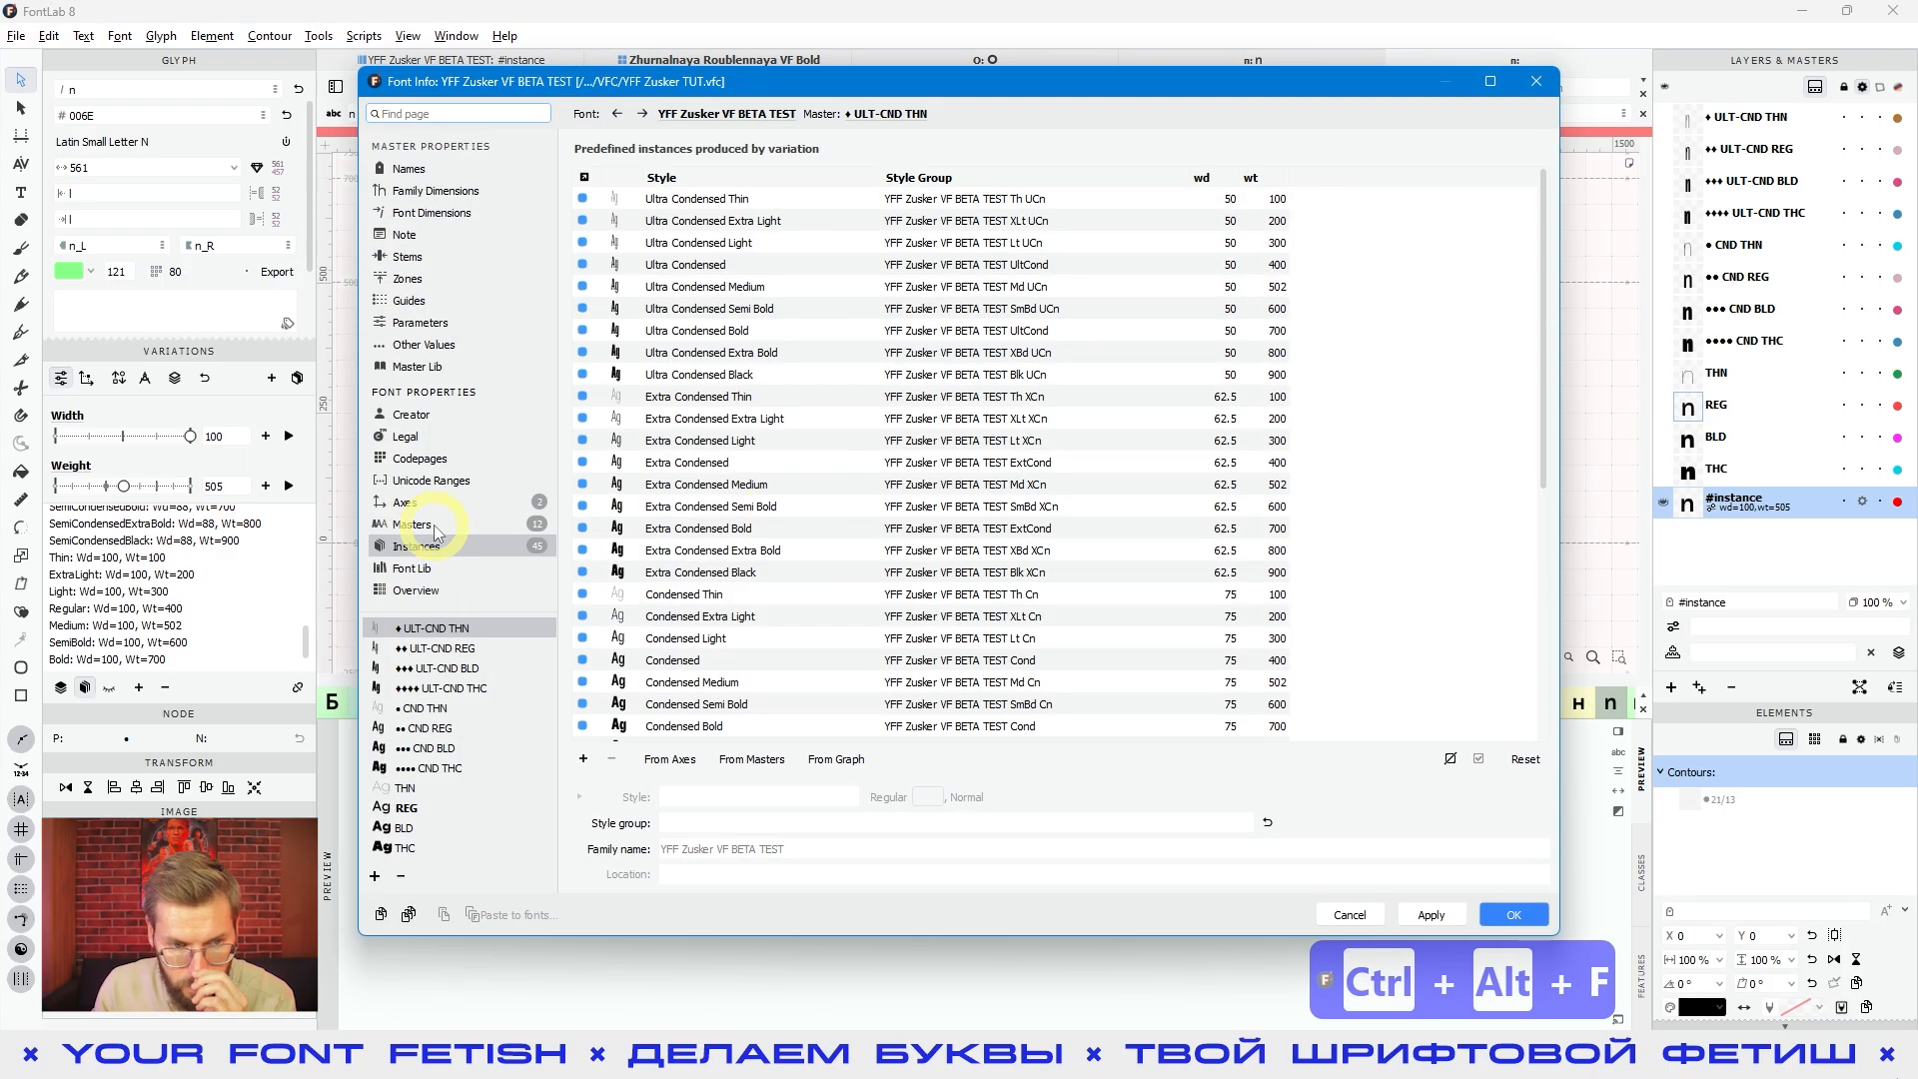
left_click(428, 502)
left_click(921, 341)
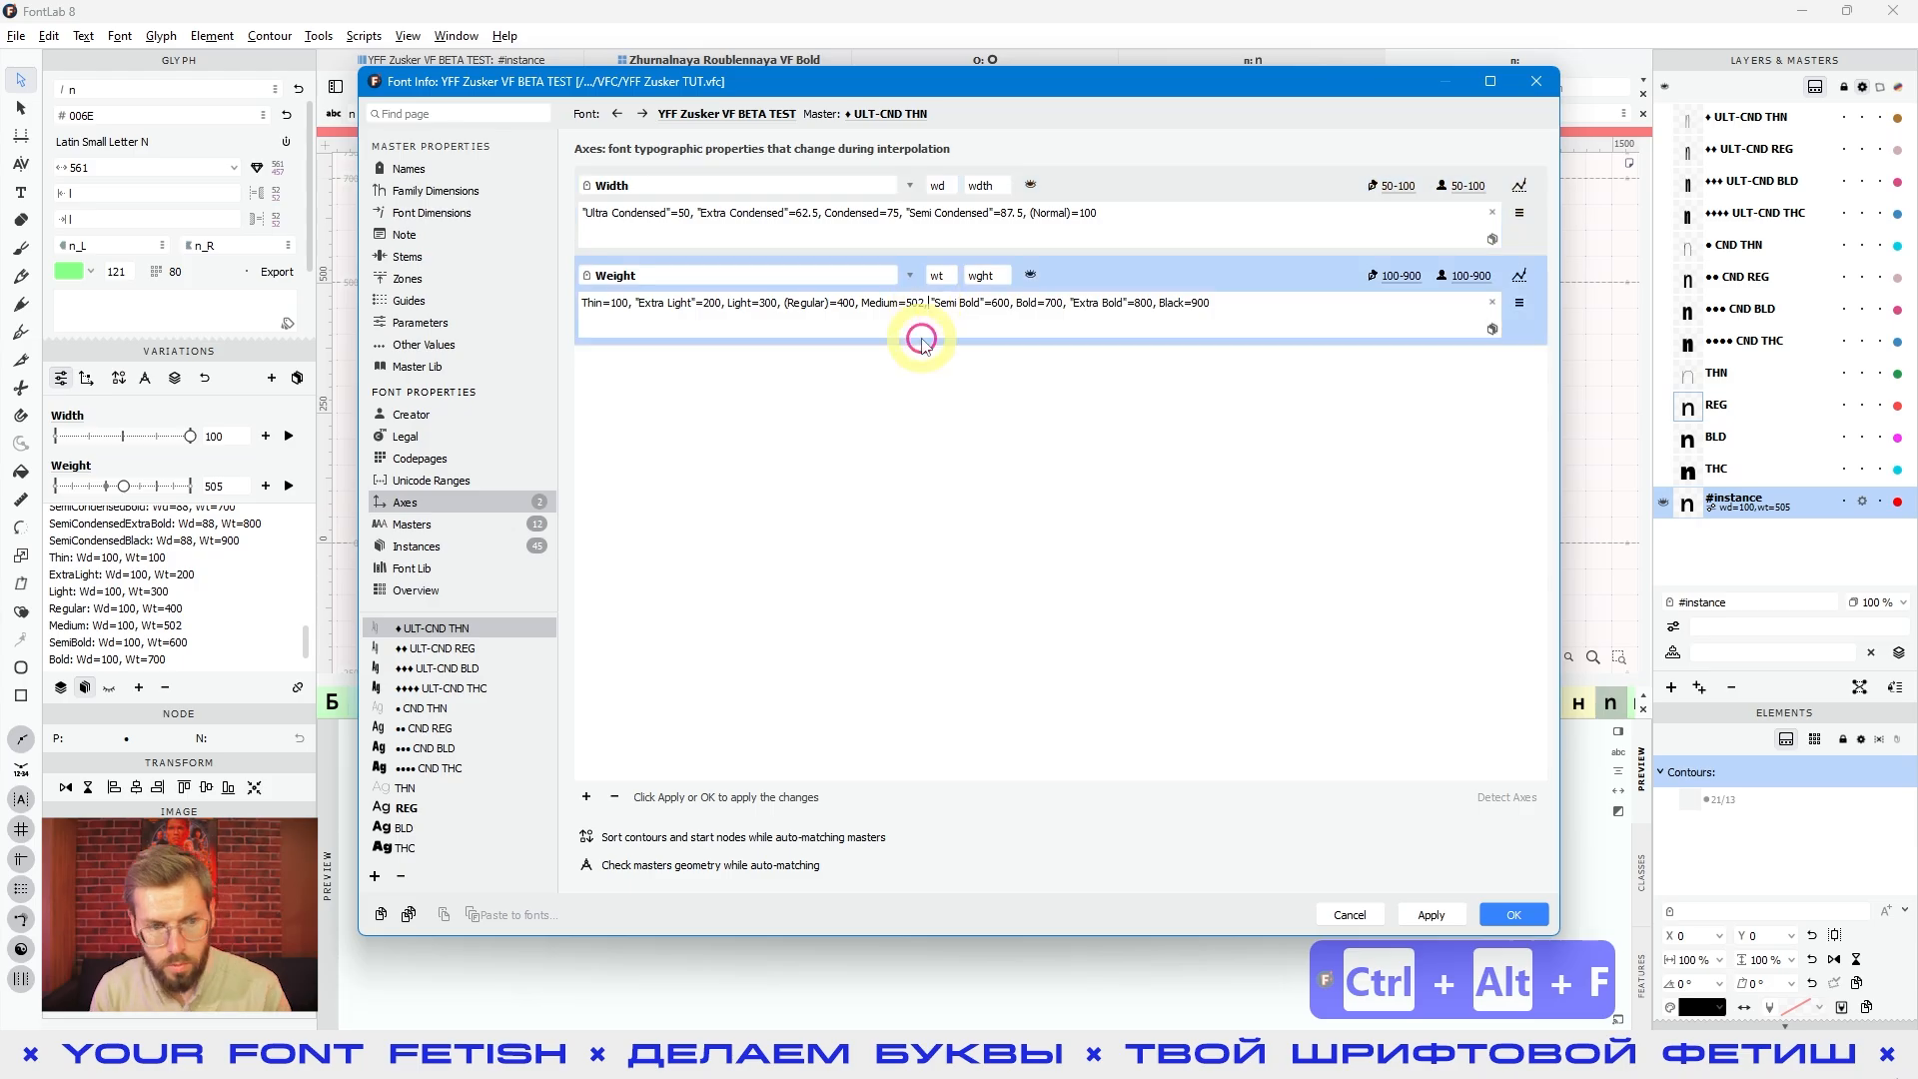
key("Left")
key("Left")
key("BackSpace")
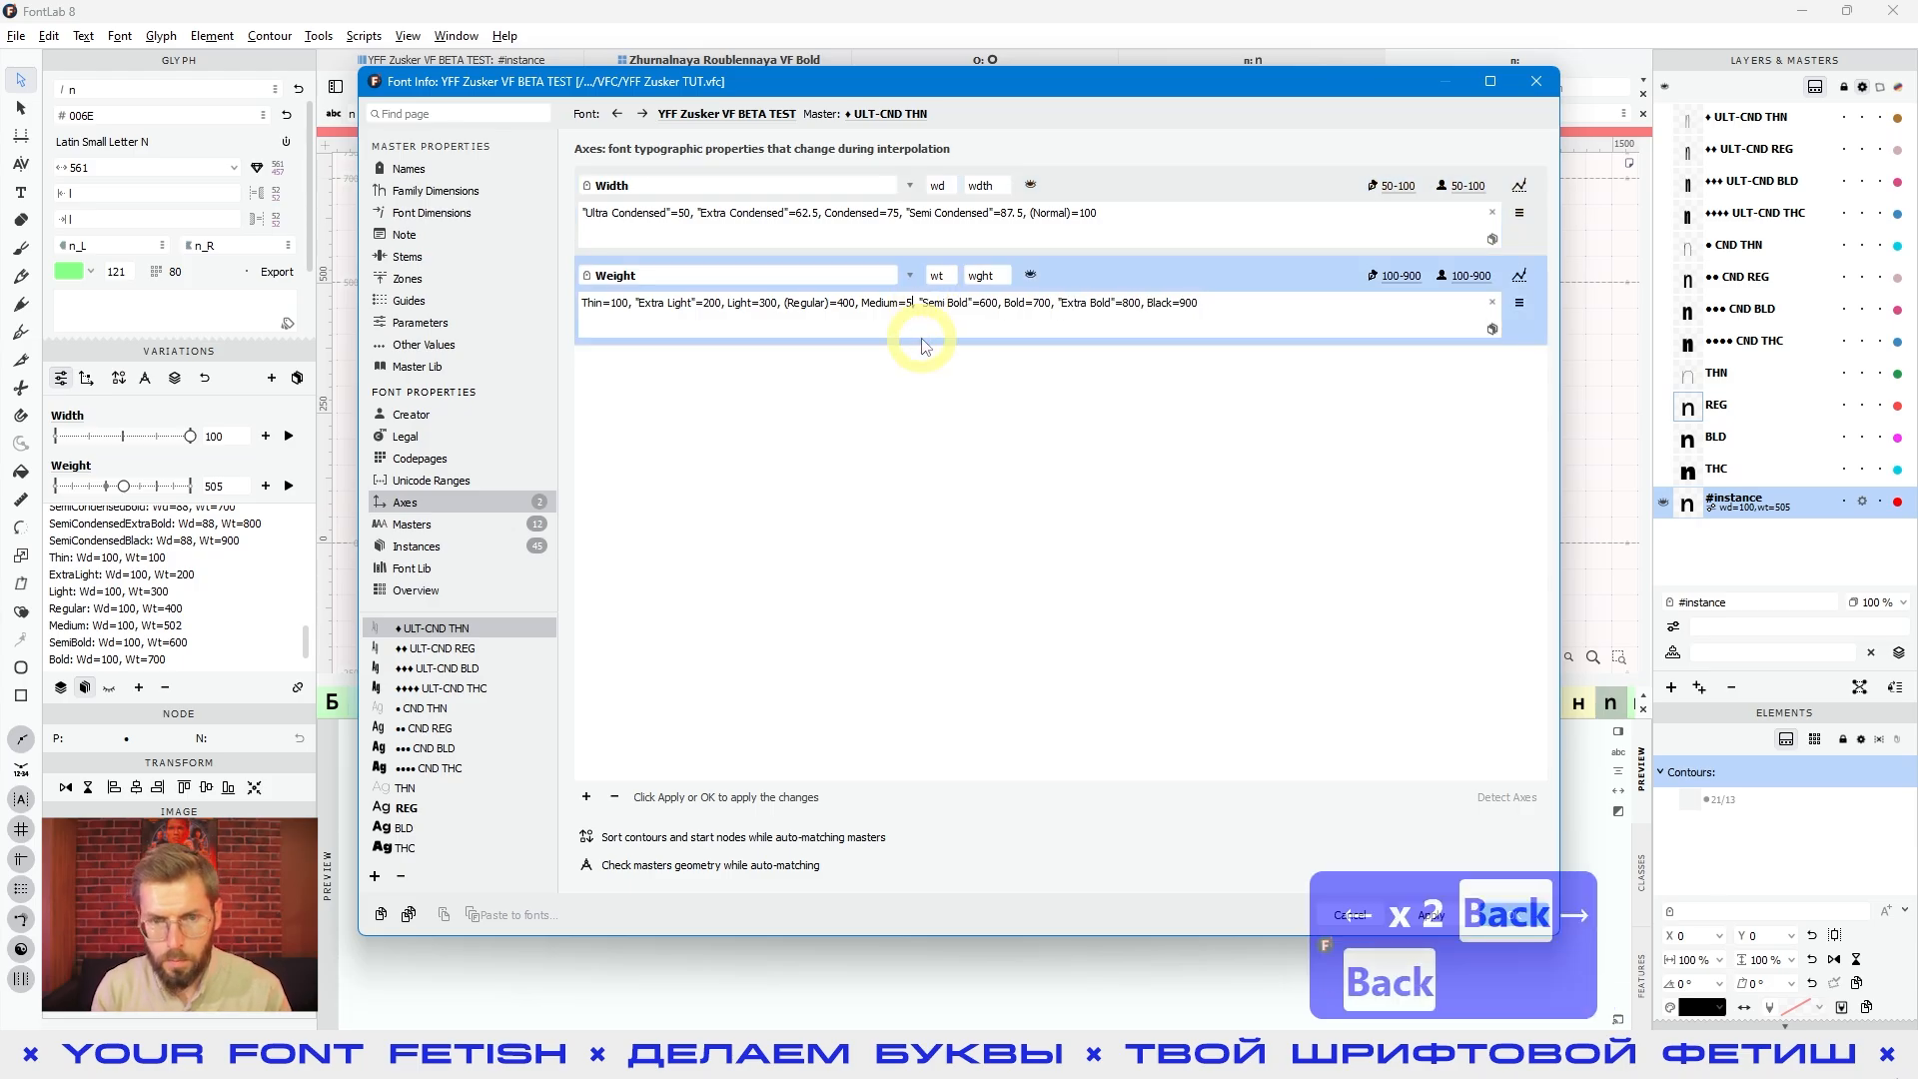
key("Right")
key("BackSpace")
type("05")
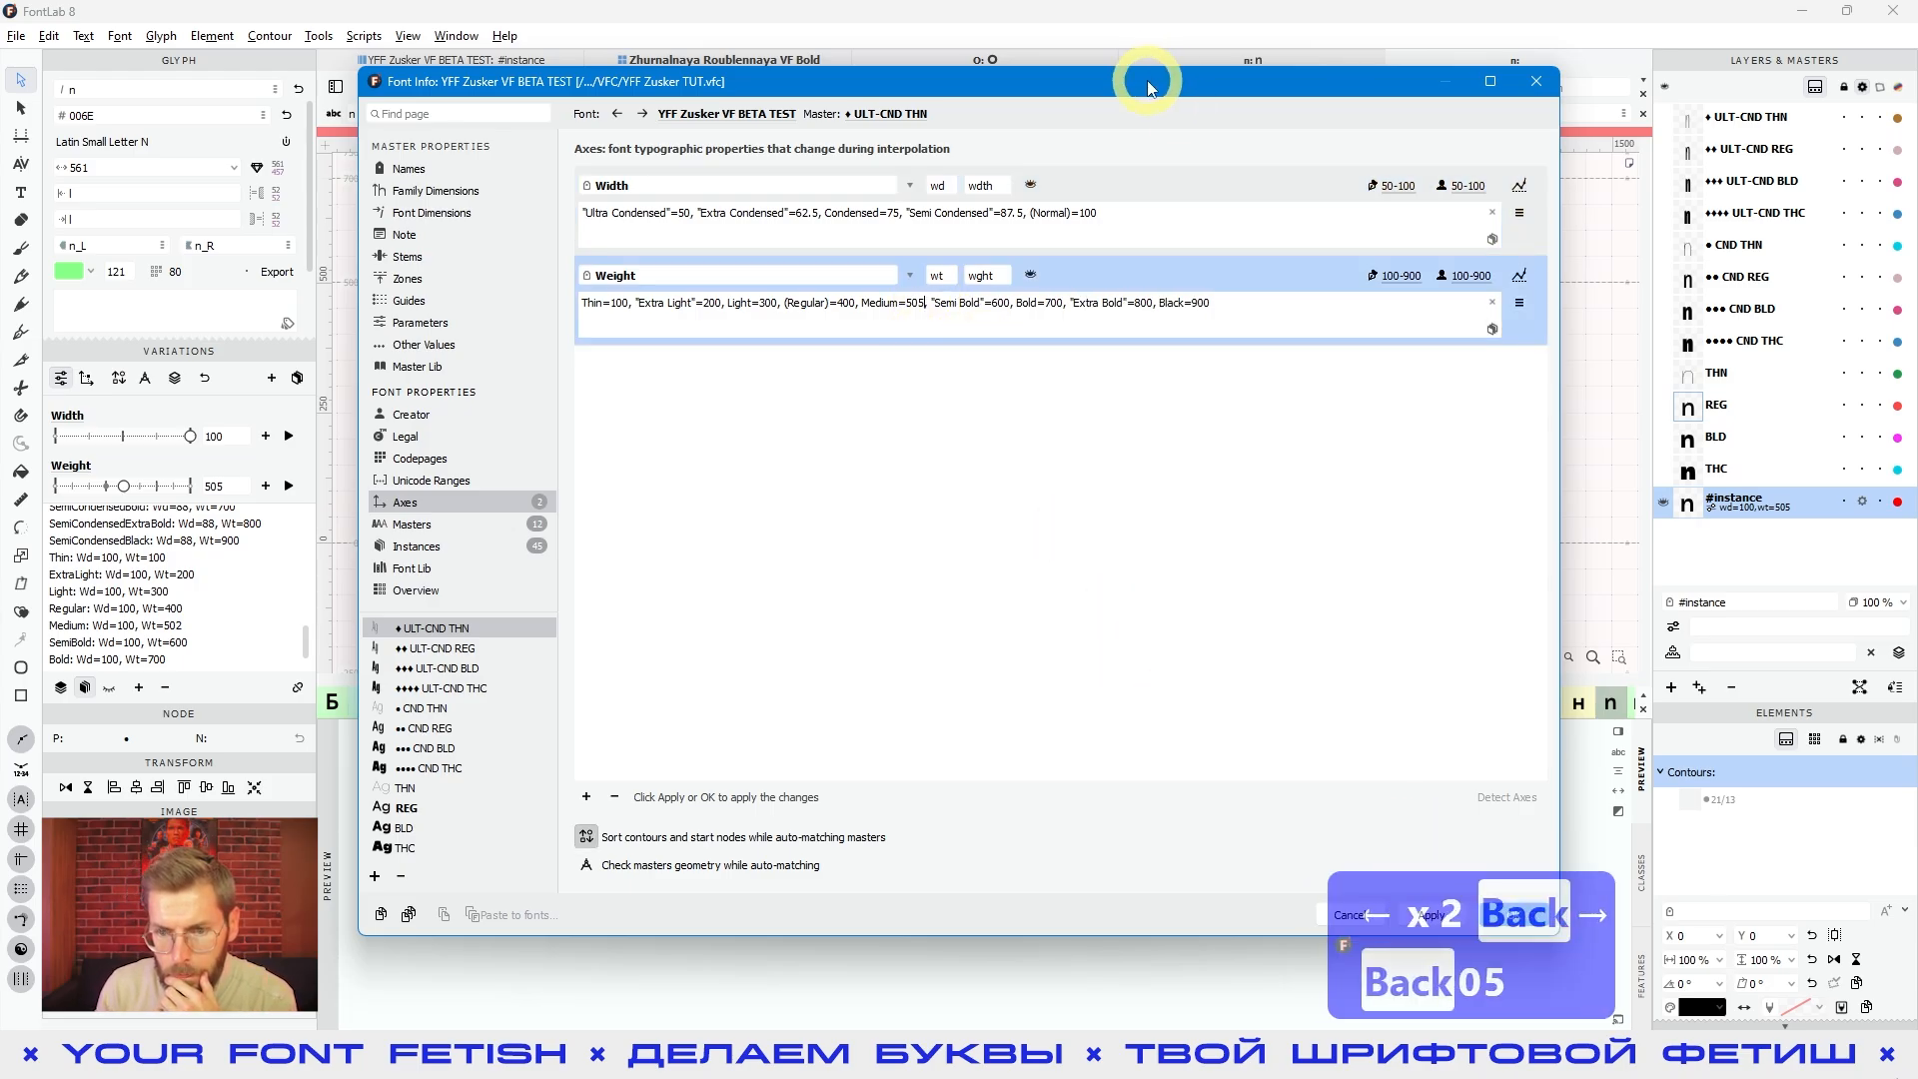
left_click_drag(1158, 78, 1006, 36)
left_click(1278, 873)
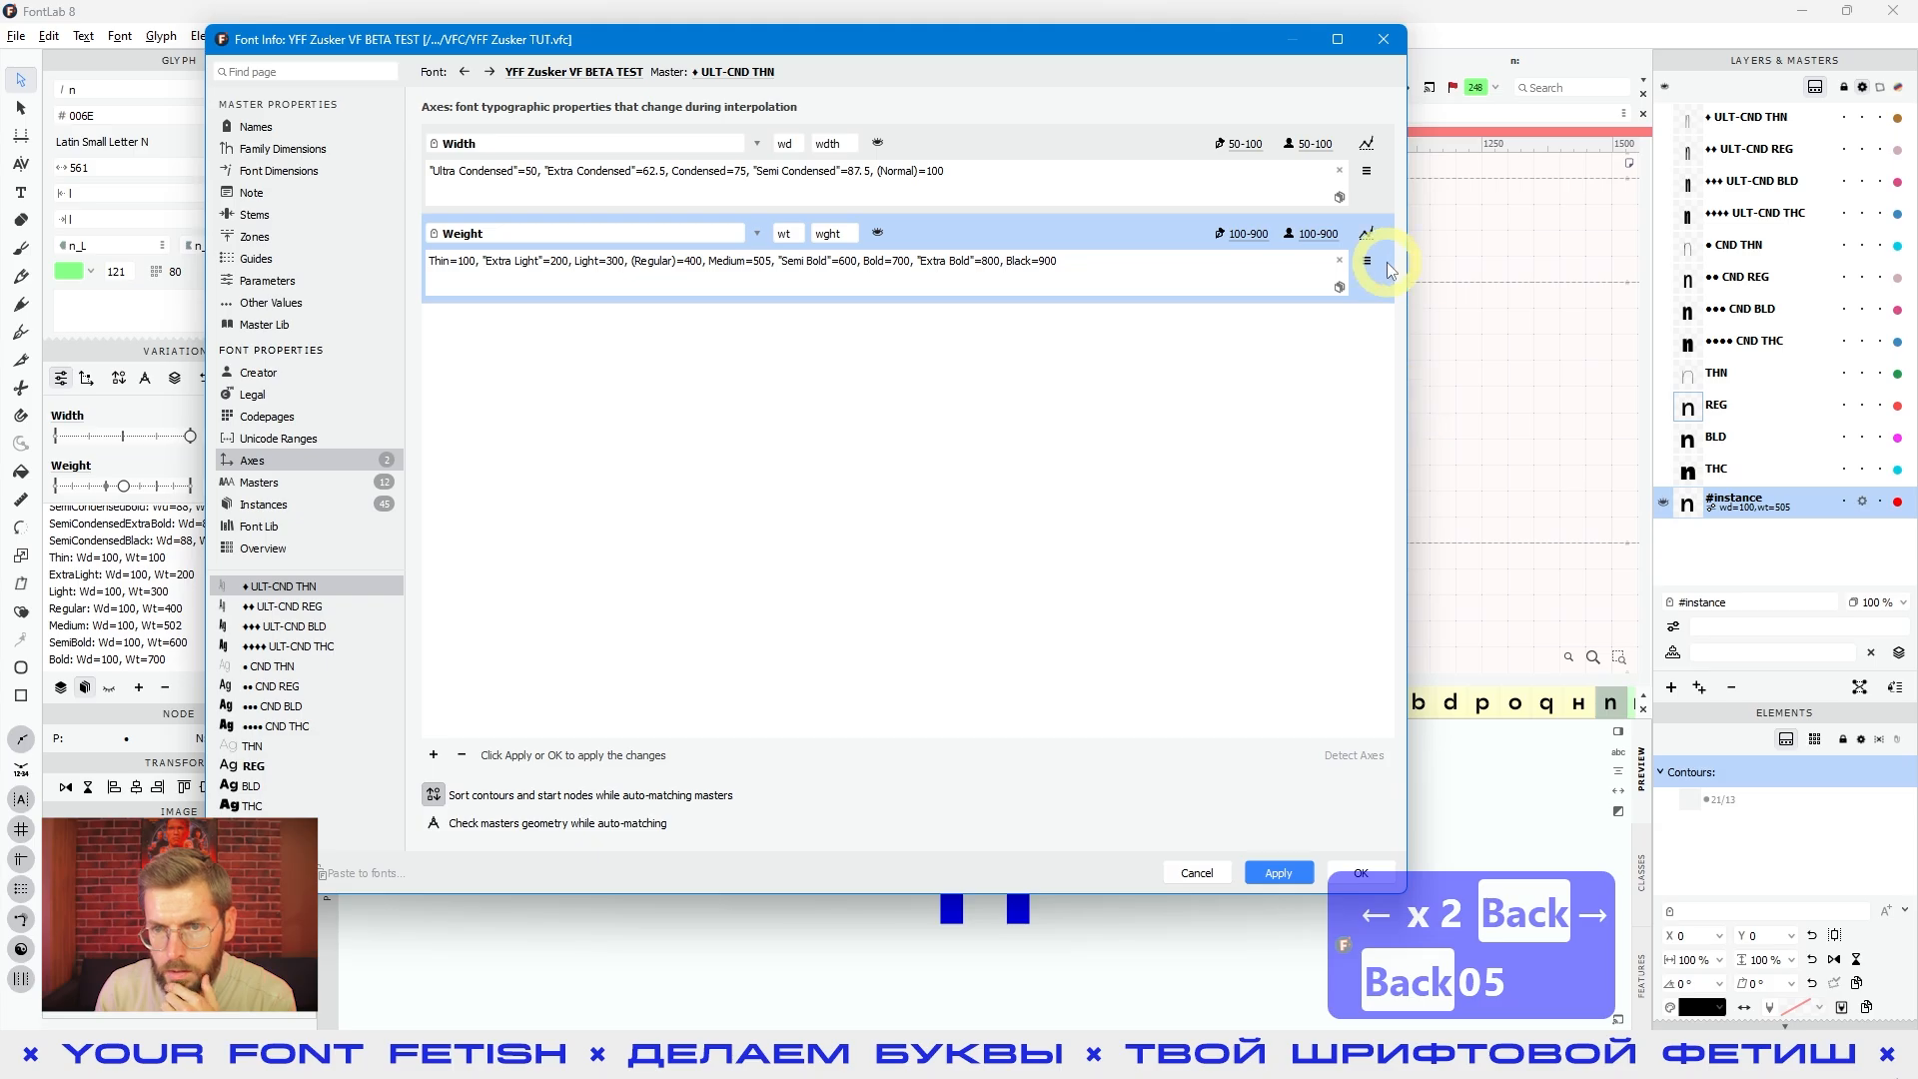
Map design coordinate 502 to user coordinate 500 in the Weight axis graph and confirm the graph.
left_click(1369, 235)
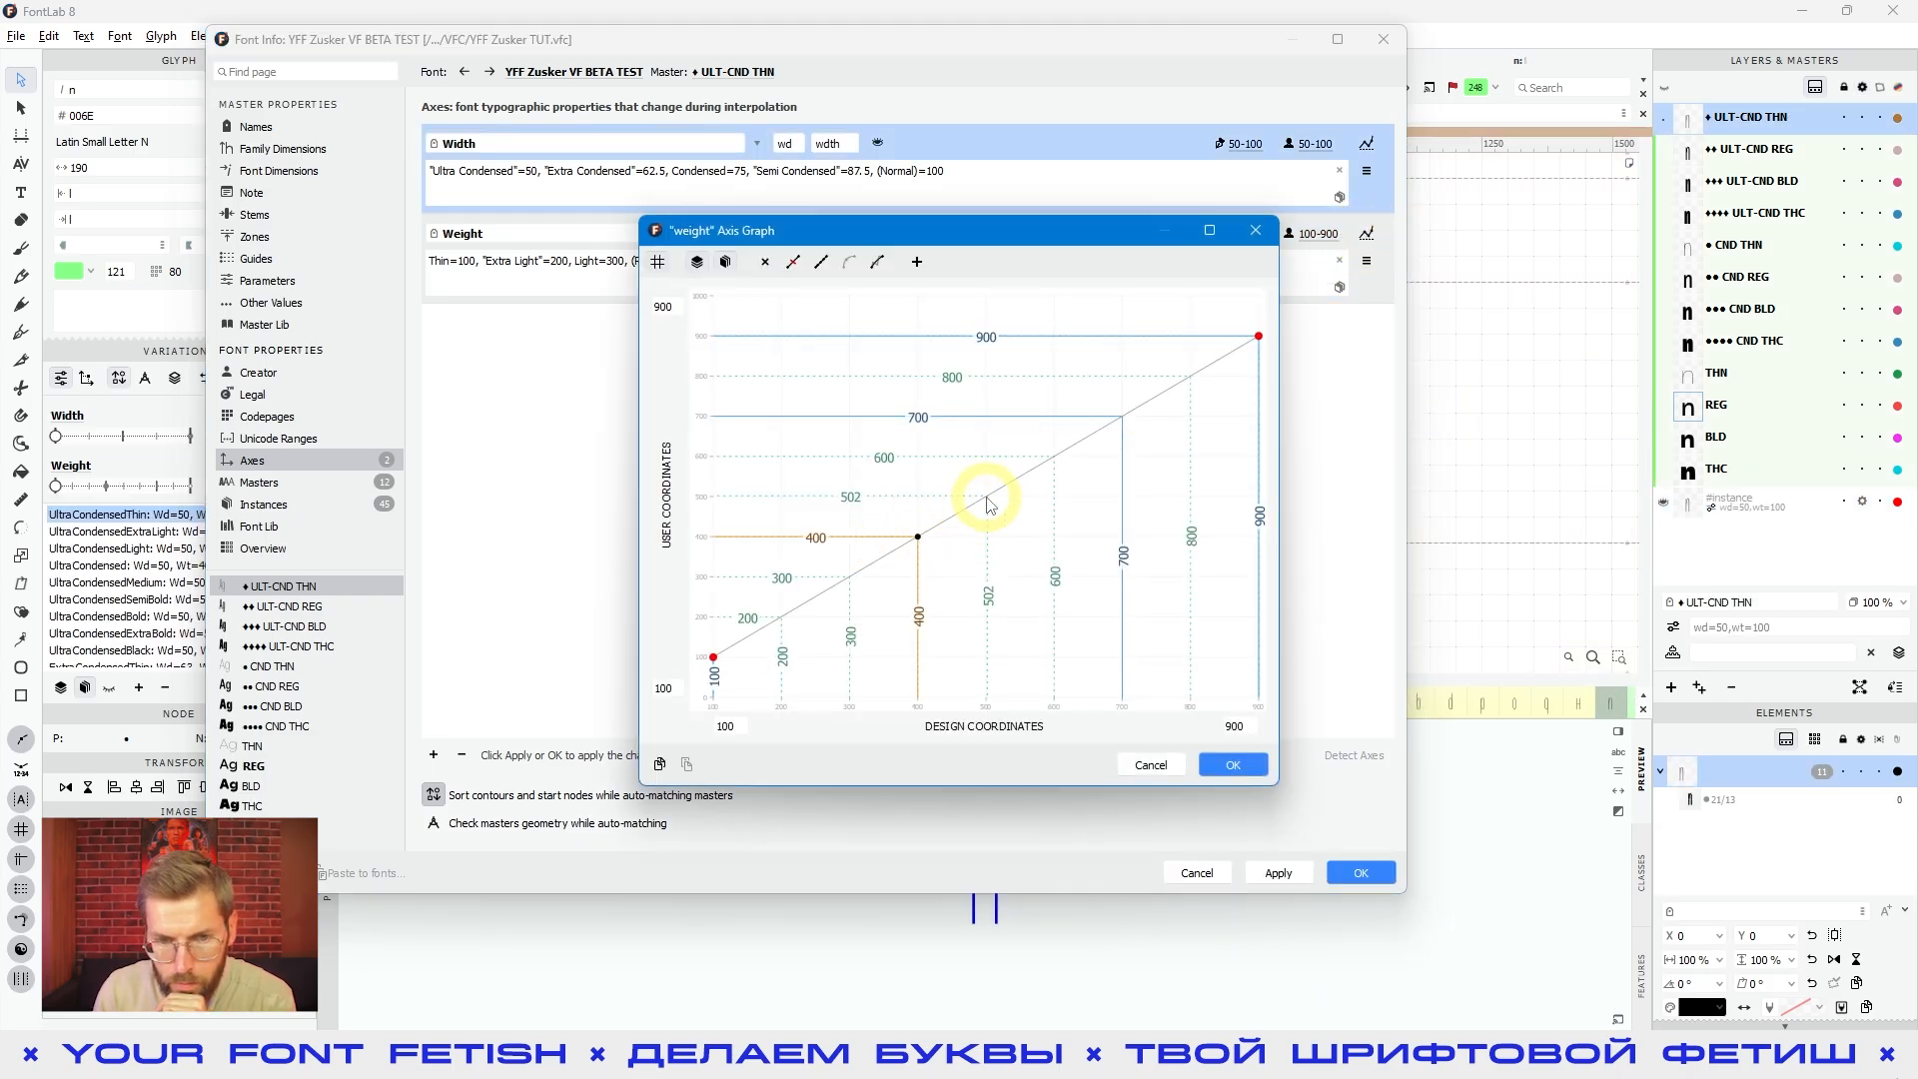
left_click(987, 499)
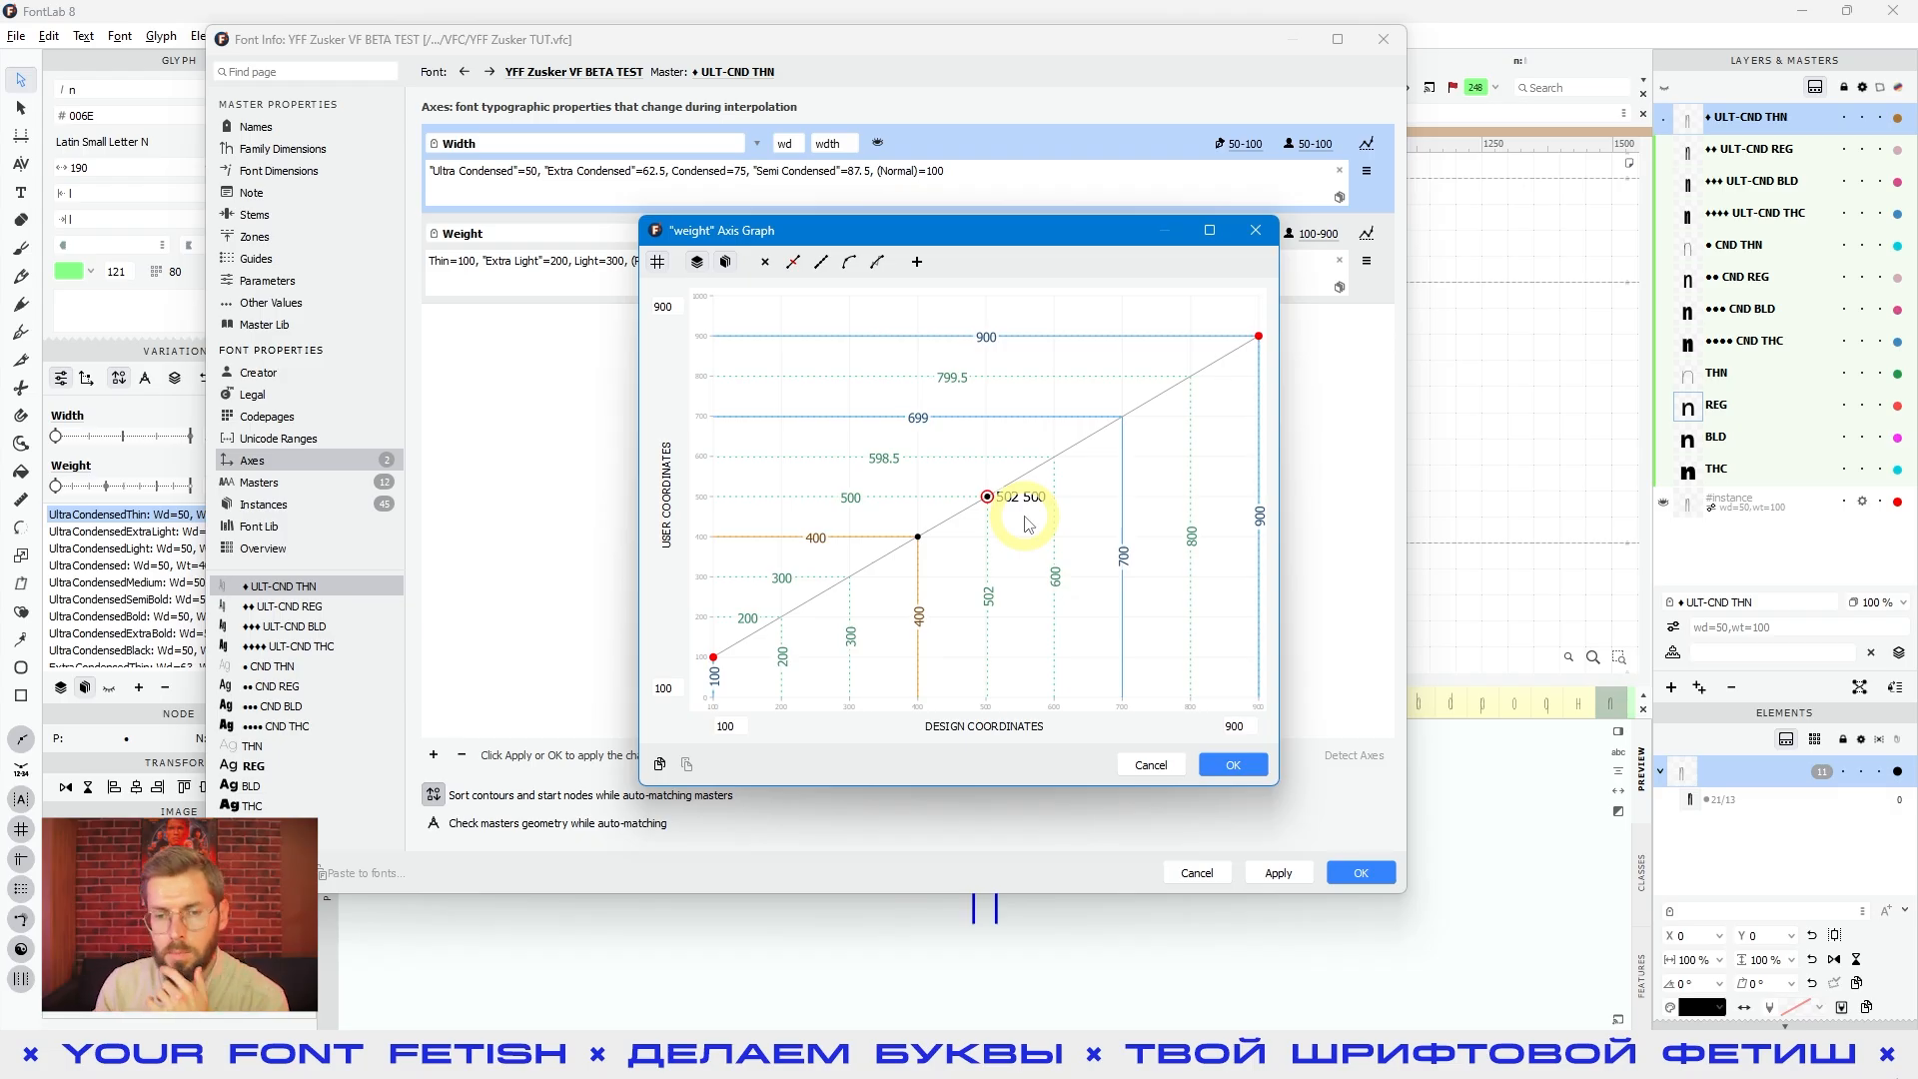
left_click(1257, 767)
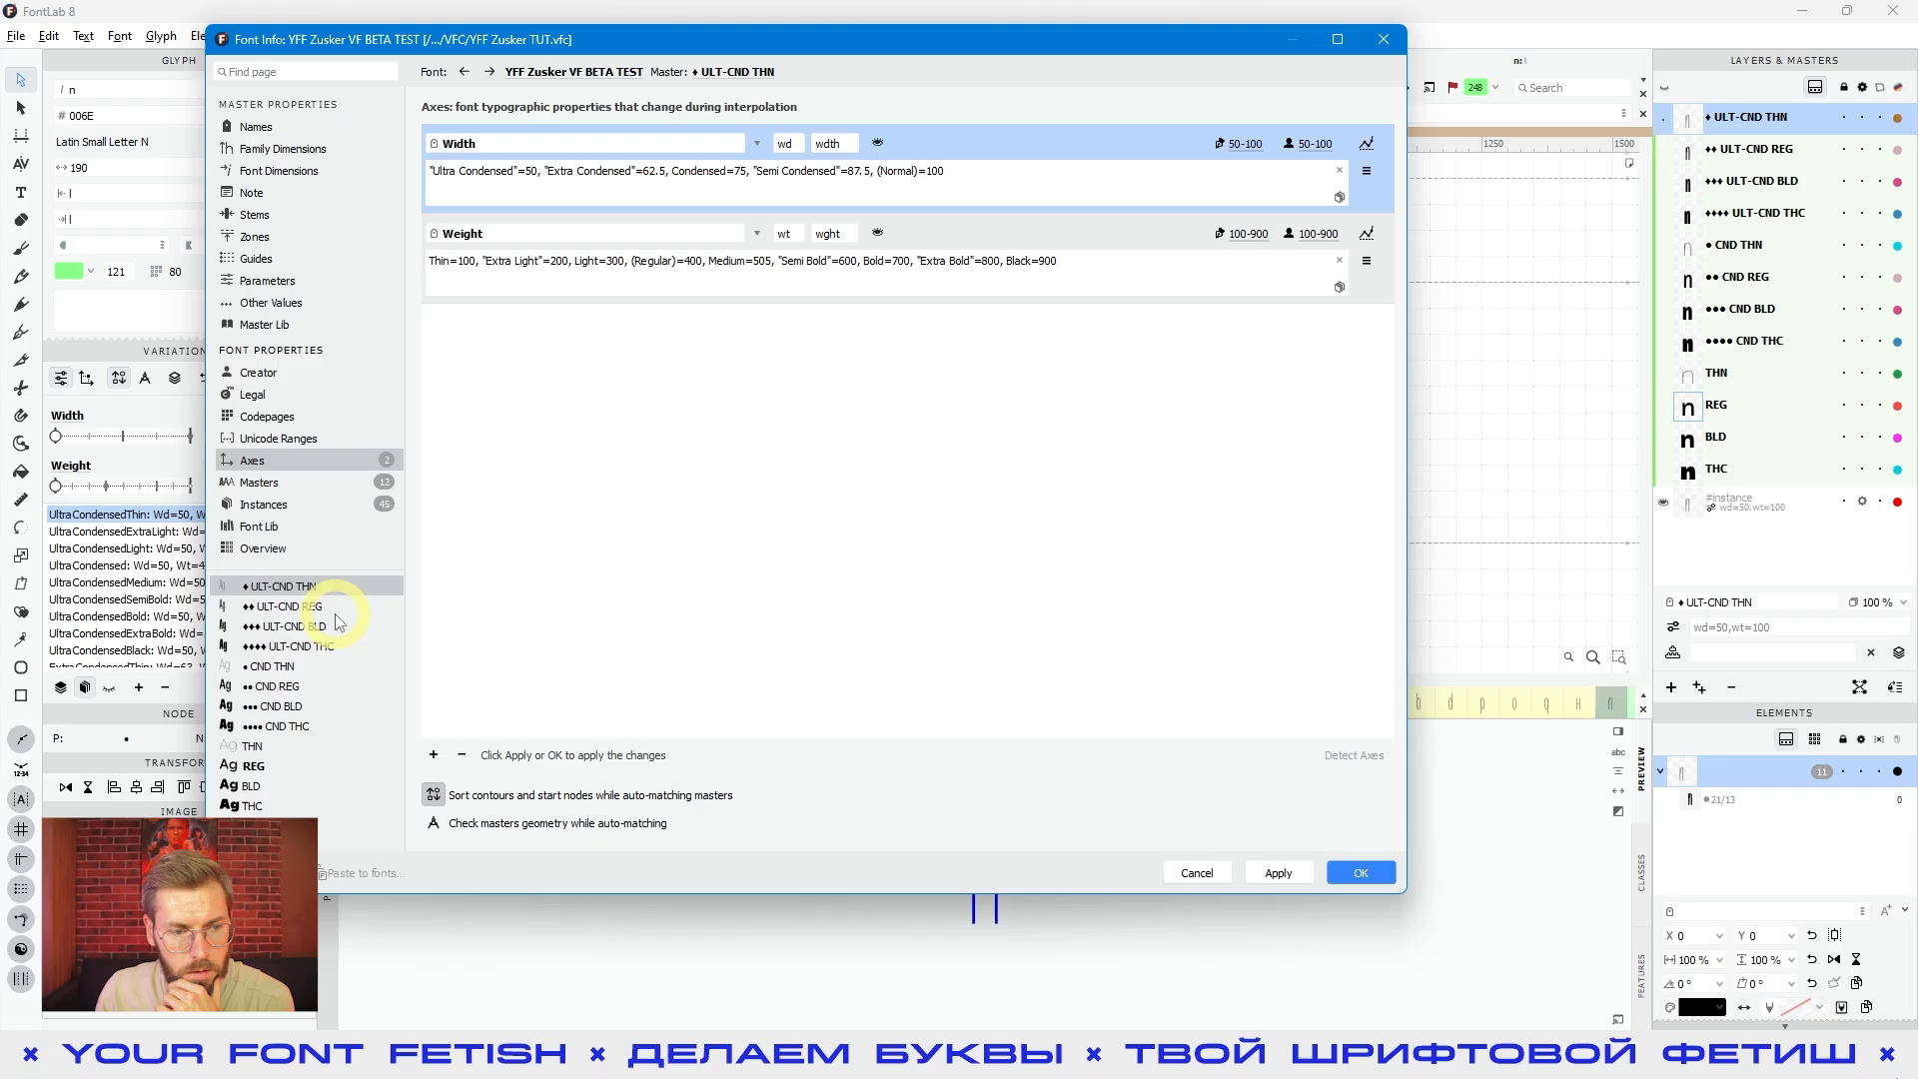
Check the wt values of the predefined instances and confirm Font Info.
left_click(264, 505)
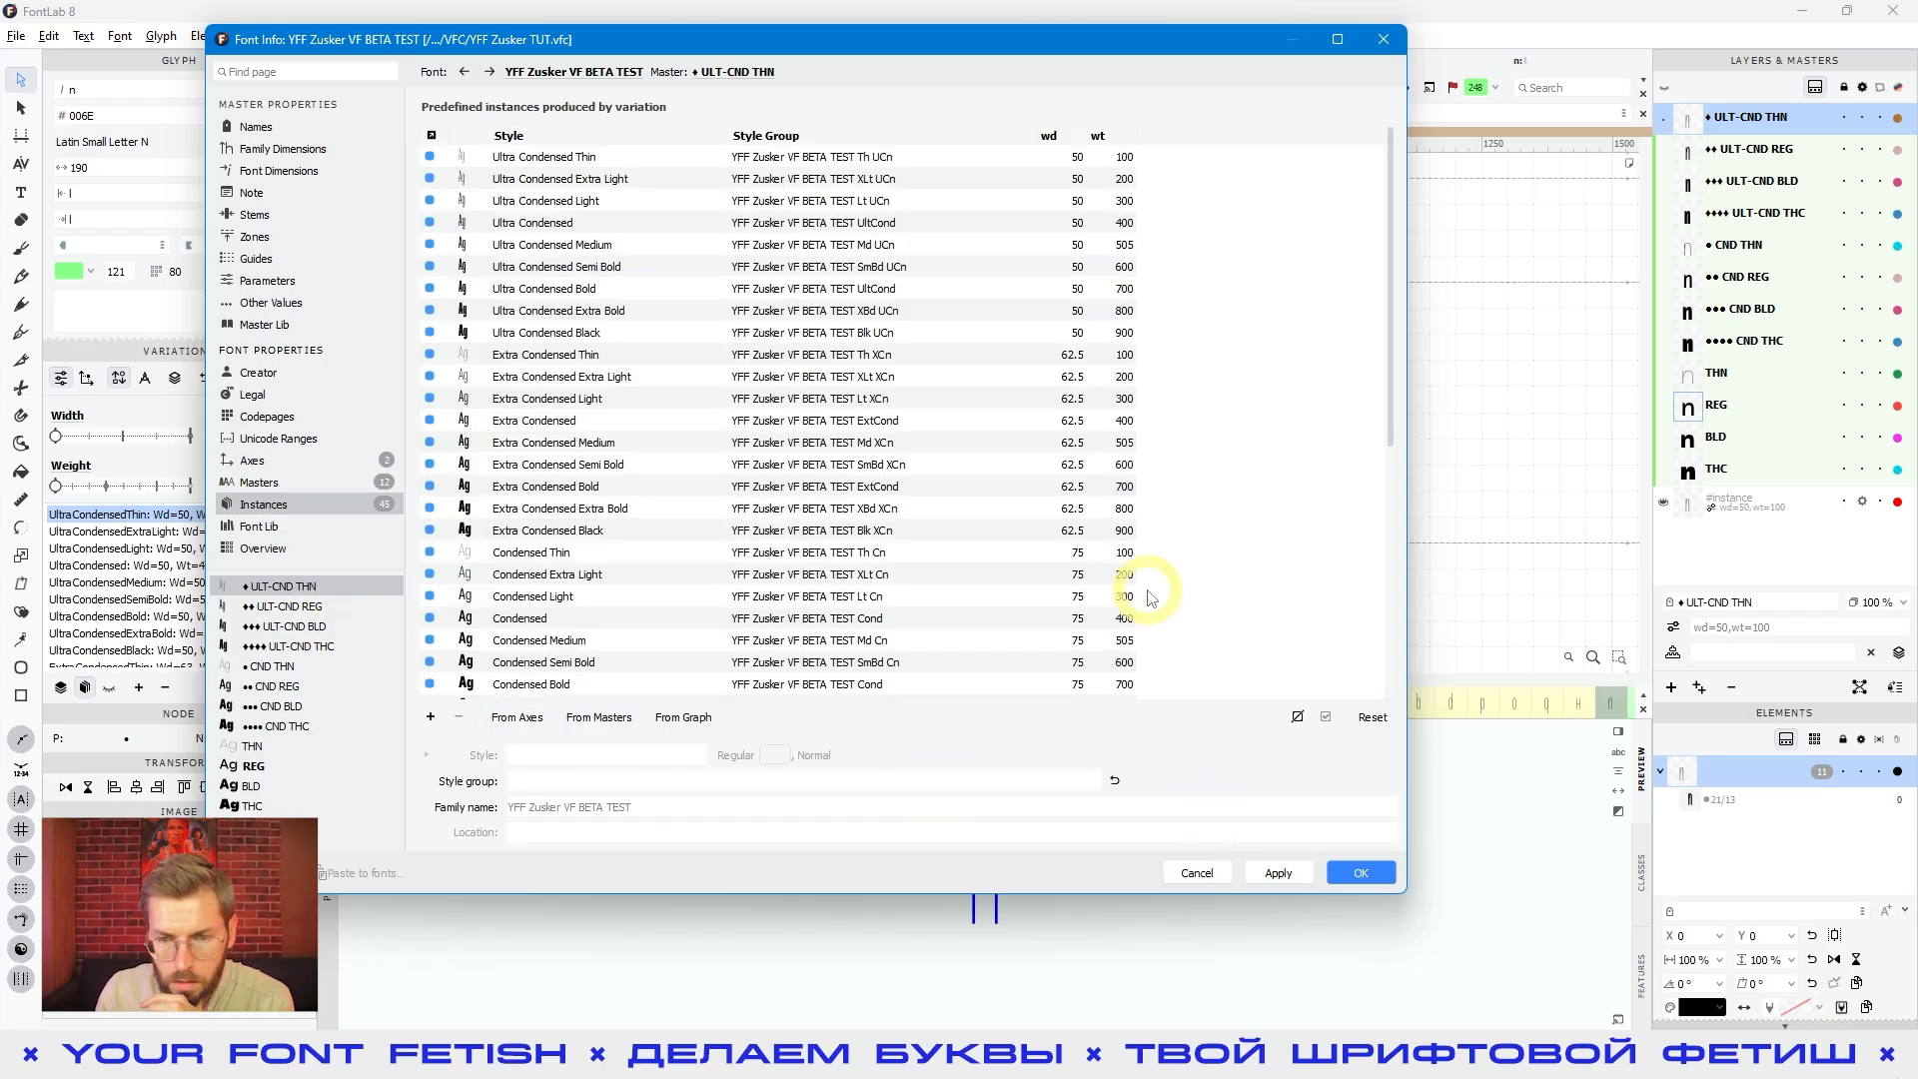
scroll(1149, 578, "down", 5)
left_click(1362, 879)
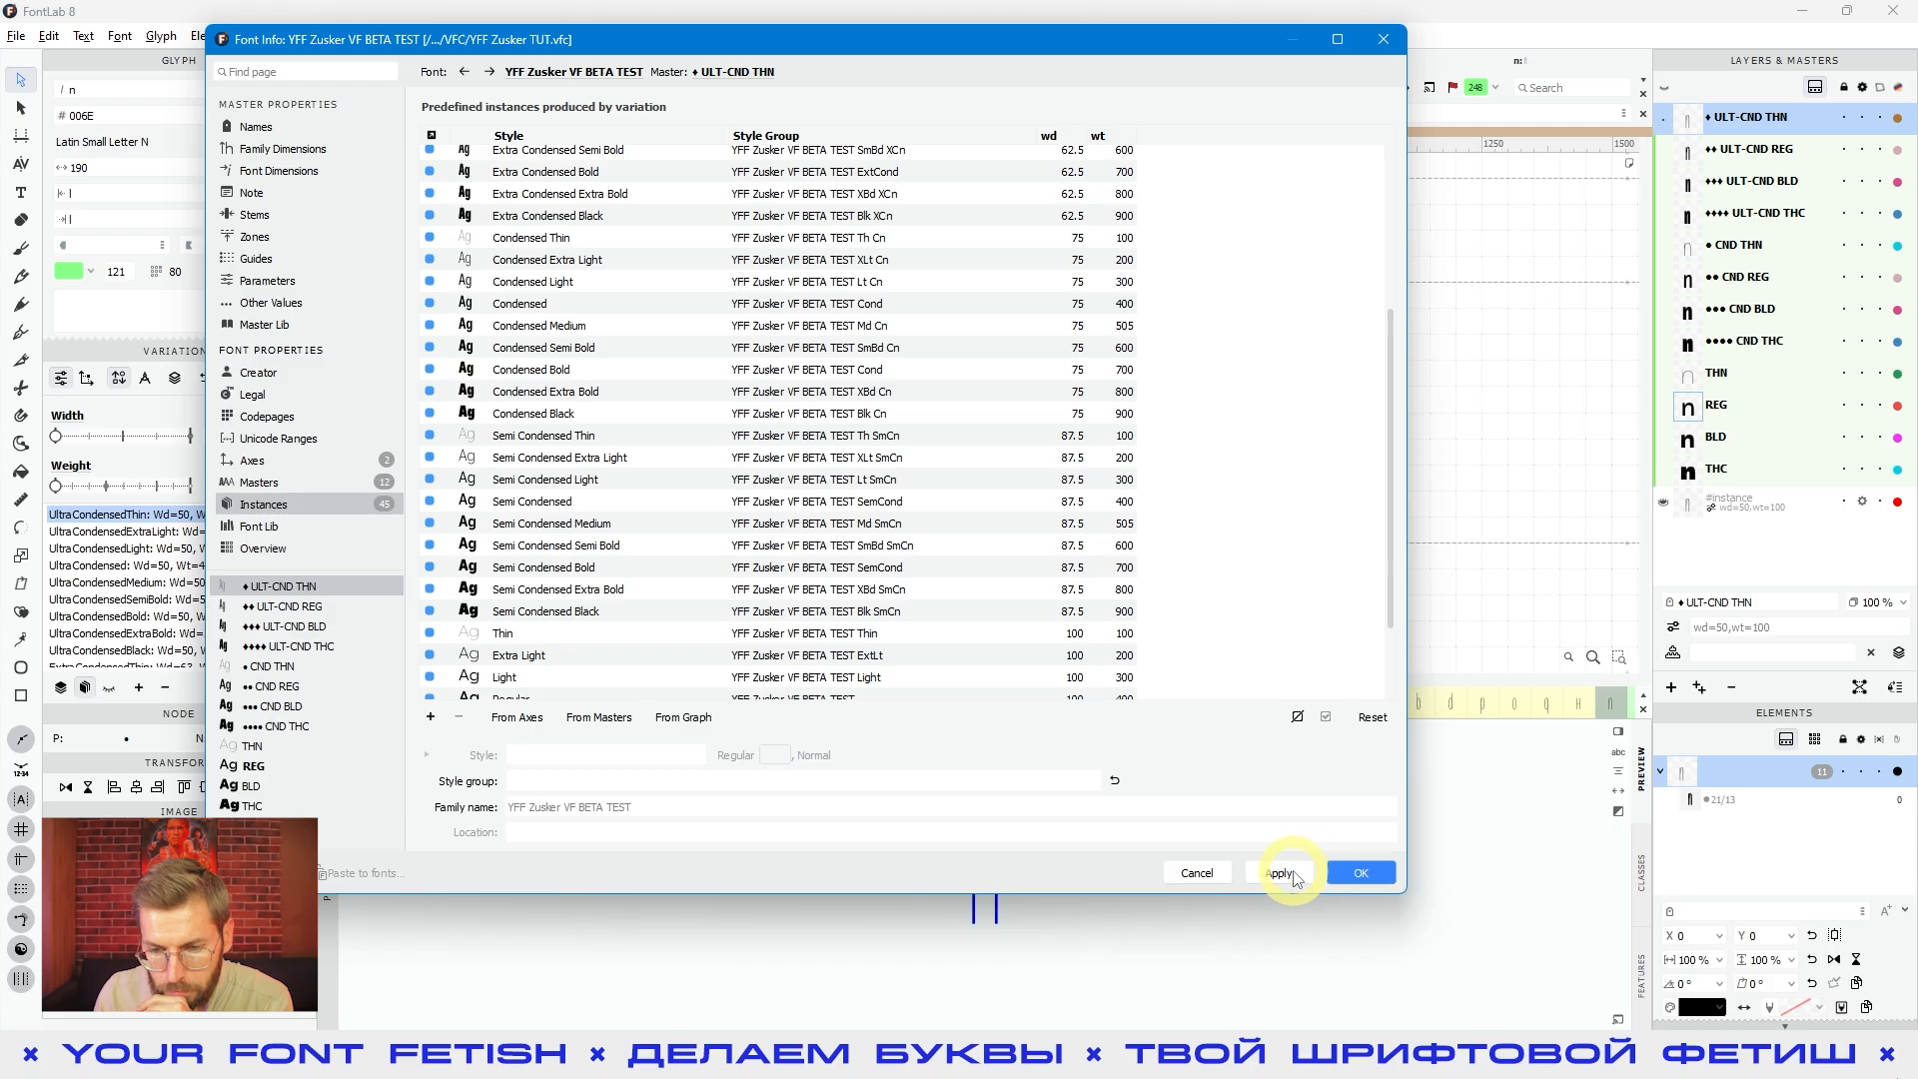
left_click(1360, 871)
Preview the n at the Medium instance with Width 100 and Weight 505 on the #instance layer.
scroll(241, 624, "down", 7)
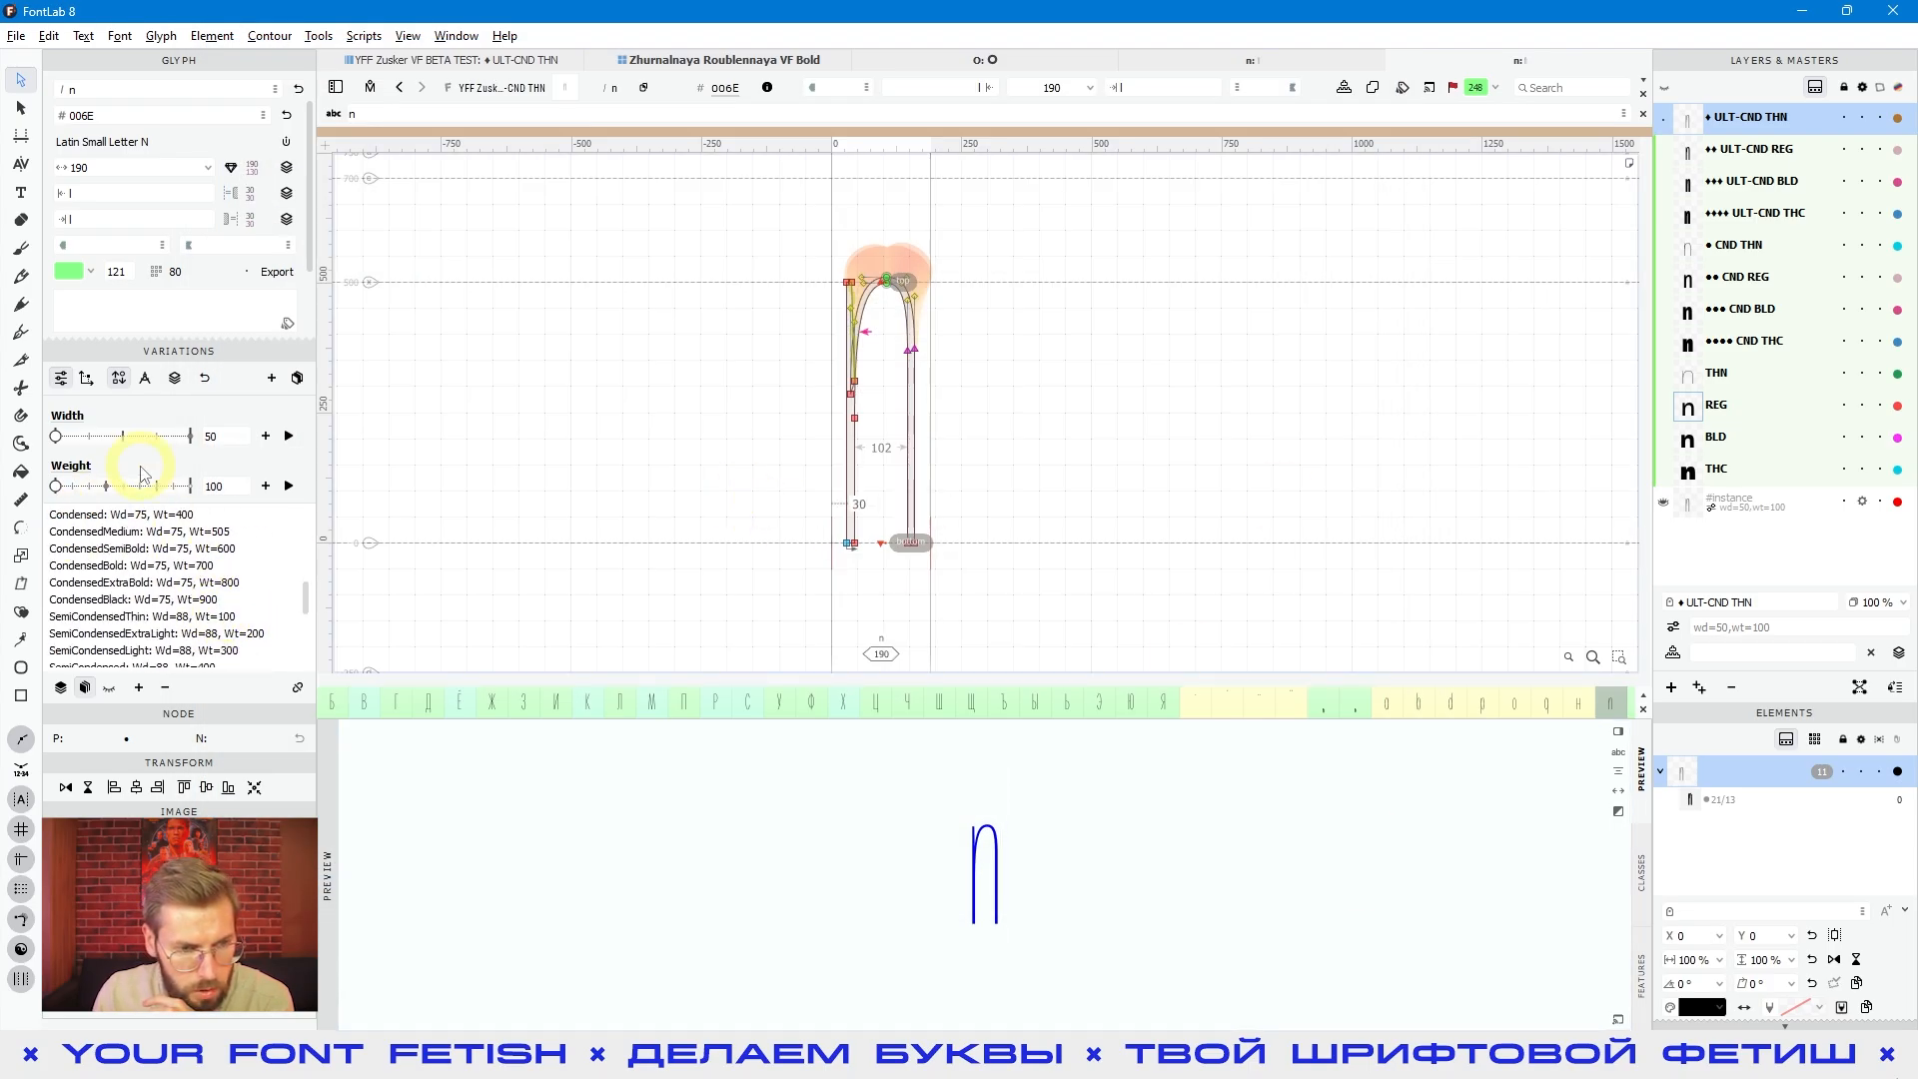
scroll(206, 600, "down", 4)
left_click(163, 634)
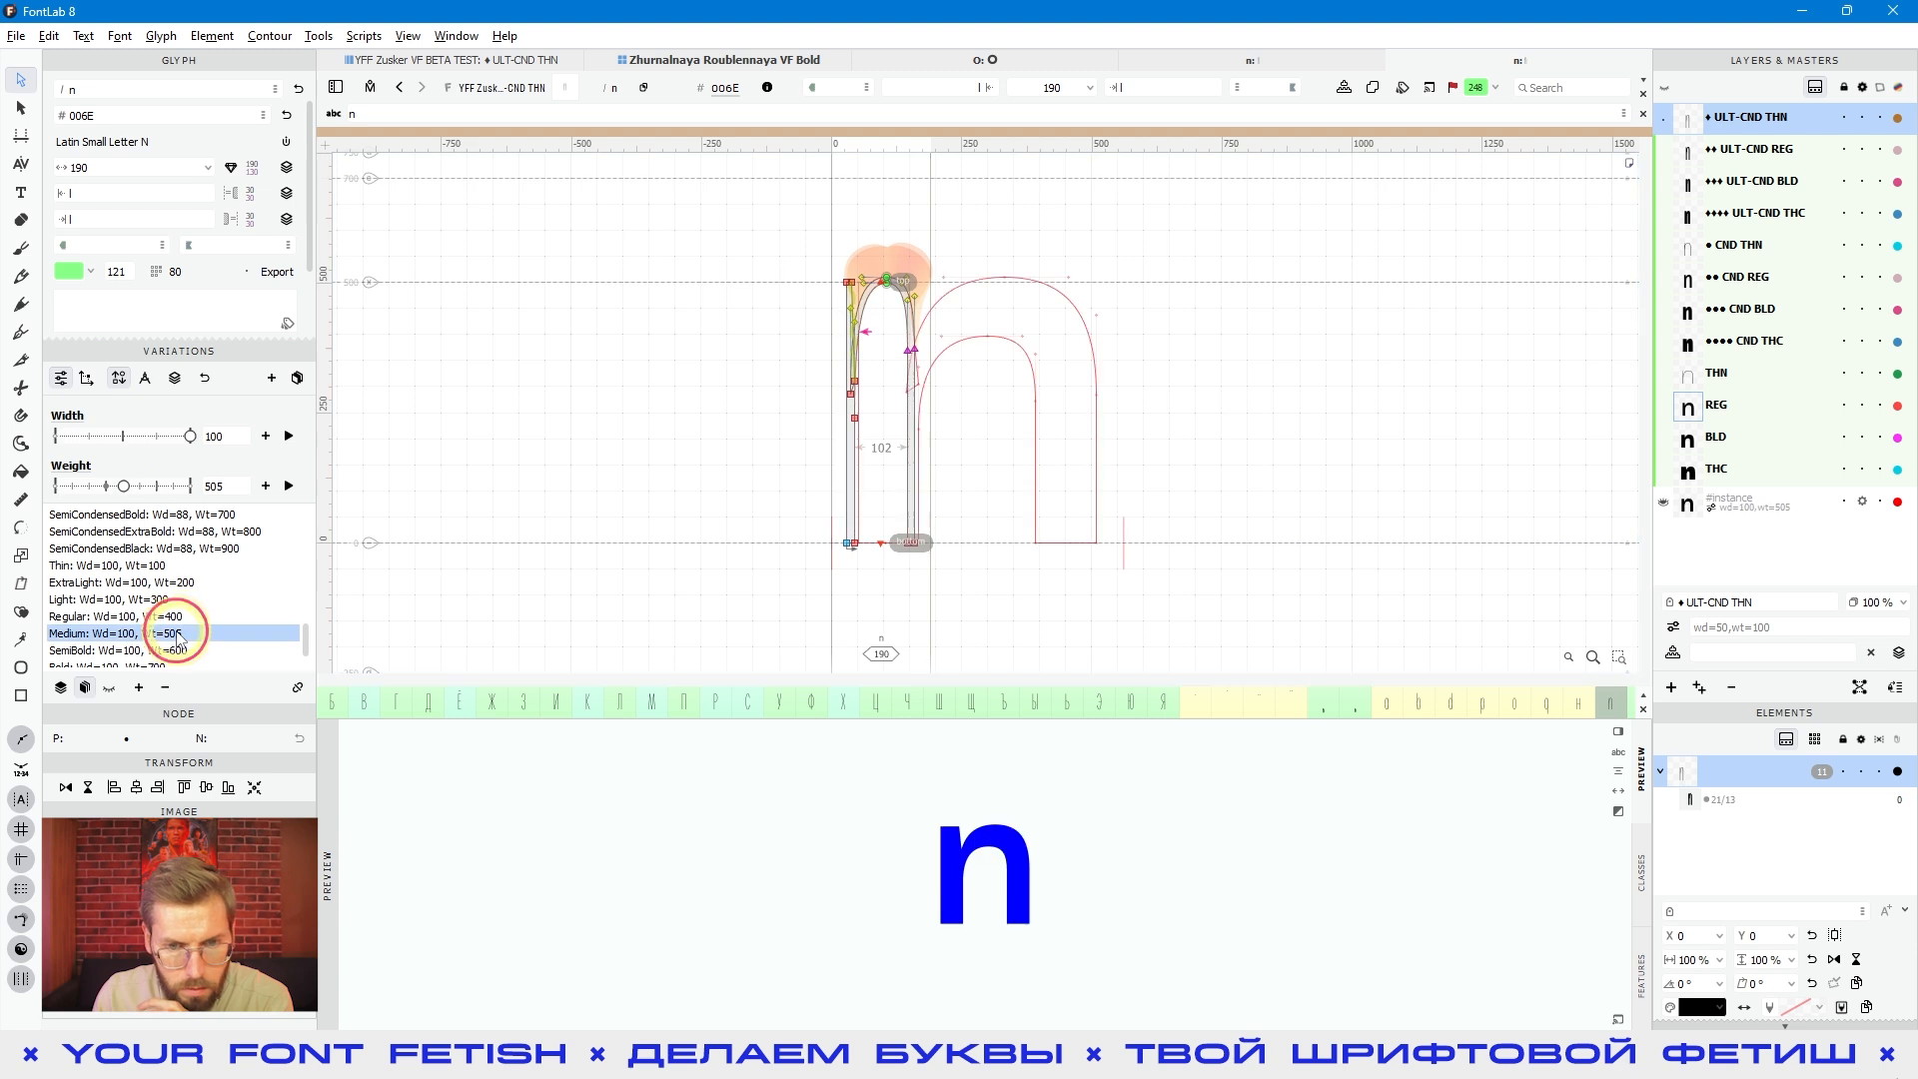
left_click(1722, 512)
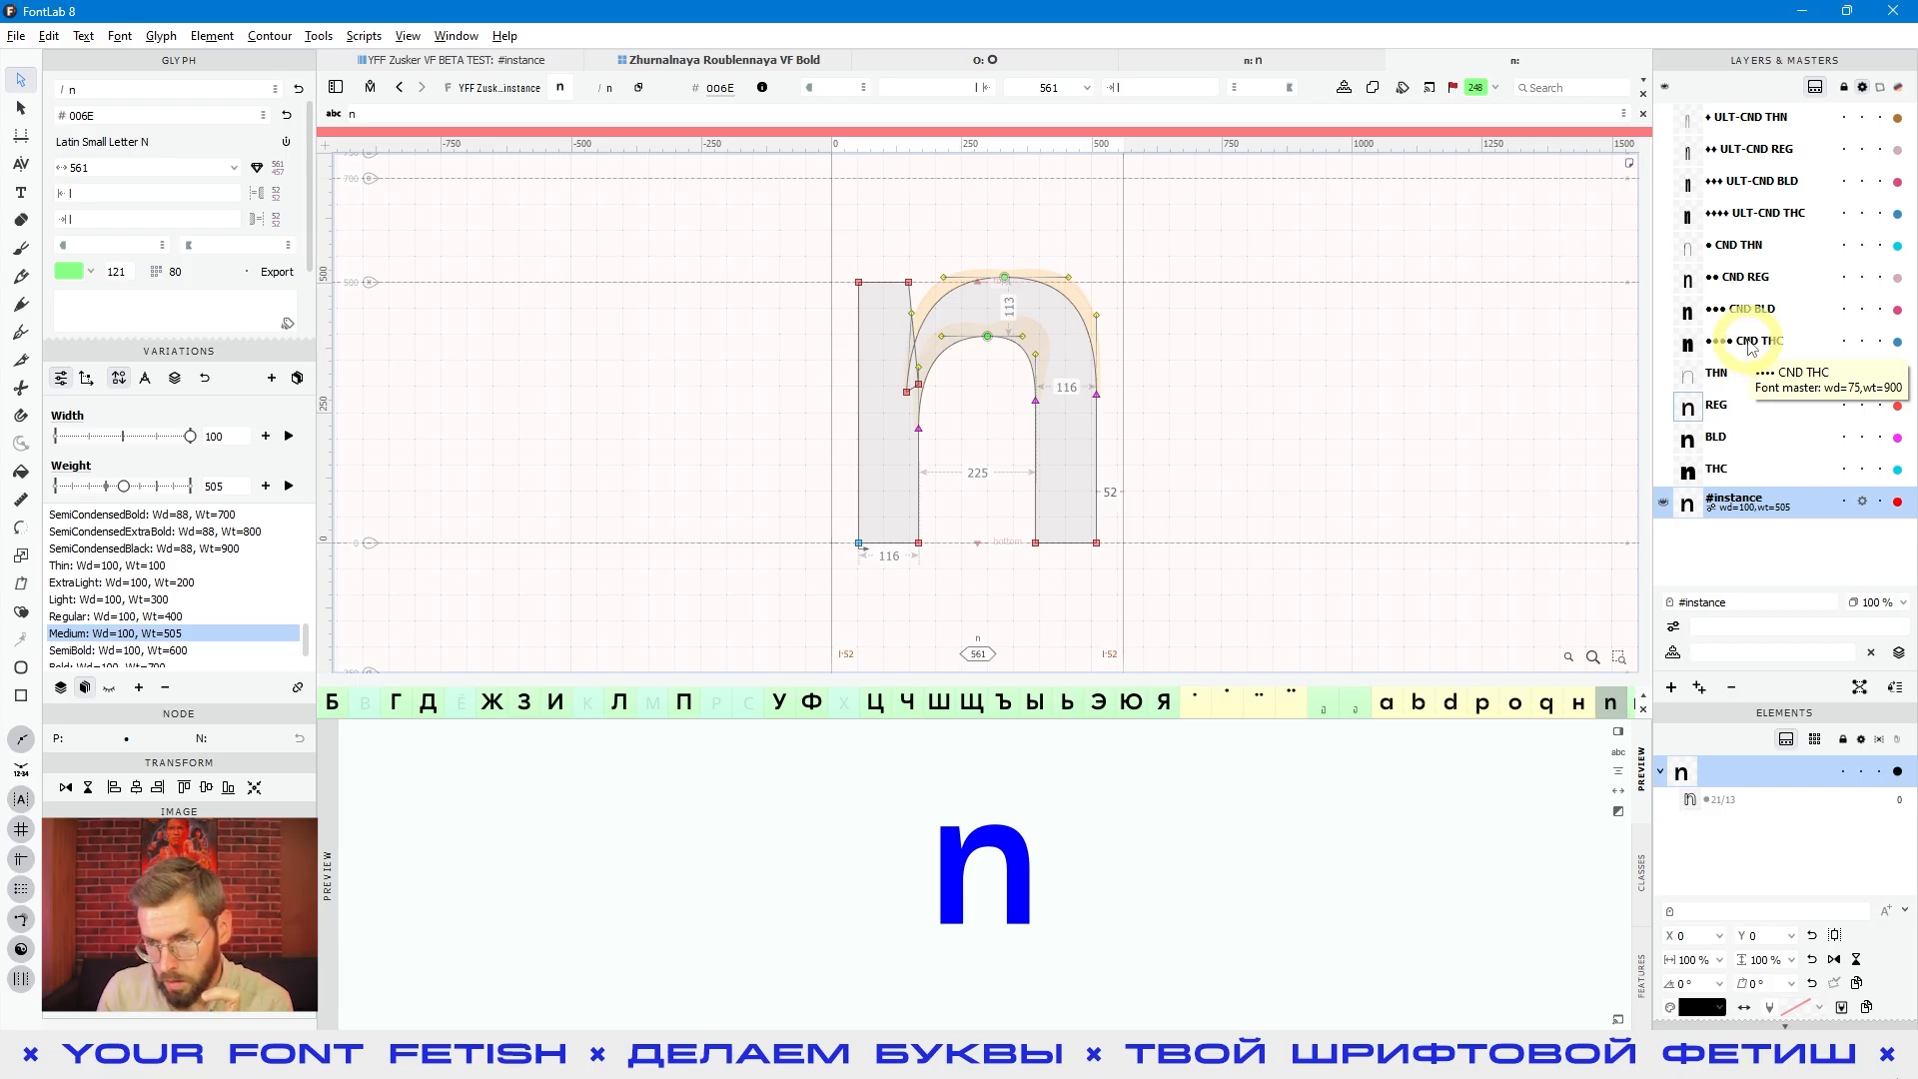
View the n in the CND BLD master, lower Weight to 504 at Width 75, and examine its stem on the #instance layer.
left_click(1748, 312)
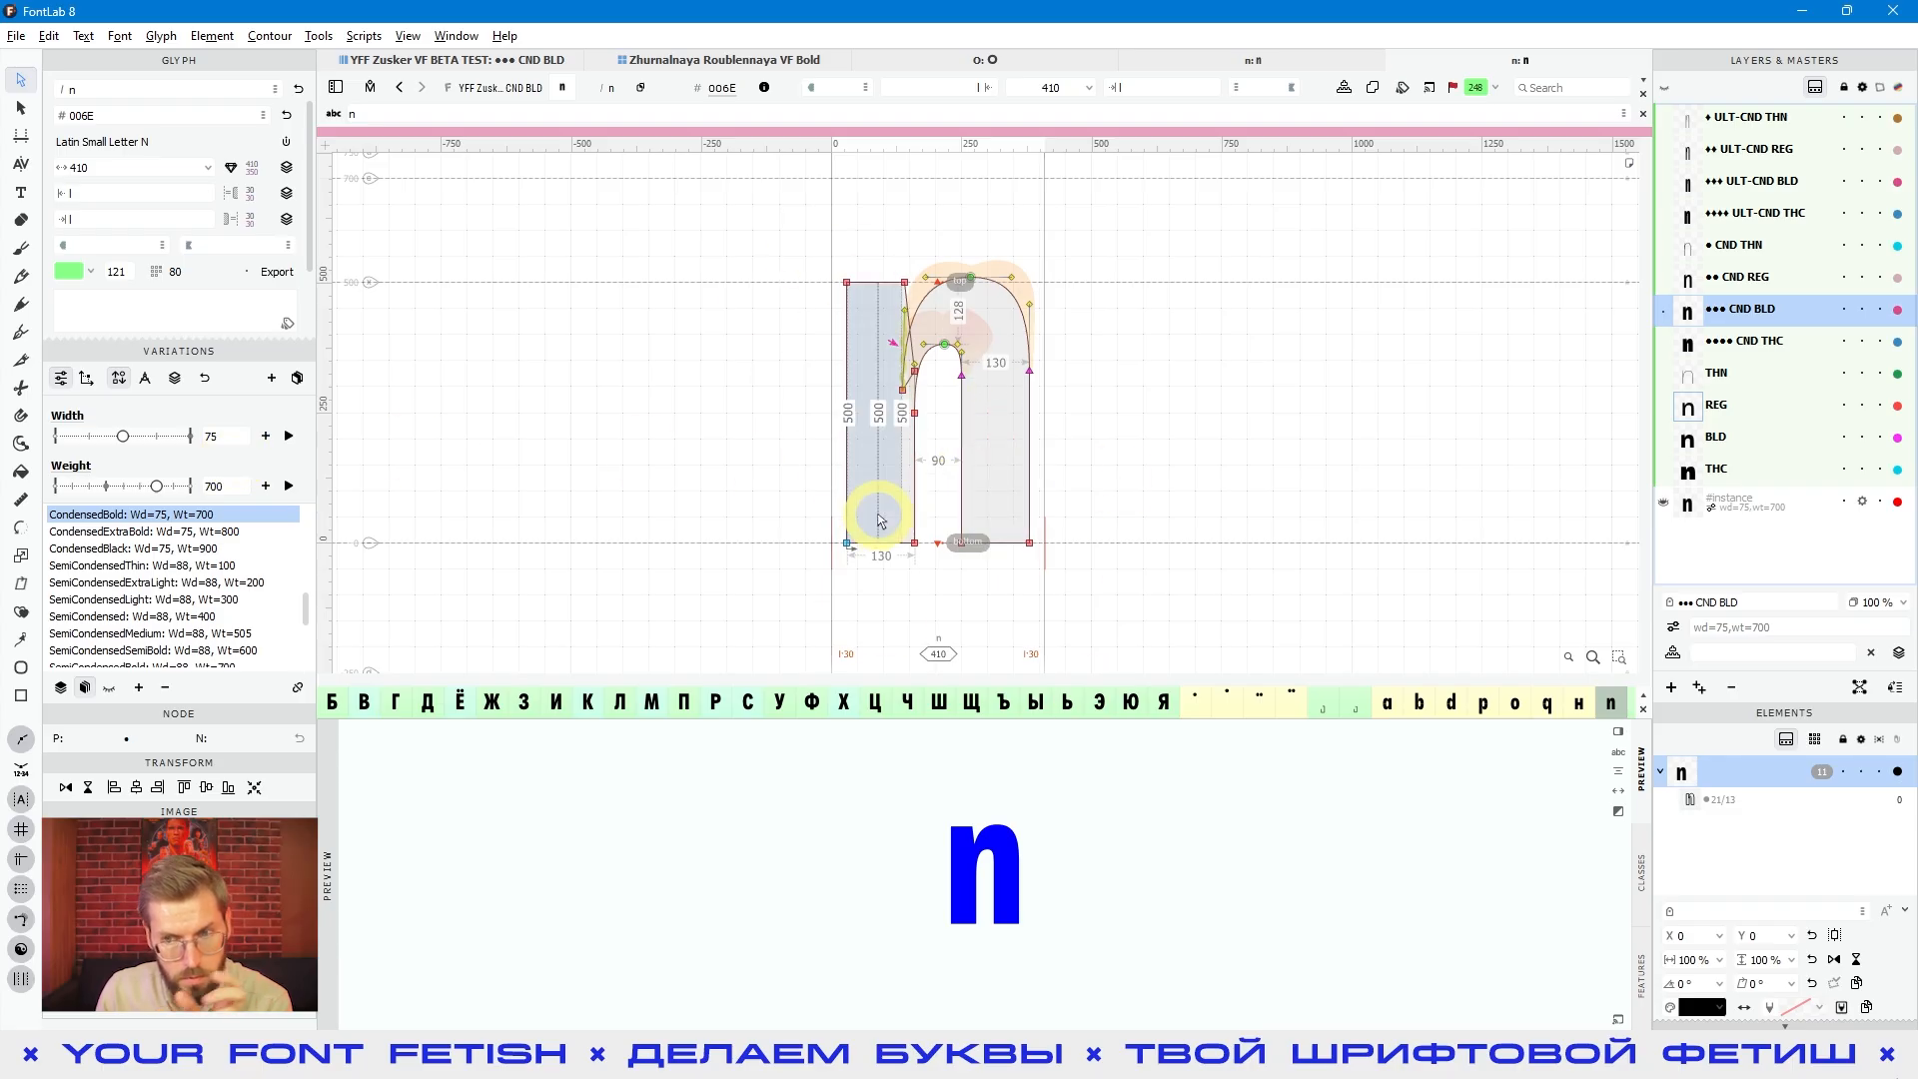
double_click(223, 488)
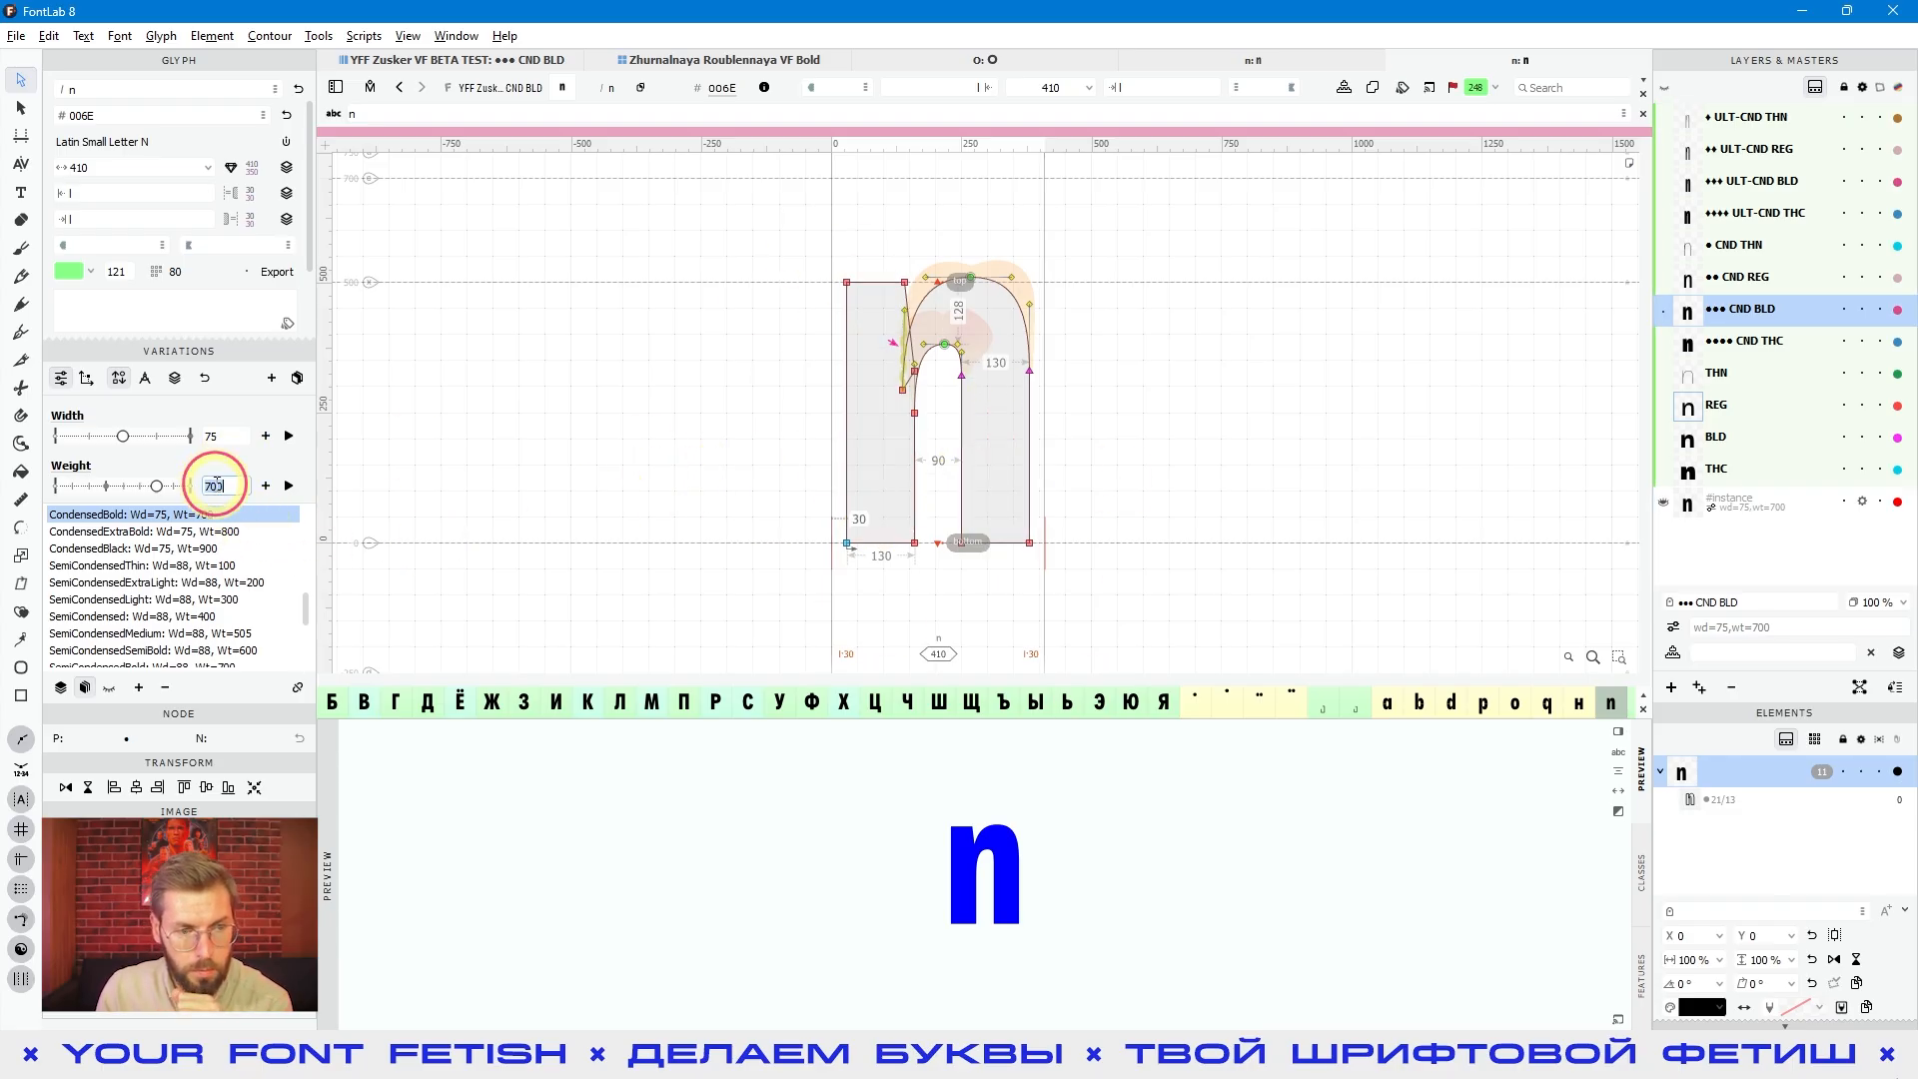
key("shift+Down")
key("shift+Down")
key("shift+Down")
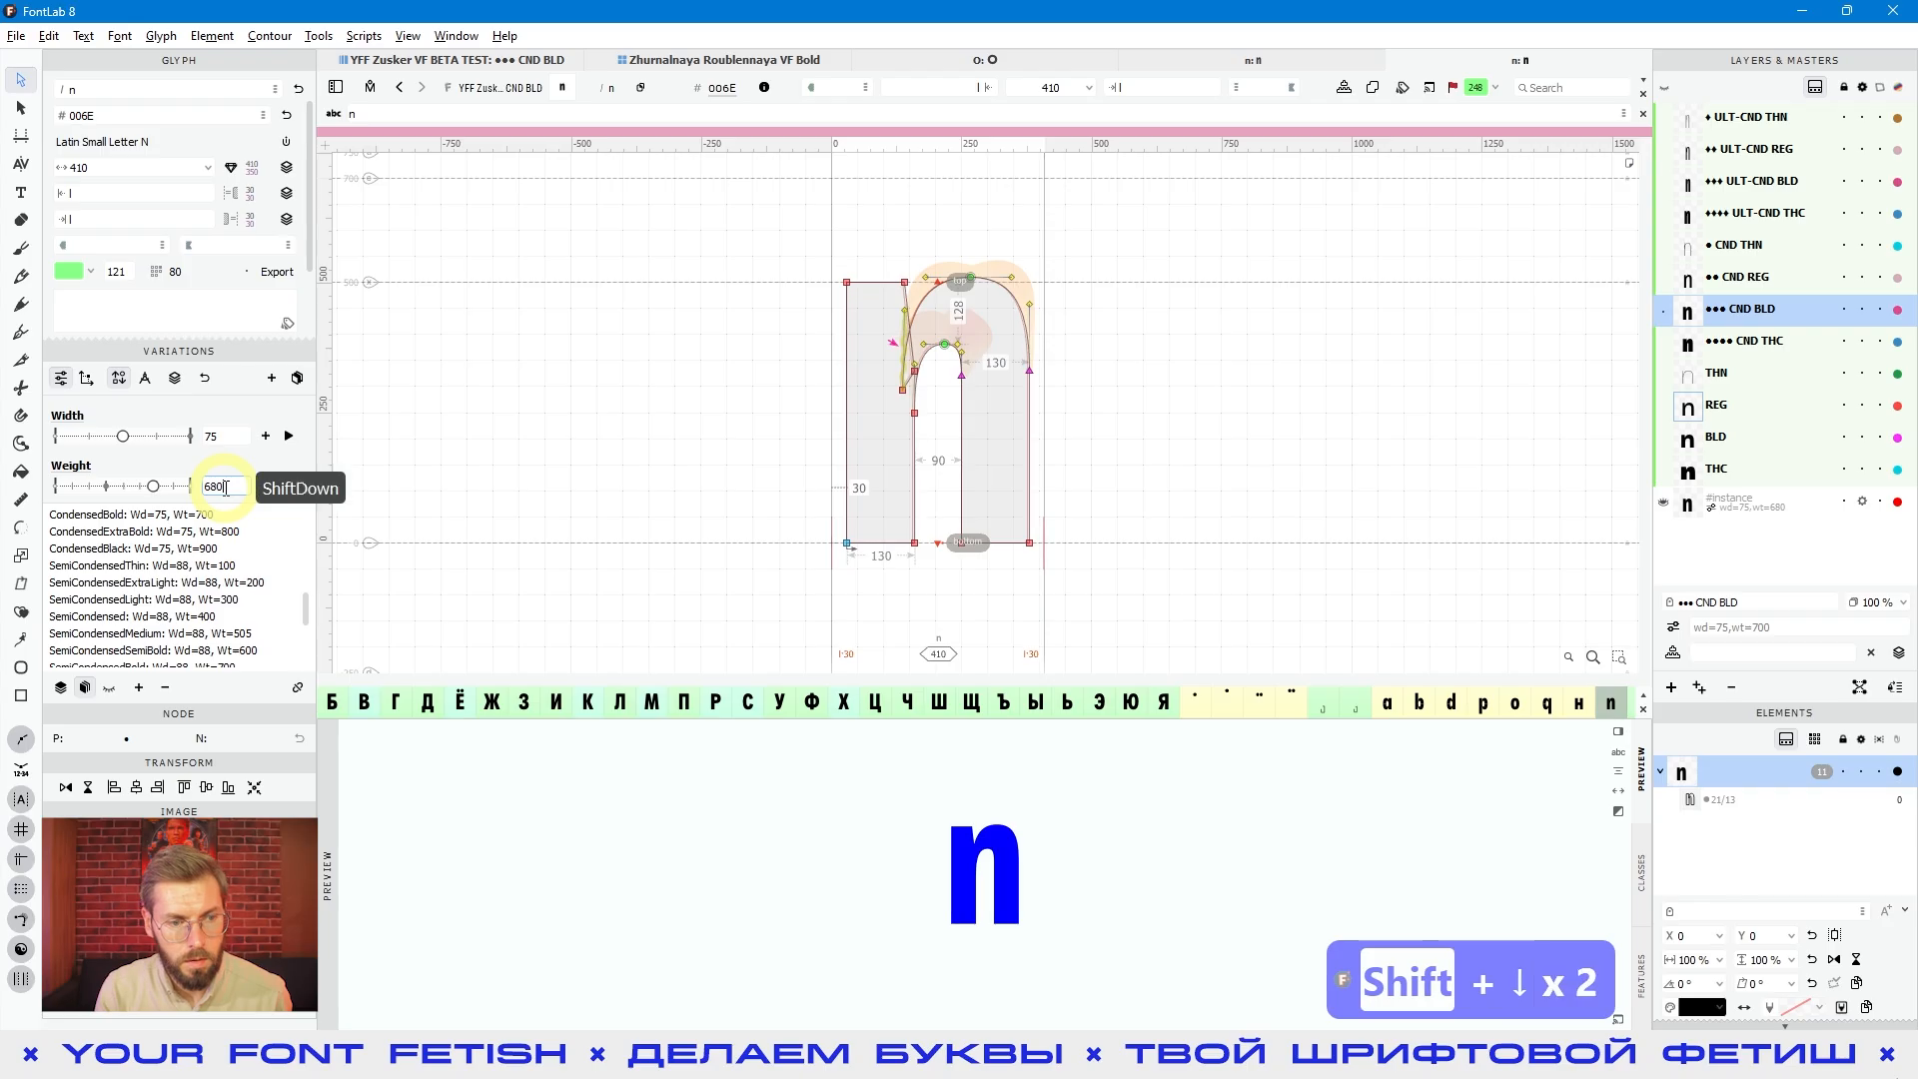
key("ctrl+Down")
key("ctrl+Down")
key("shift+Up")
key("shift+Up")
key("shift+Up")
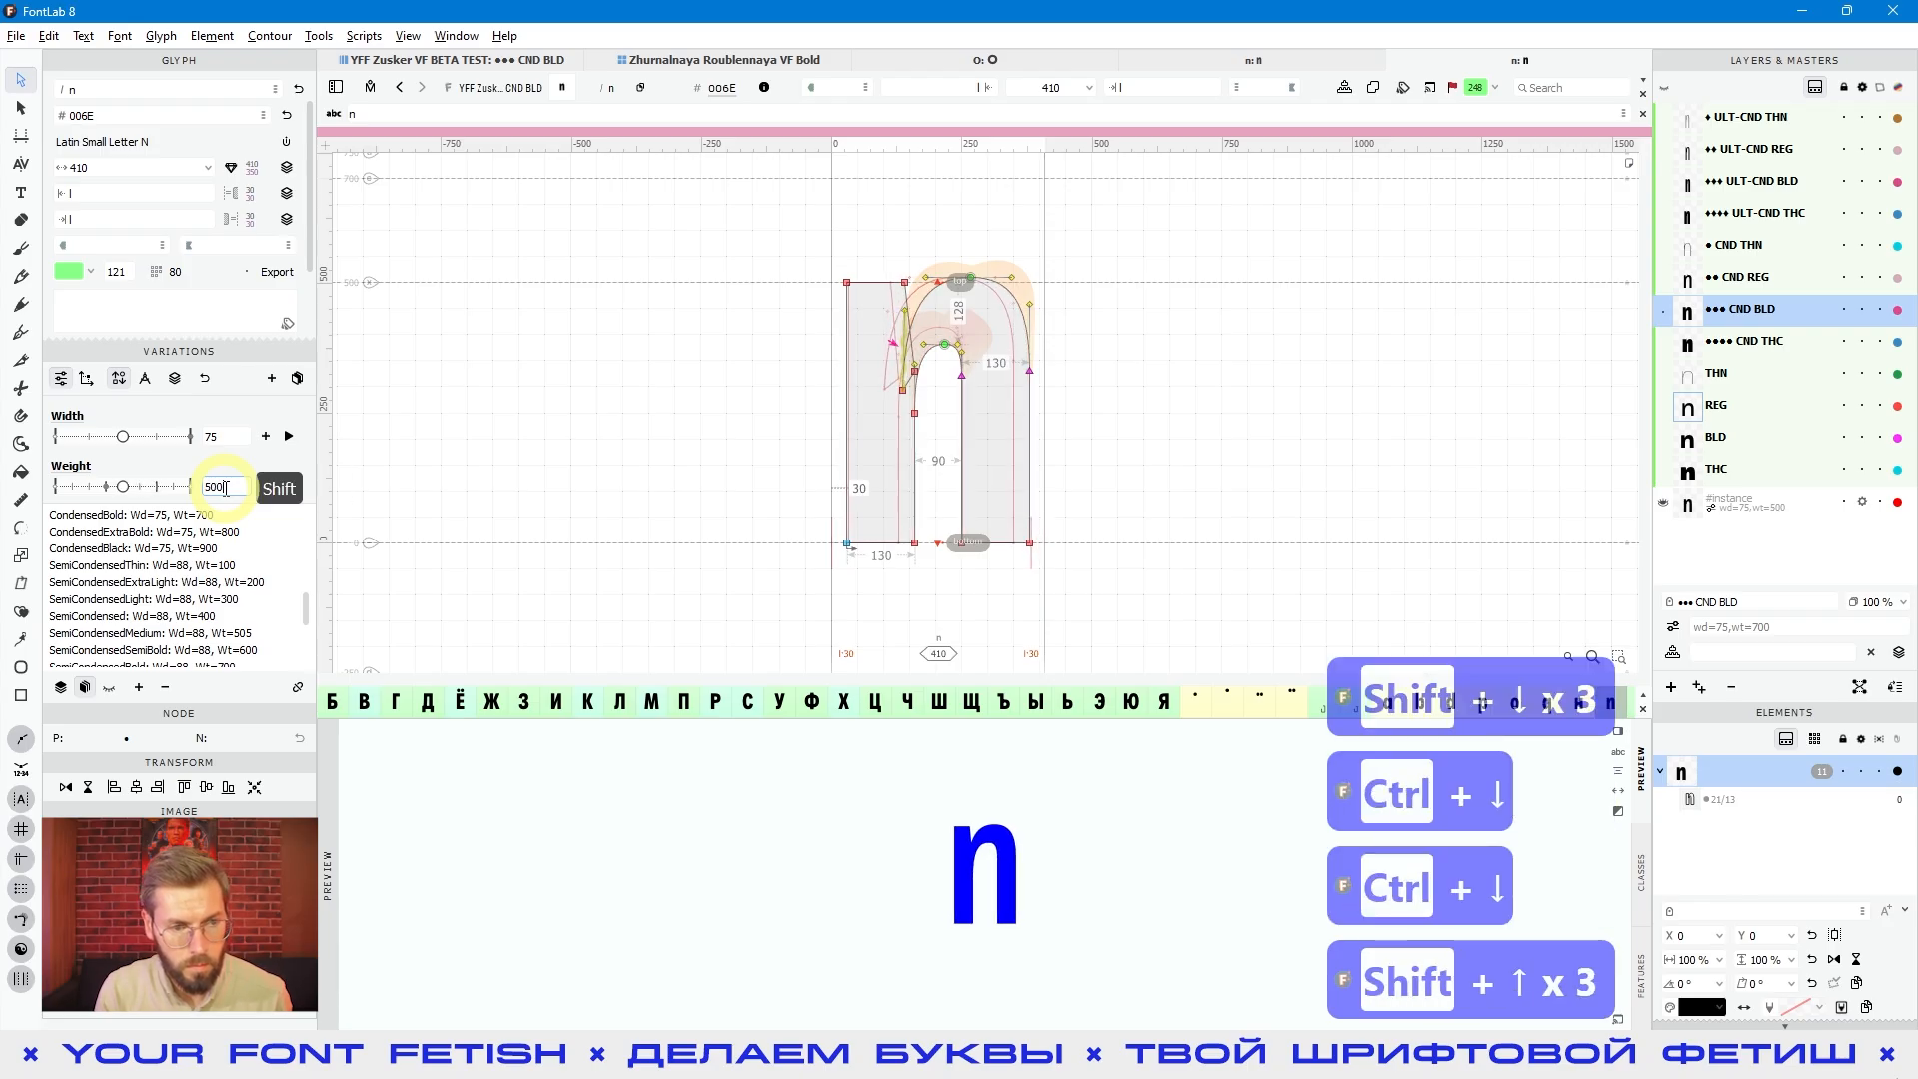
key("Up")
key("Up")
key("Up")
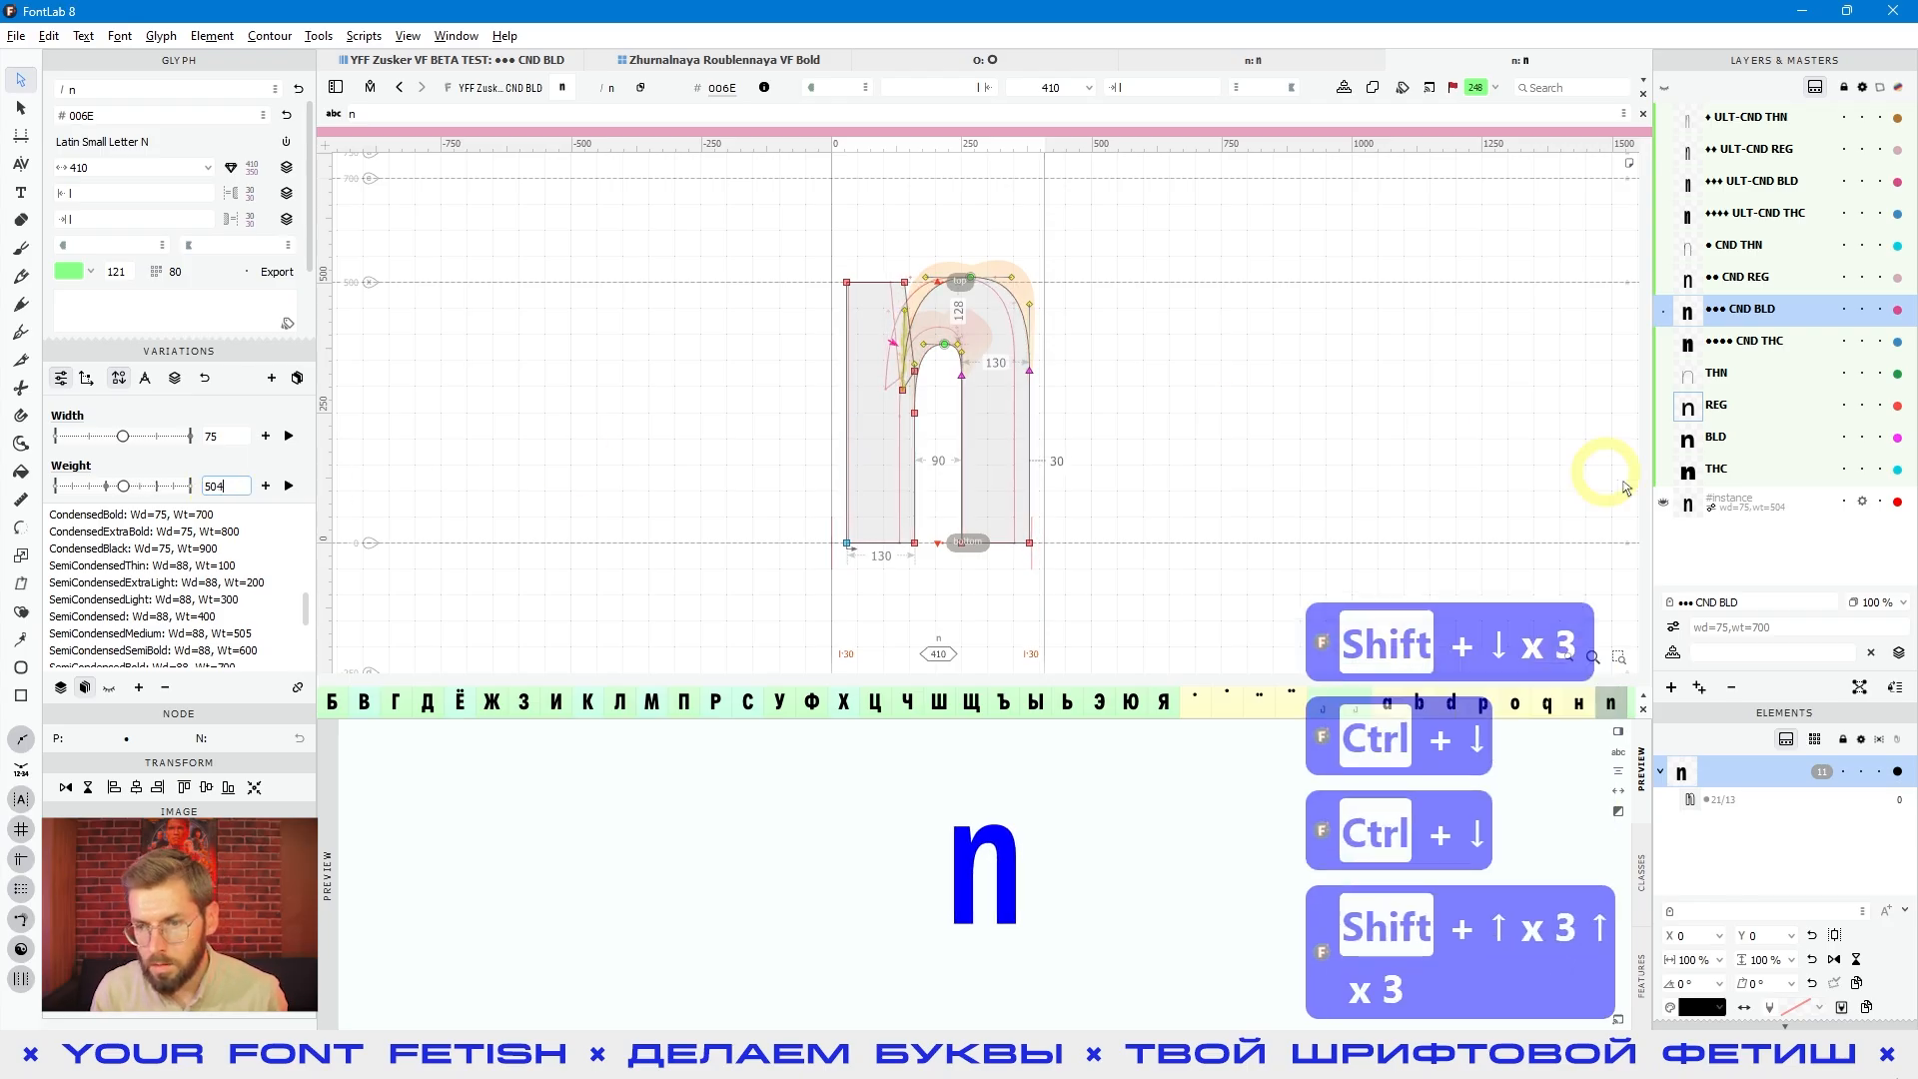
left_click(1731, 502)
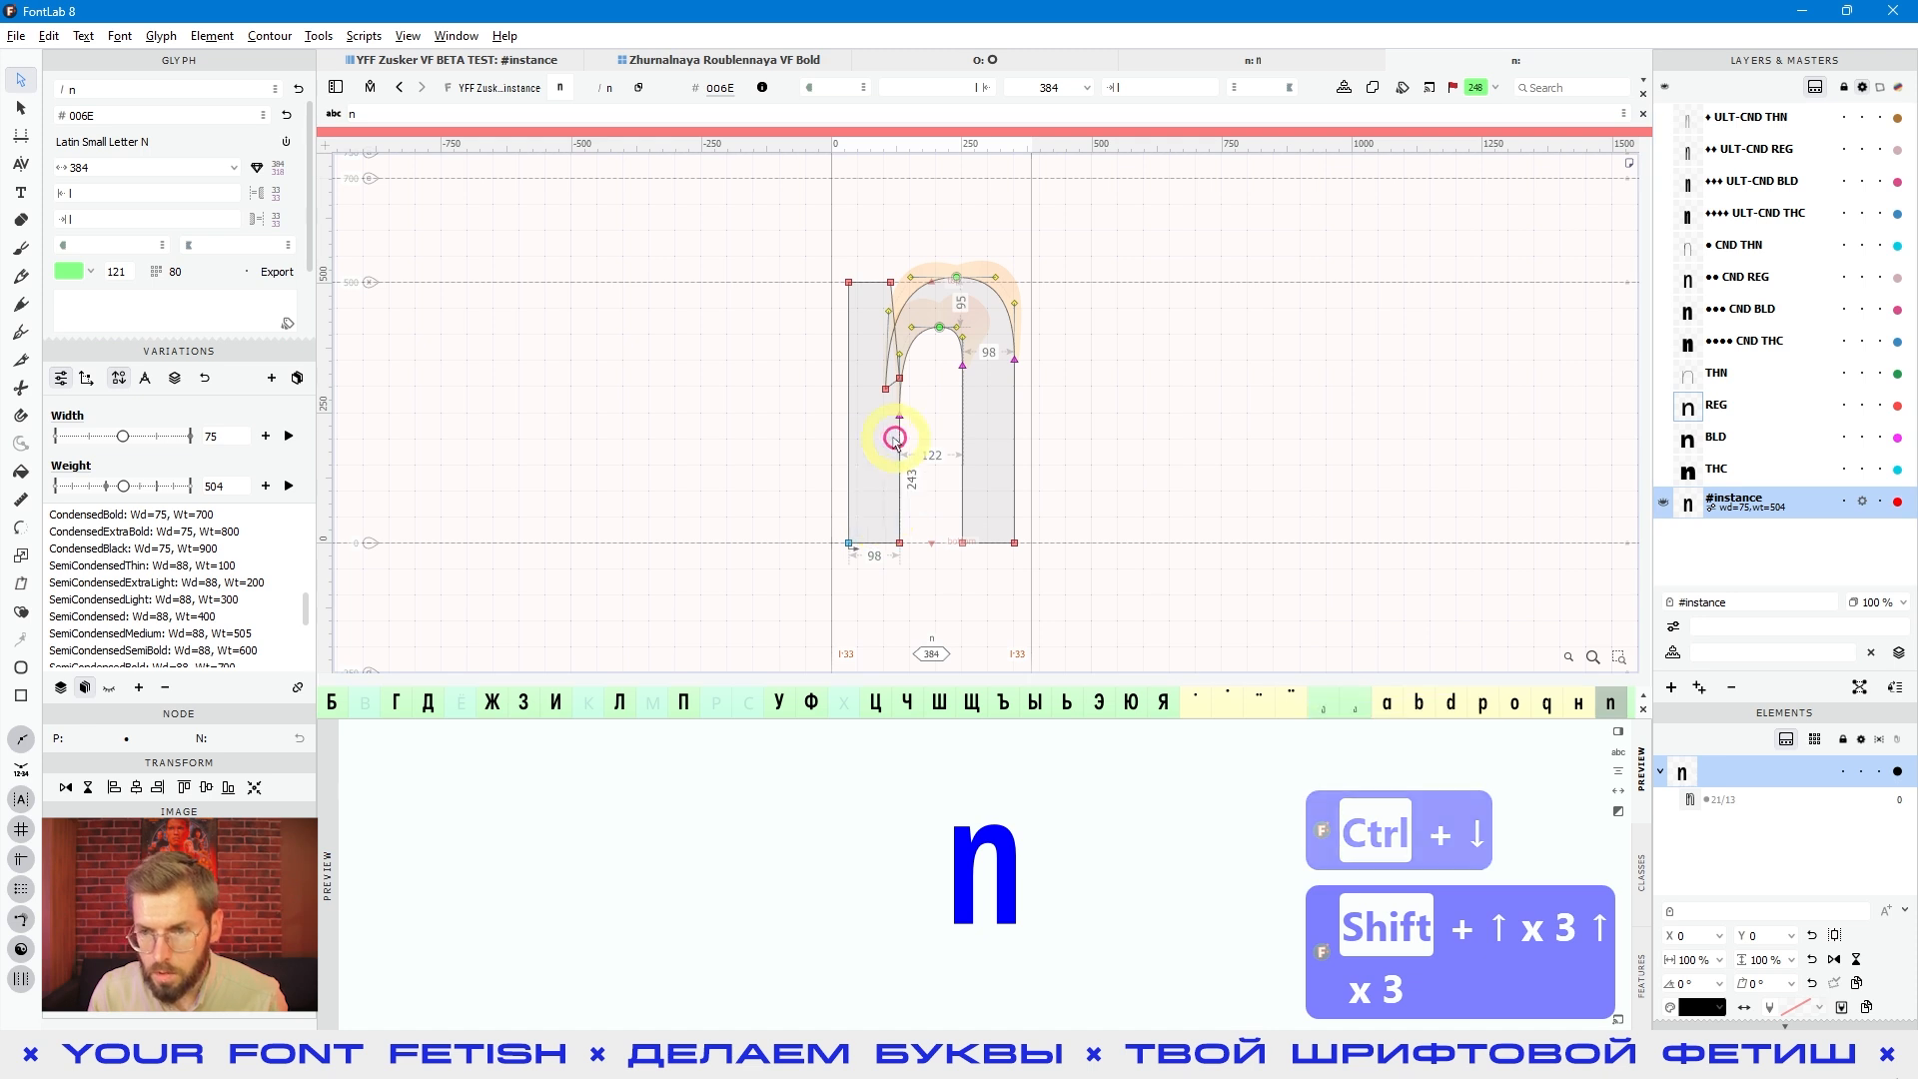
Reduce the instance's Width to 50 and examine the n's stem thickness at Weight 504 up close.
left_click(233, 437)
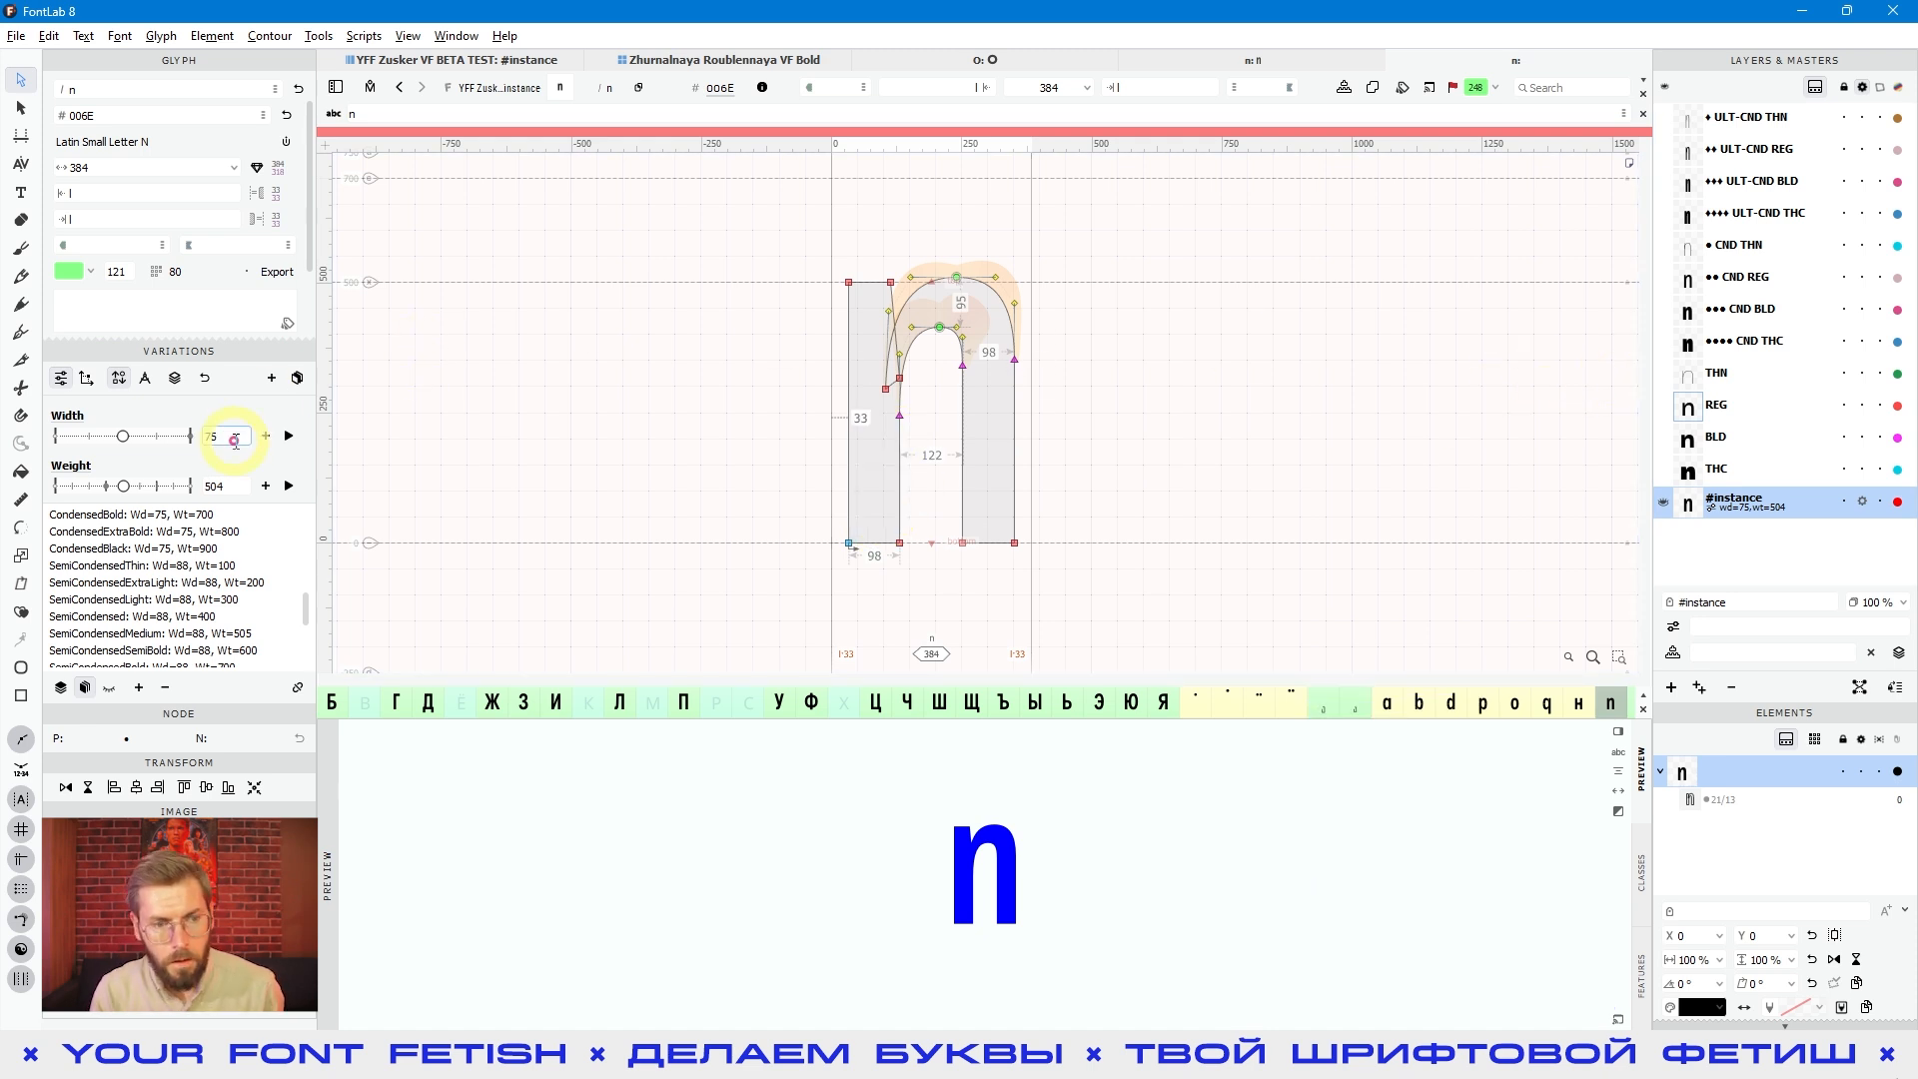
key("shift+Down")
key("shift+Down")
key("shift+Down")
key("shift+Down")
key("shift+Down")
key("shift+Down")
key("shift+Down")
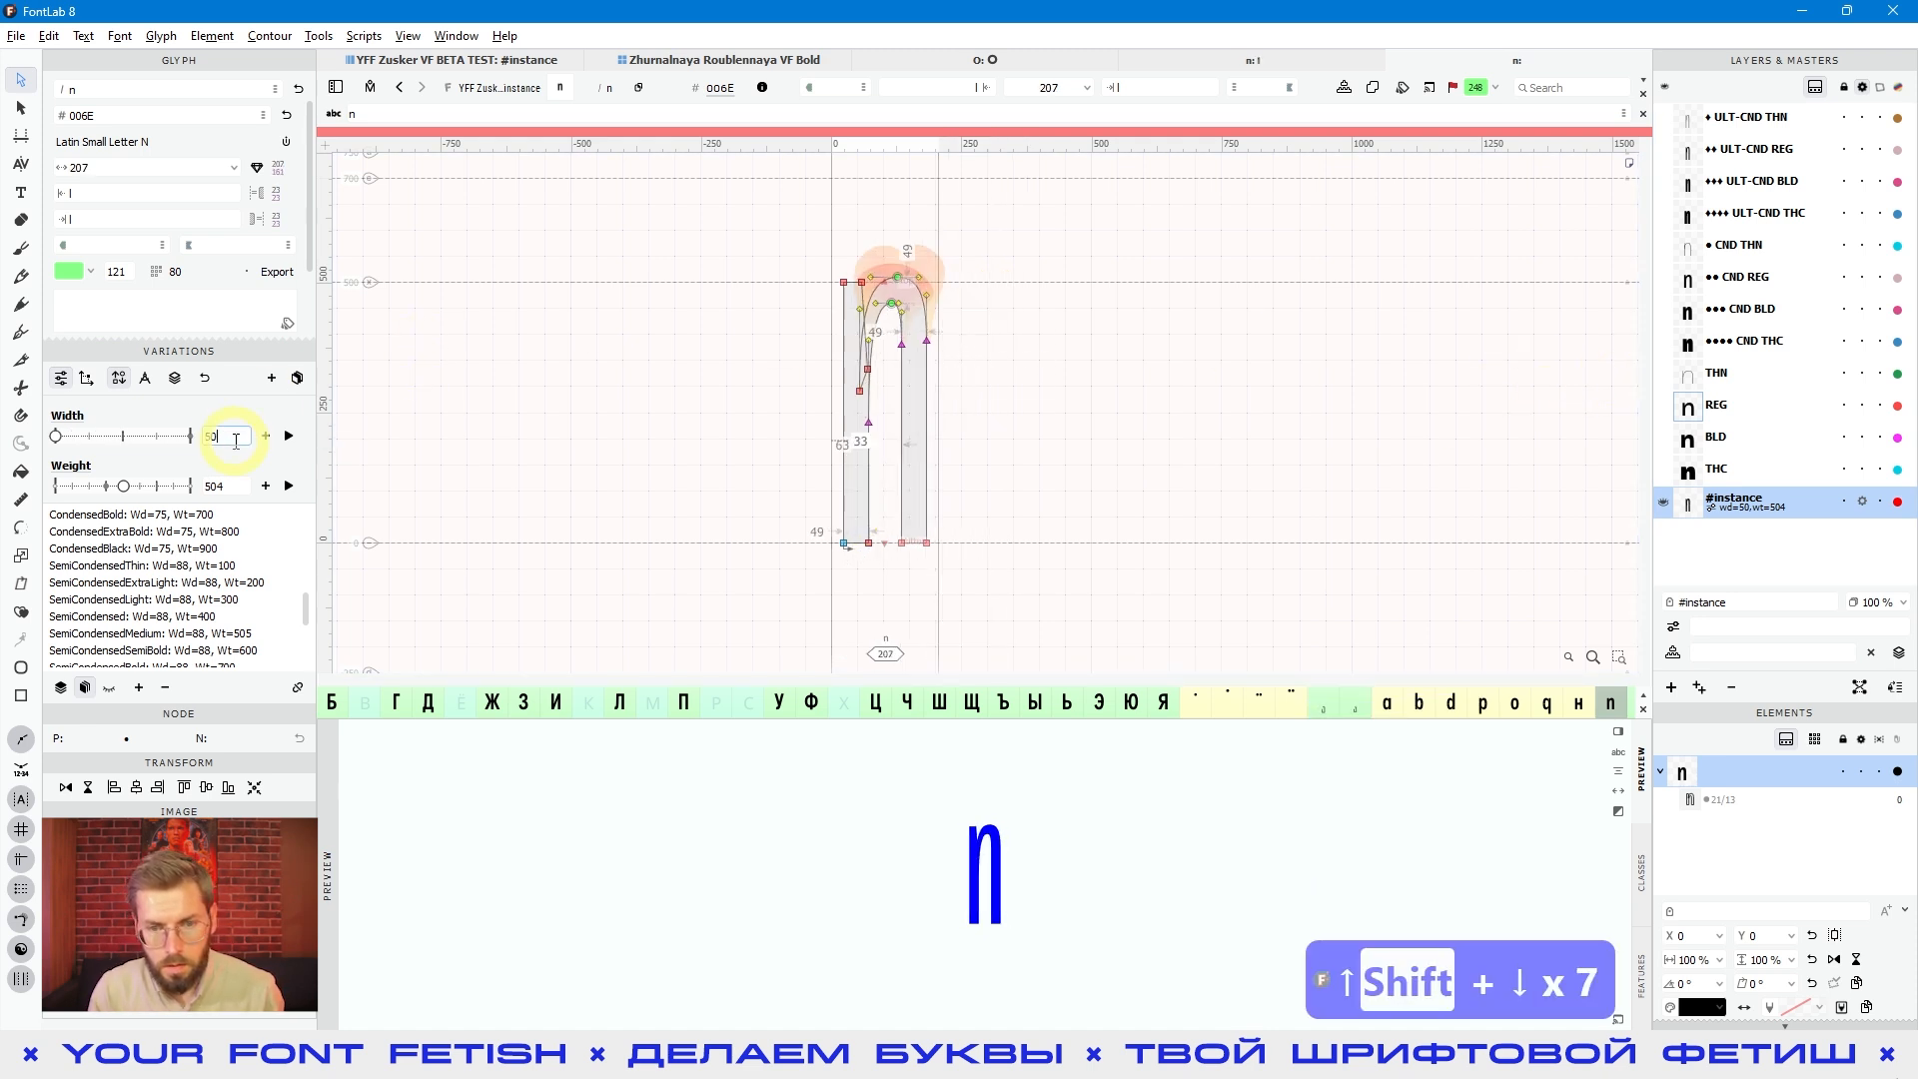
scroll(864, 530, "up", 1)
scroll(864, 531, "up", 2)
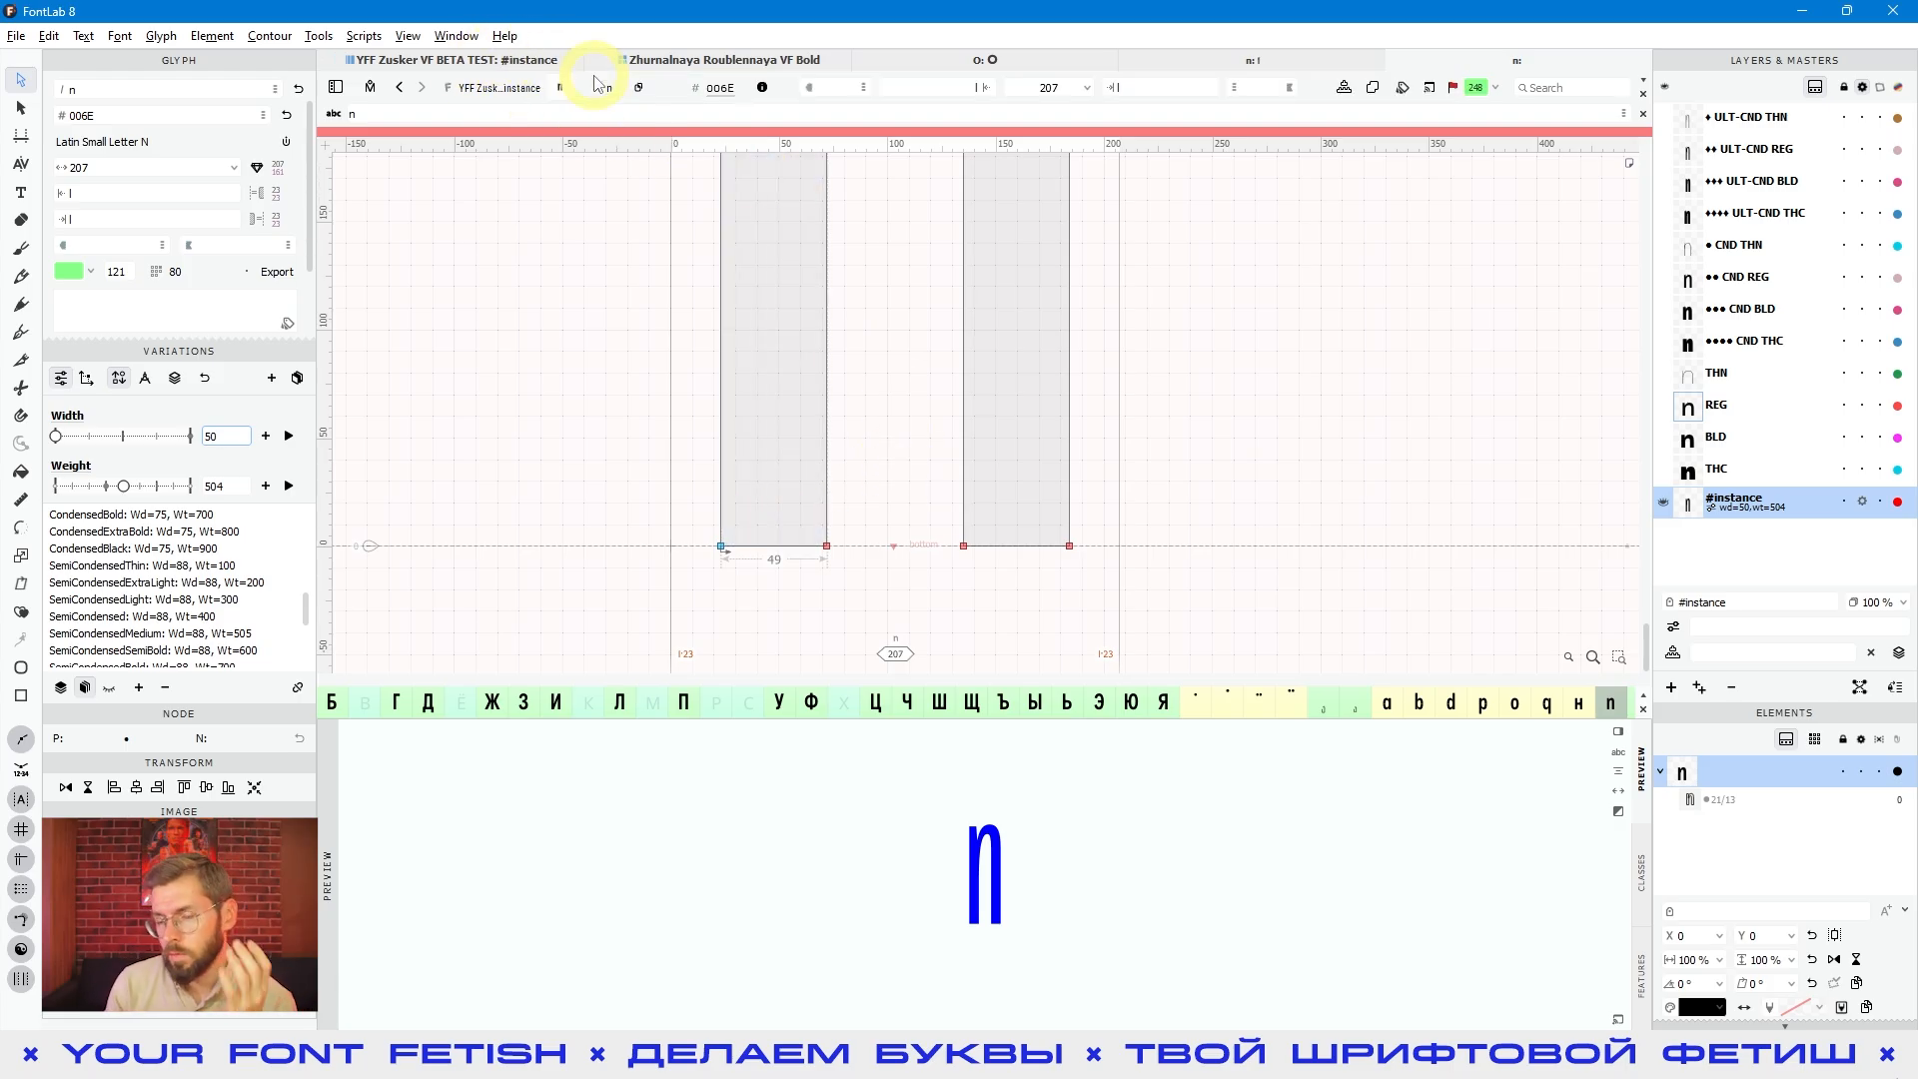
Return to the font window and reset the Weight axis's instance definitions in Font Info to the default list with Medium=500.
left_click(448, 86)
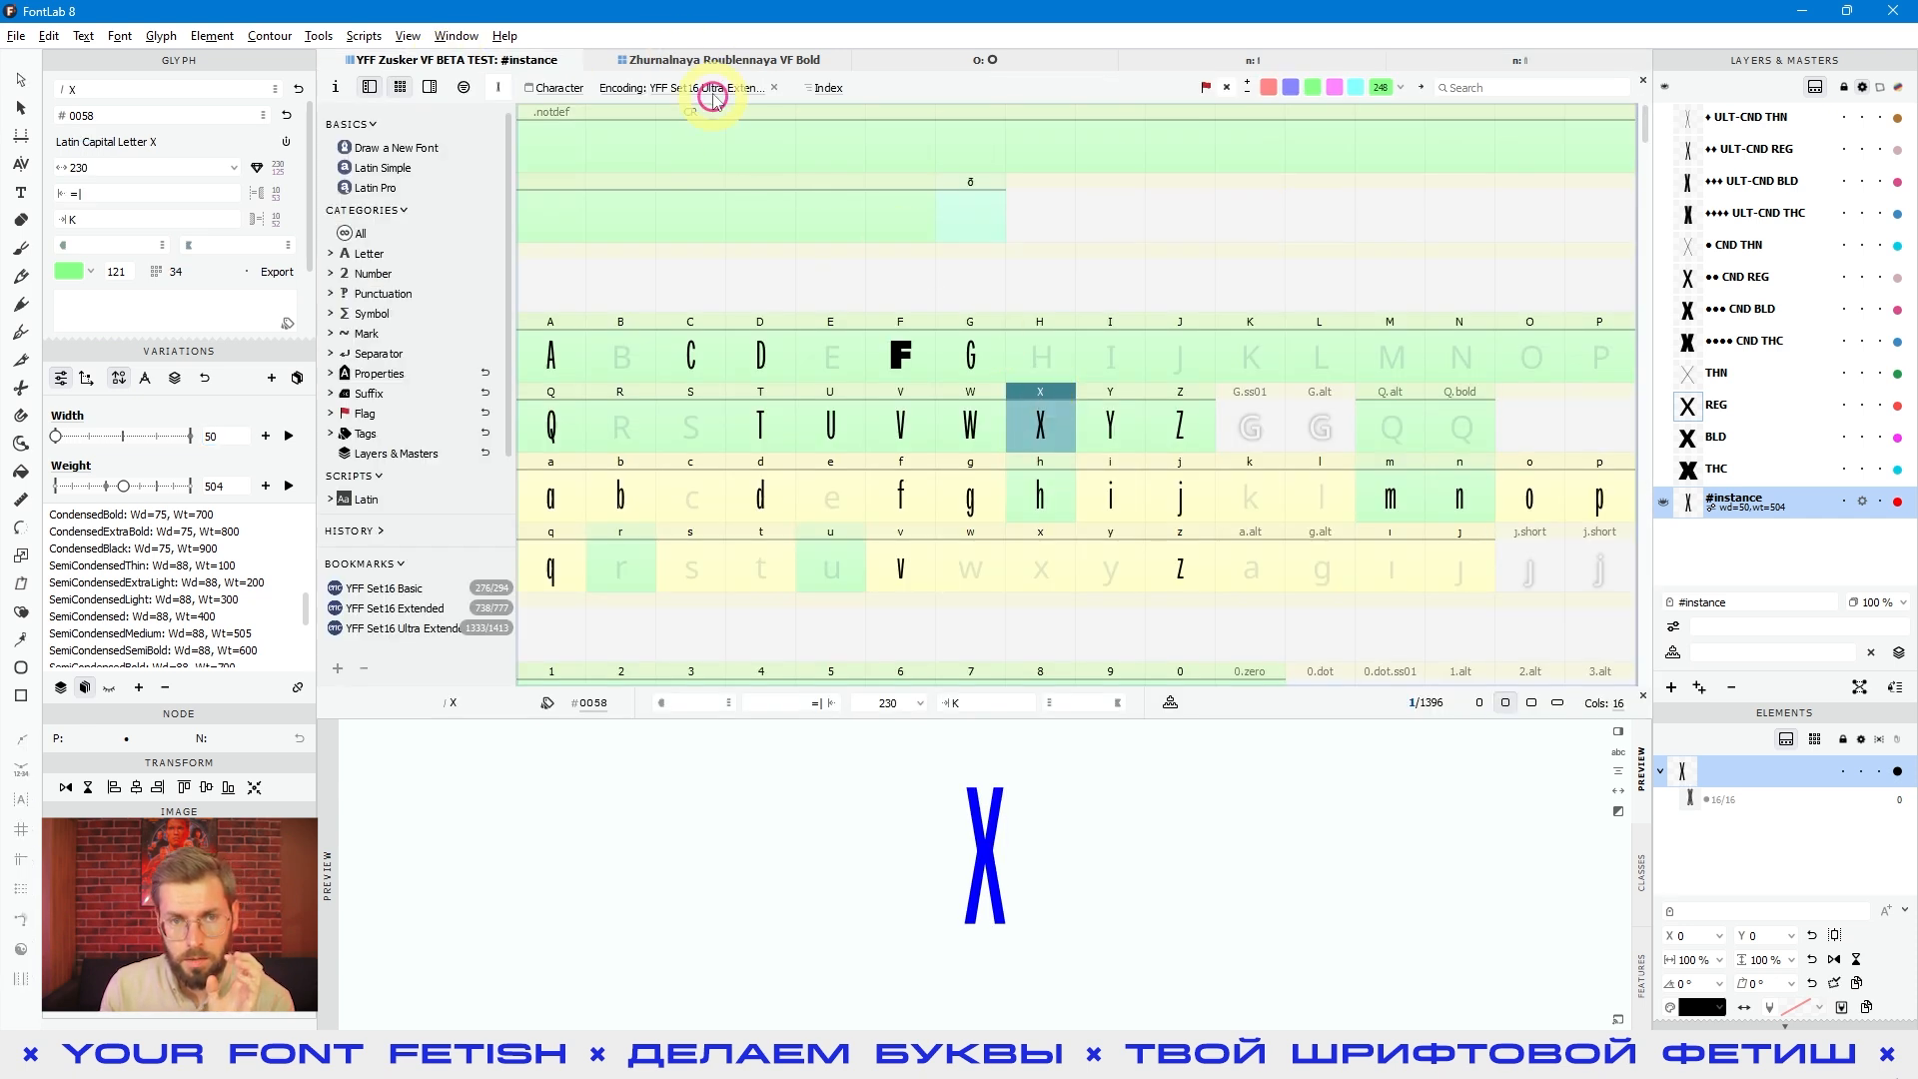
left_click(870, 408)
key("ctrl+alt+f")
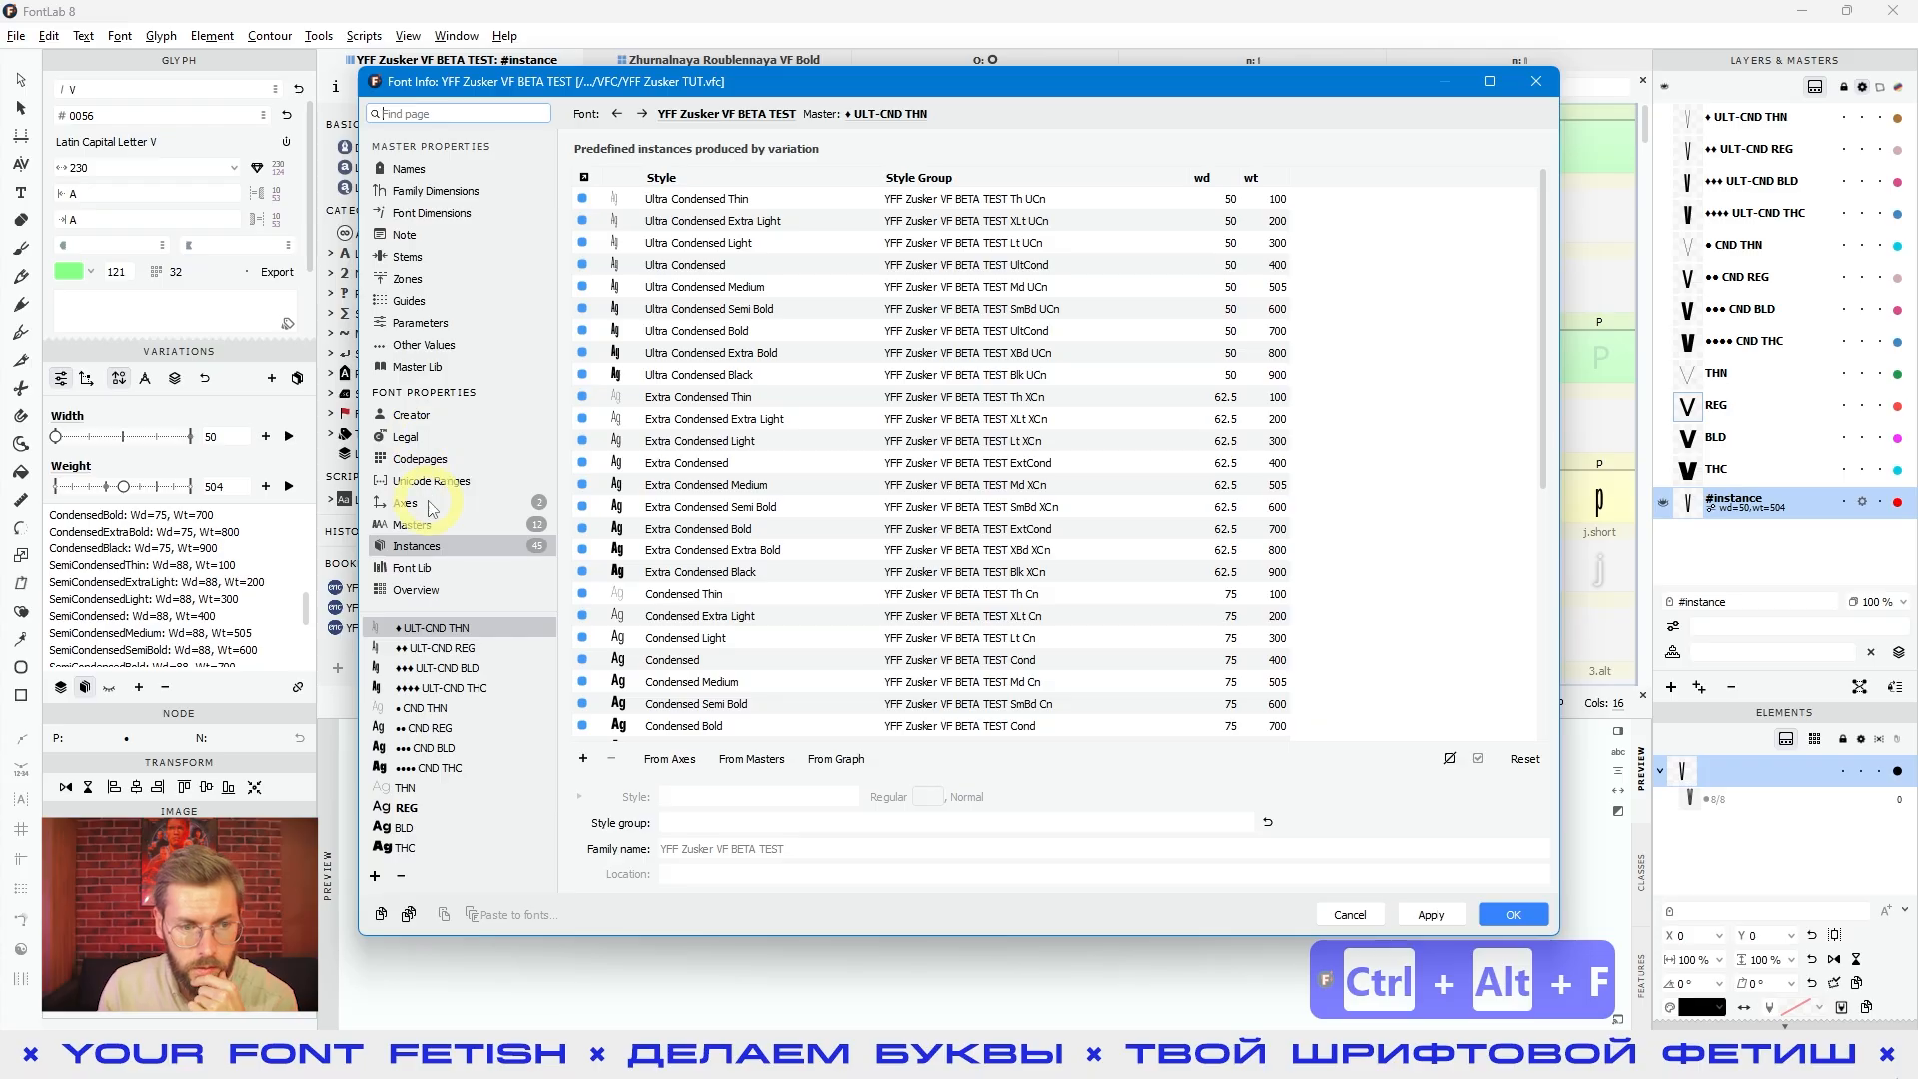
left_click(431, 508)
left_click(842, 338)
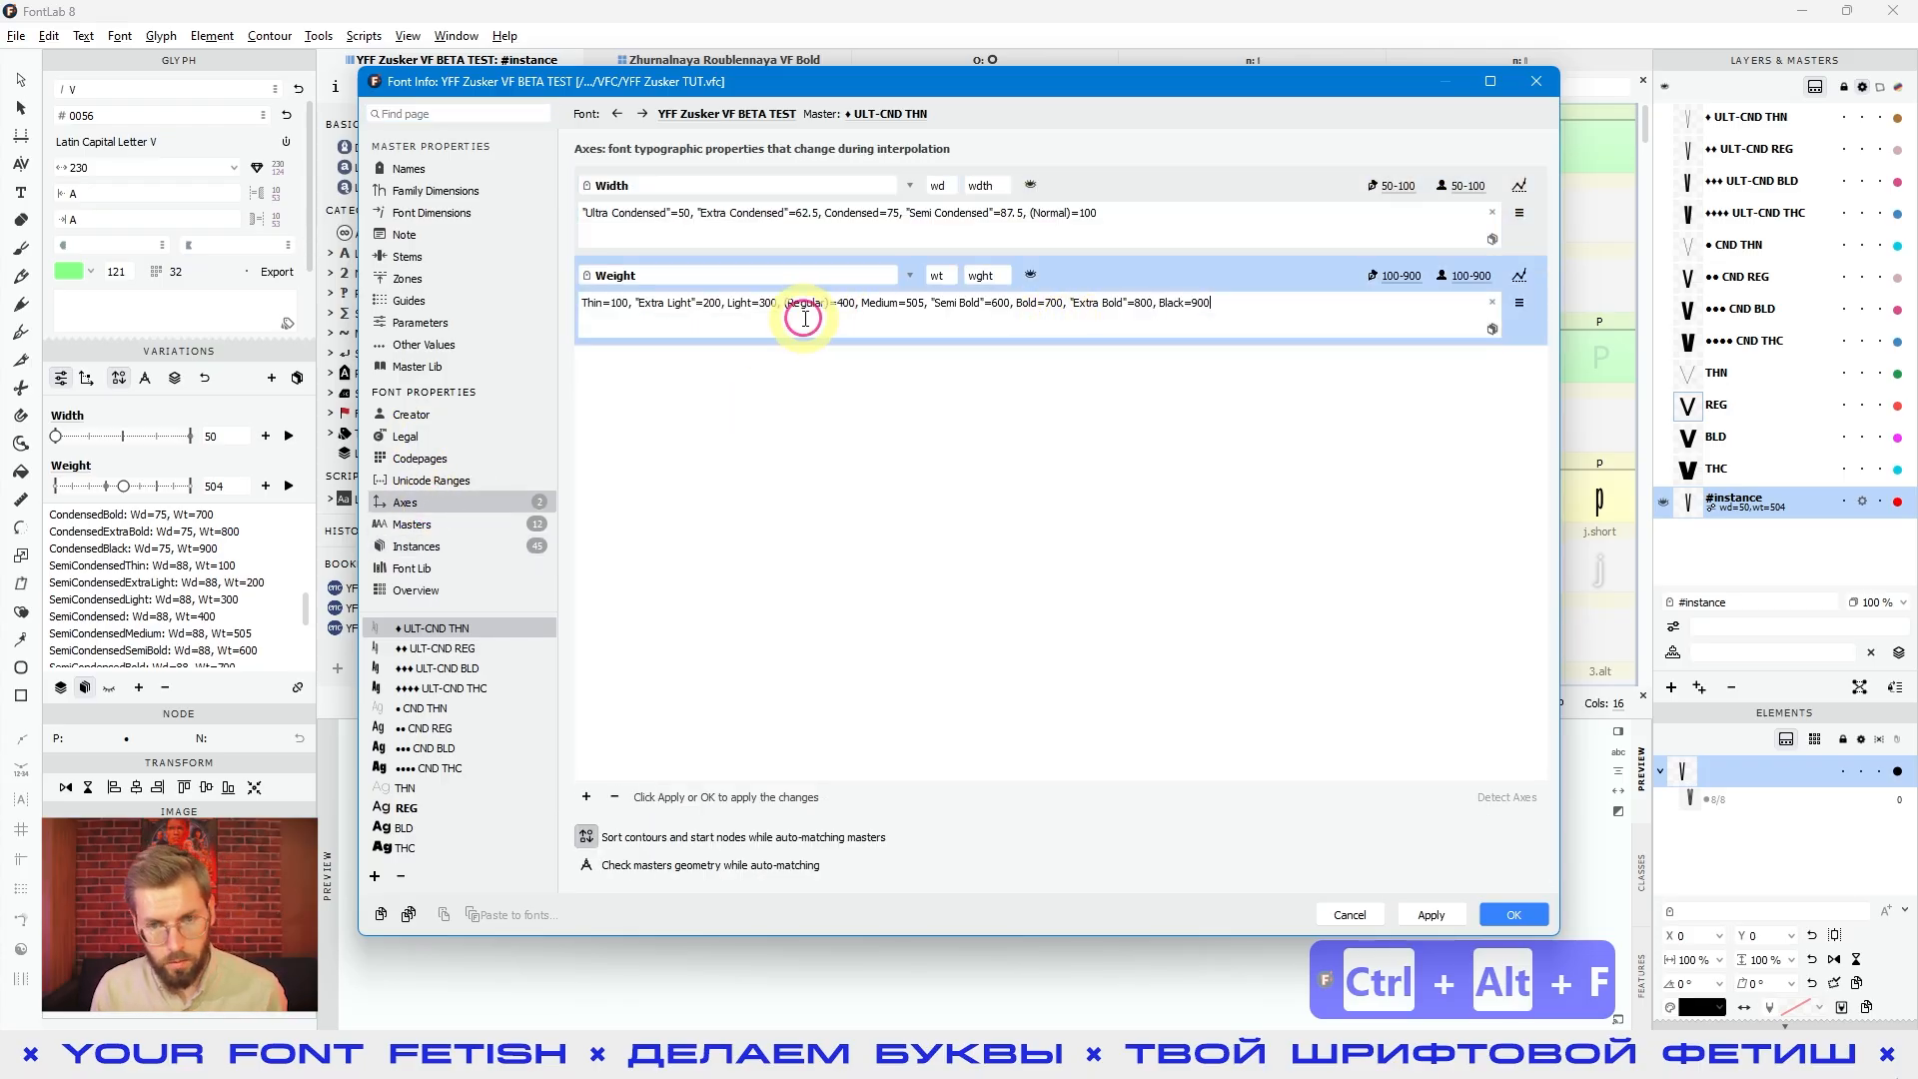
key("ctrl+a")
key("Delete")
left_click(910, 275)
left_click(944, 304)
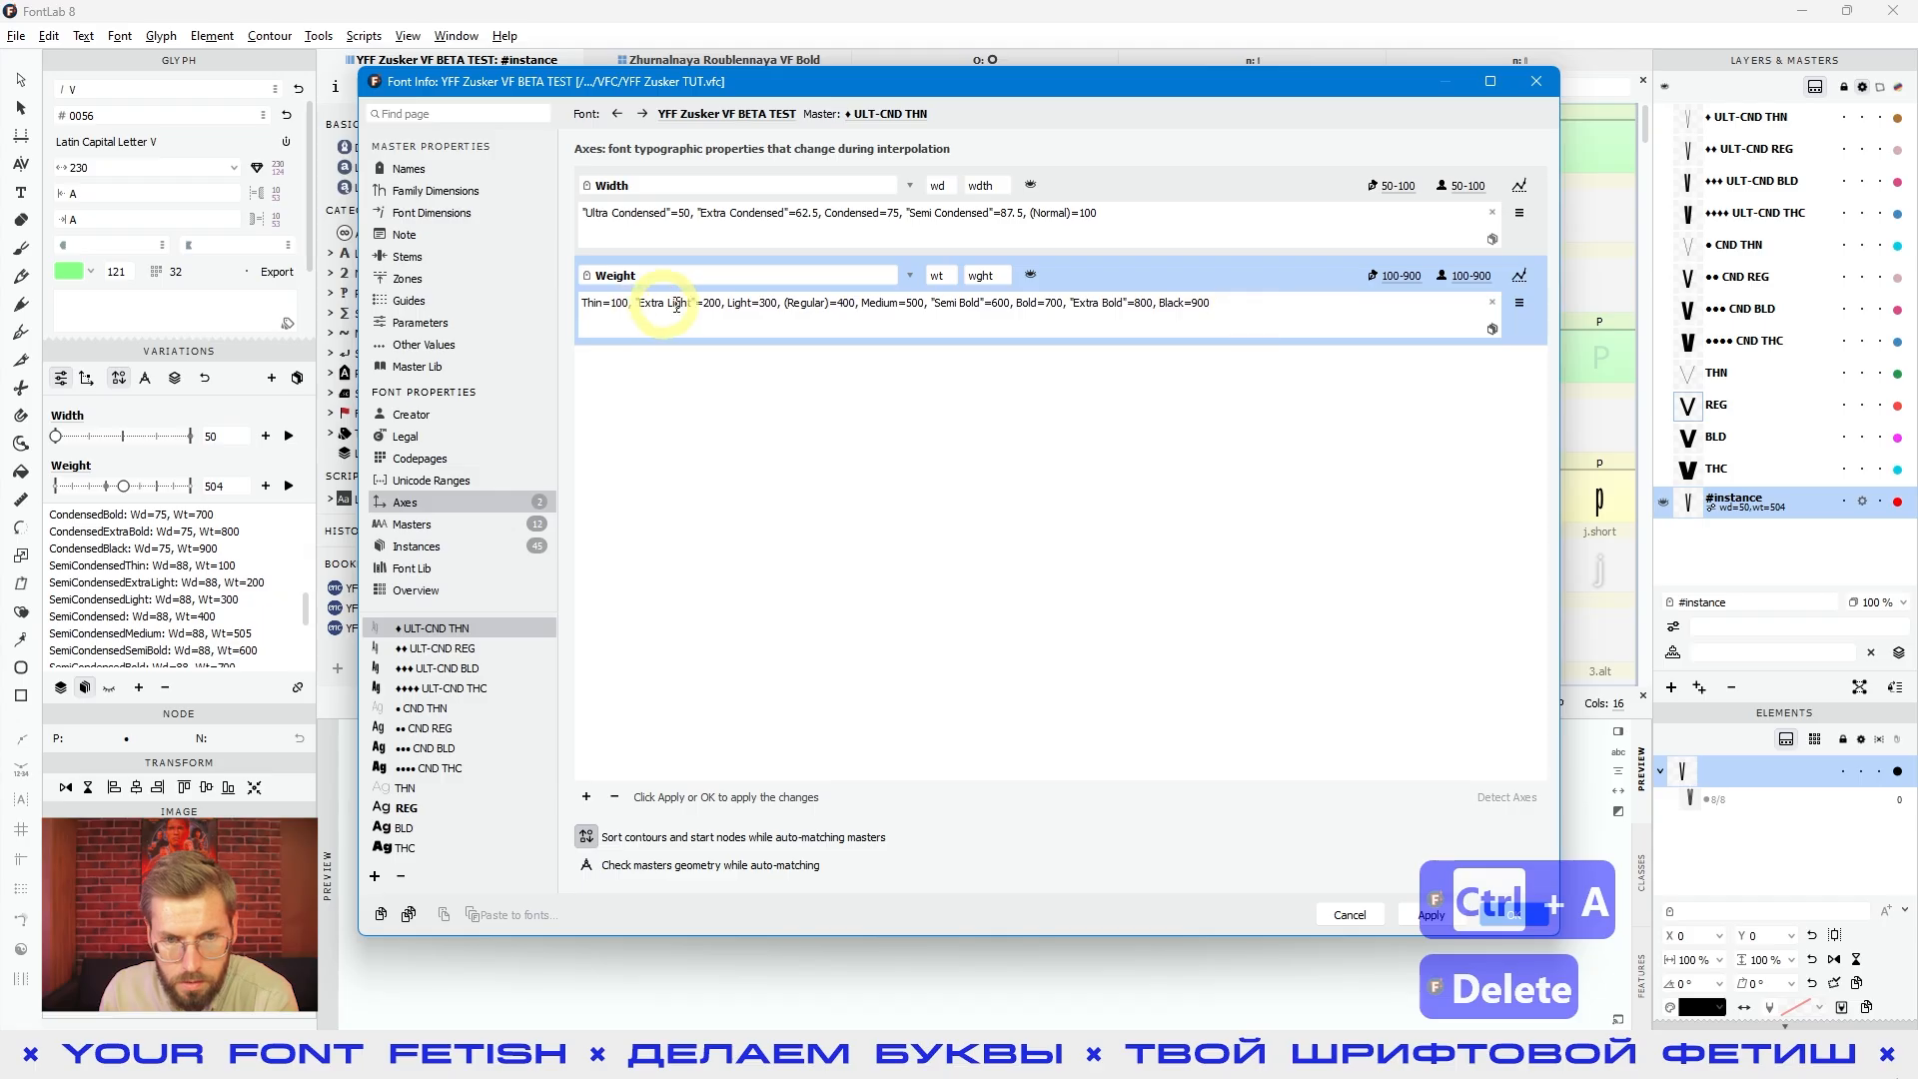
Inspect the Weight axis graph, and remove and re-add the Weight axis to clear its old mapping.
left_click(1519, 274)
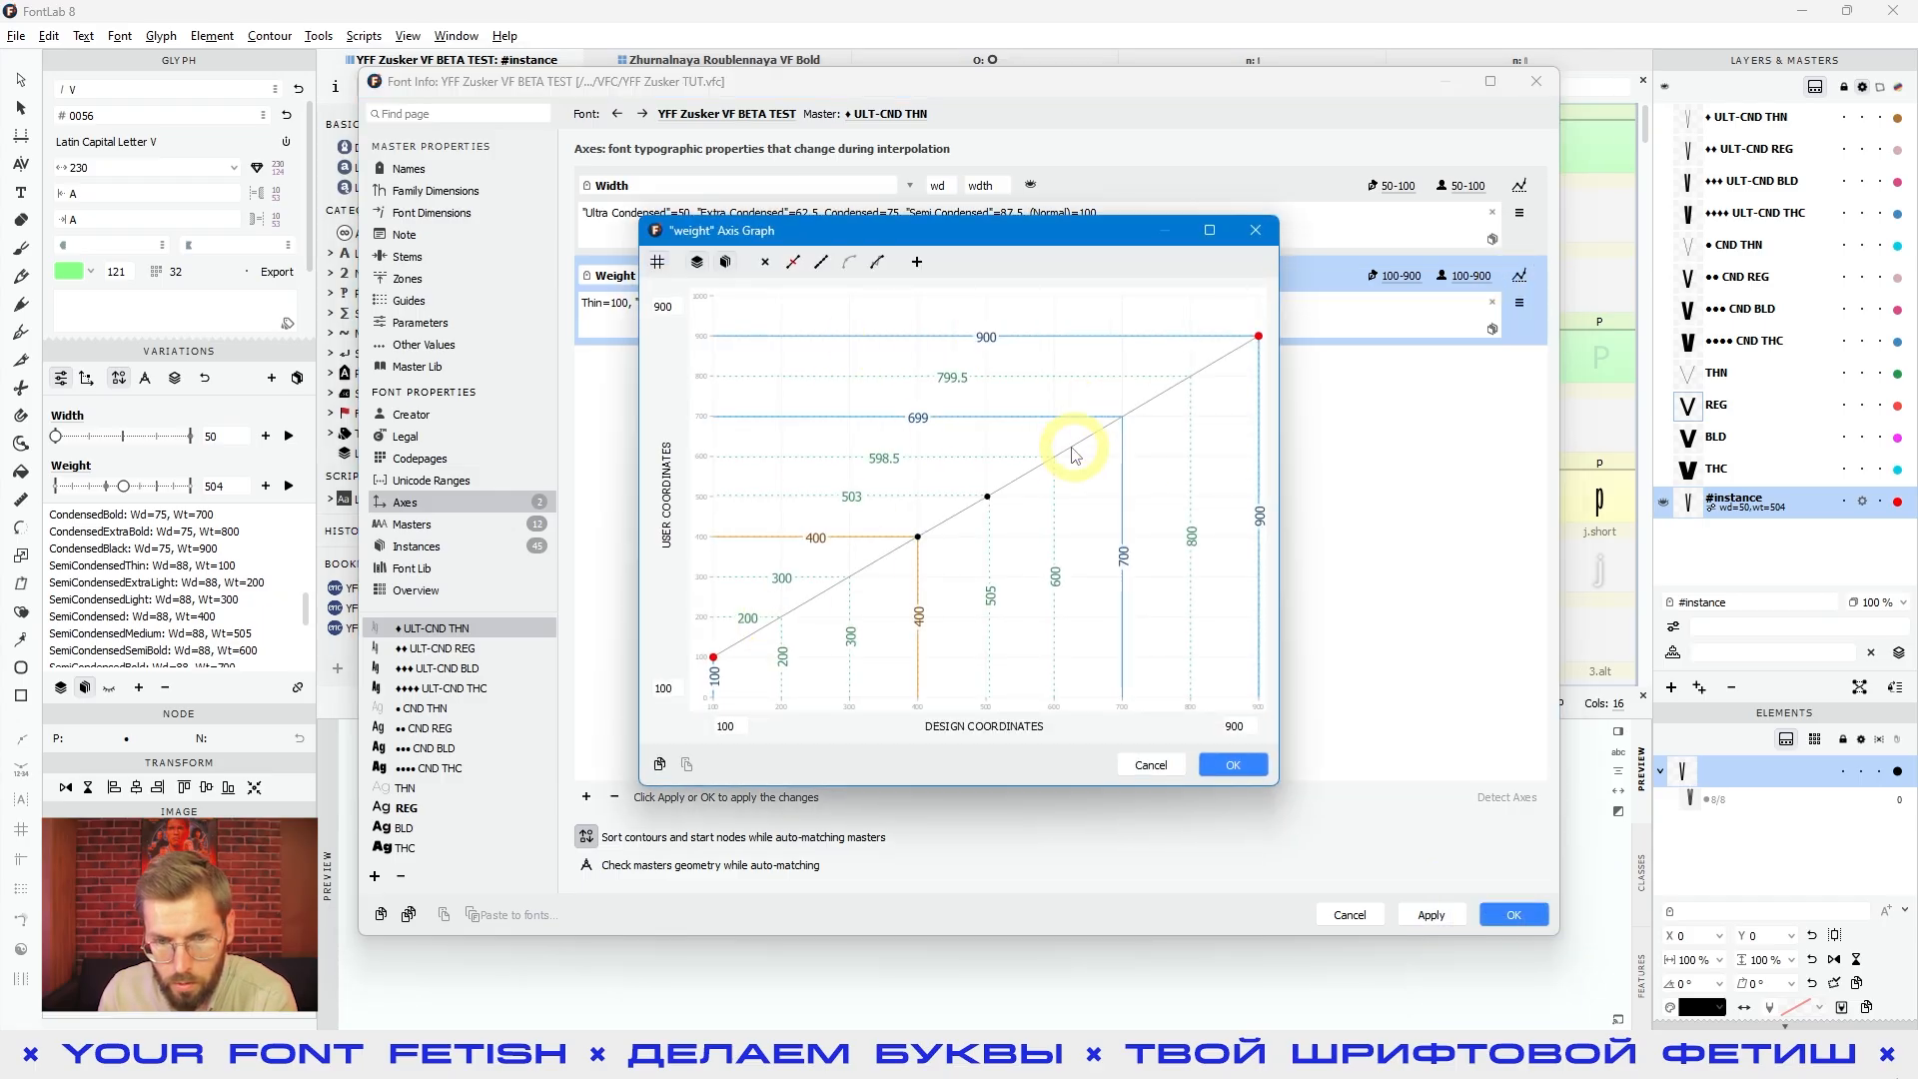
left_click(1151, 764)
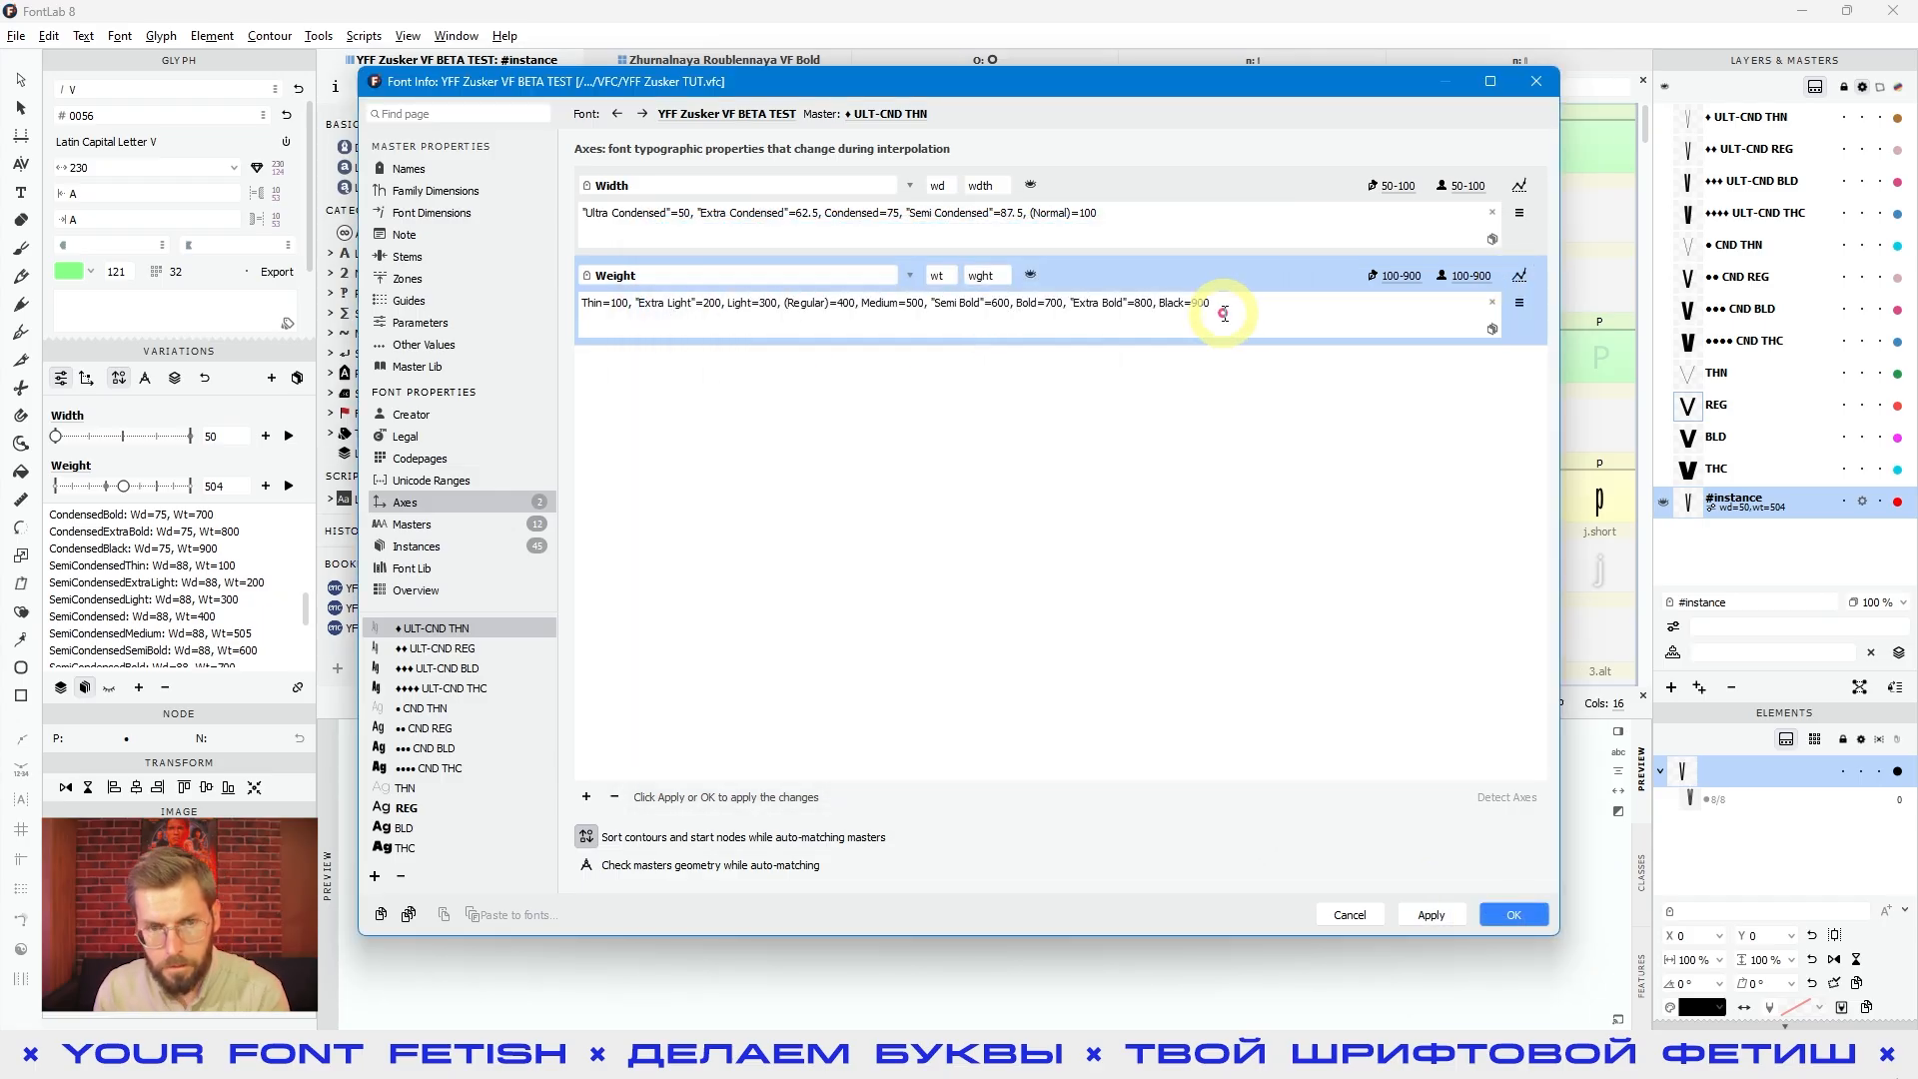
left_click(614, 797)
left_click(587, 797)
left_click(614, 826)
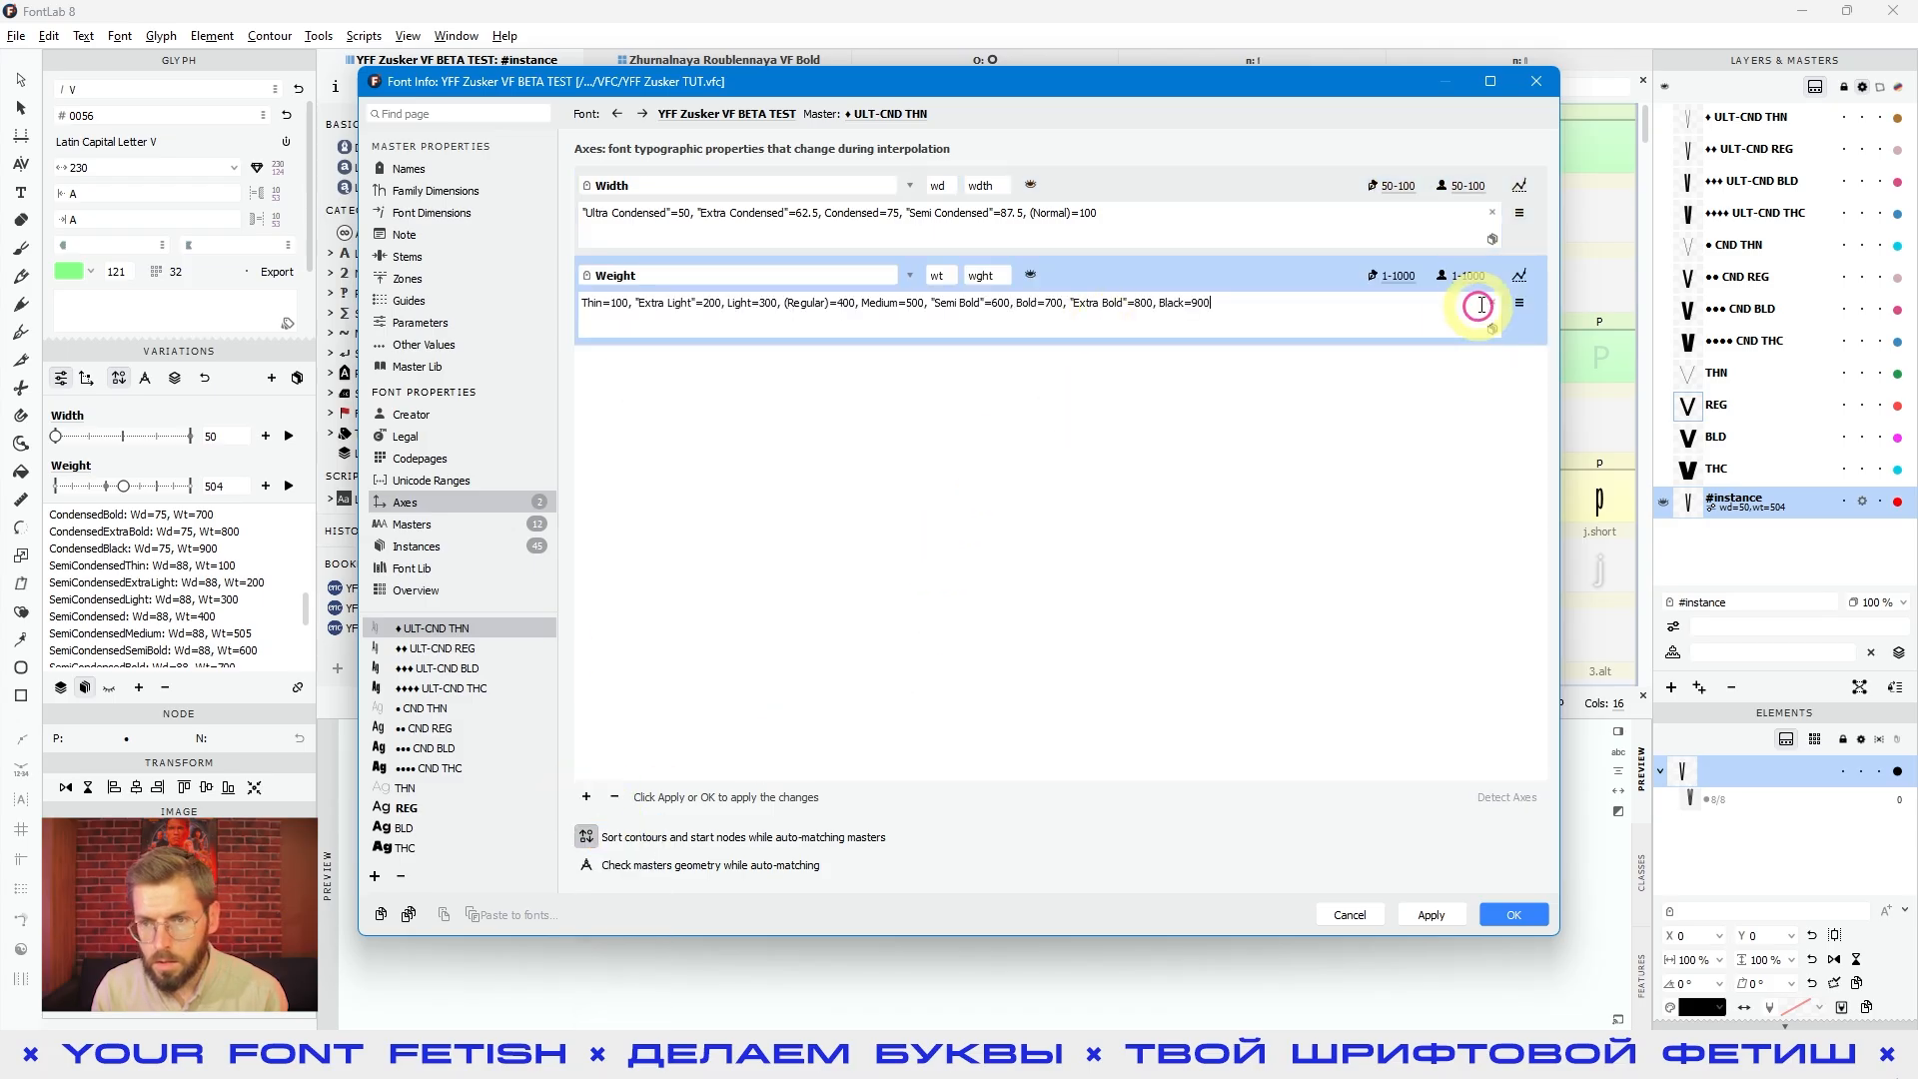
left_click(1519, 275)
left_click(1151, 764)
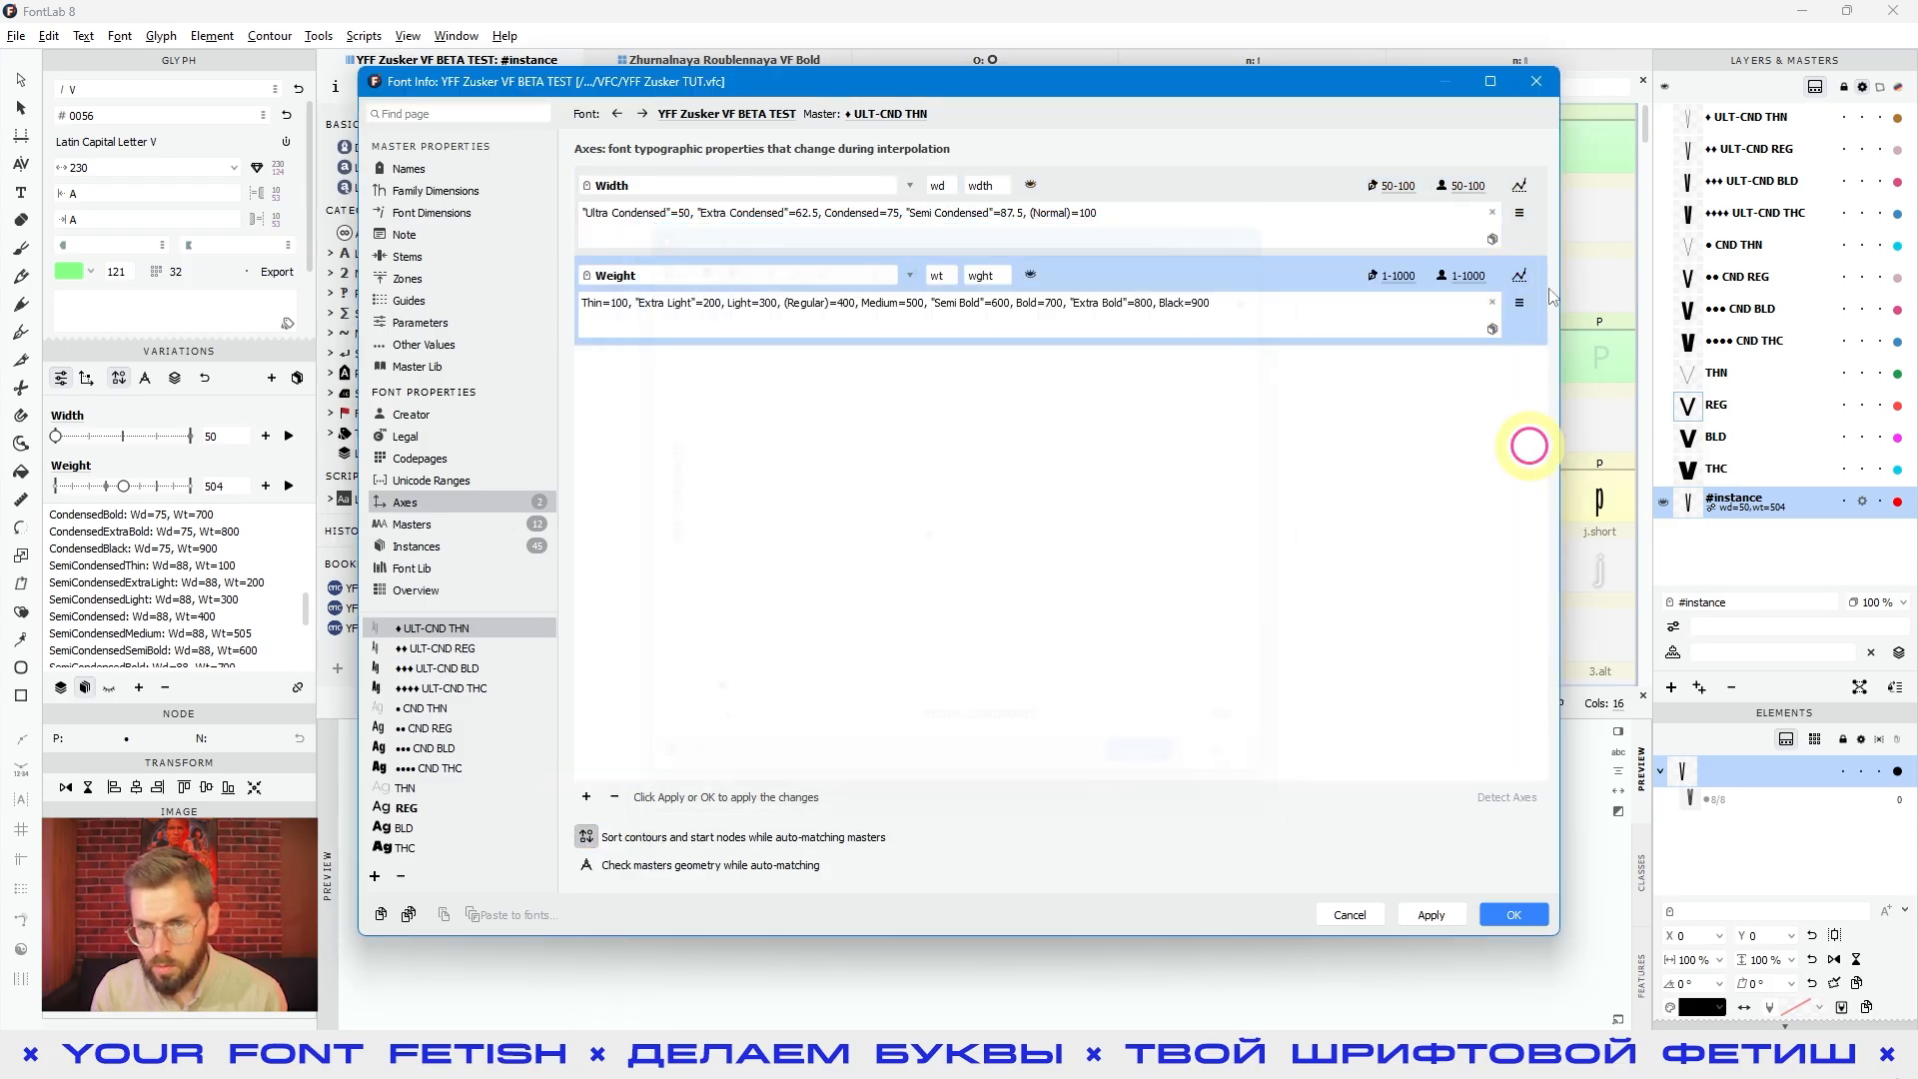
Set the Weight axis graph's design coordinates range to 100–900.
left_click(1520, 275)
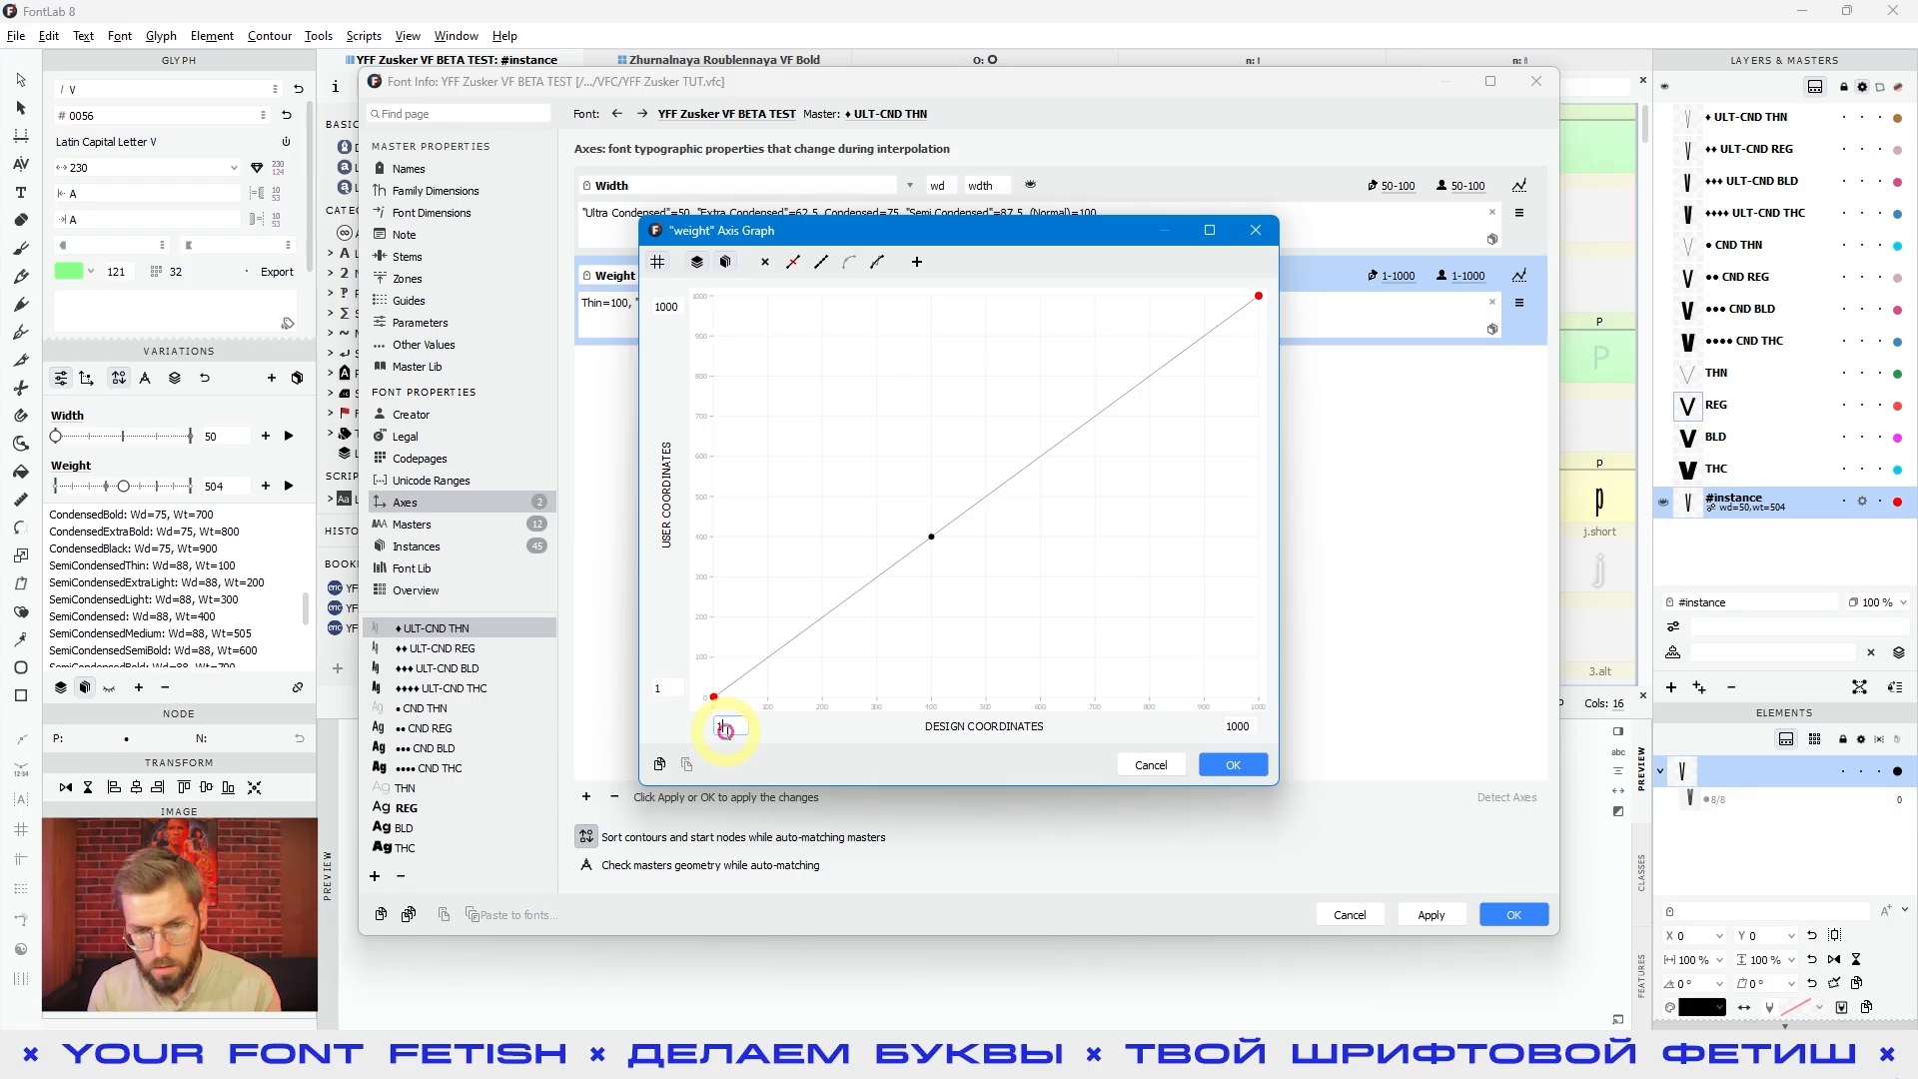
type("00")
left_click(1237, 730)
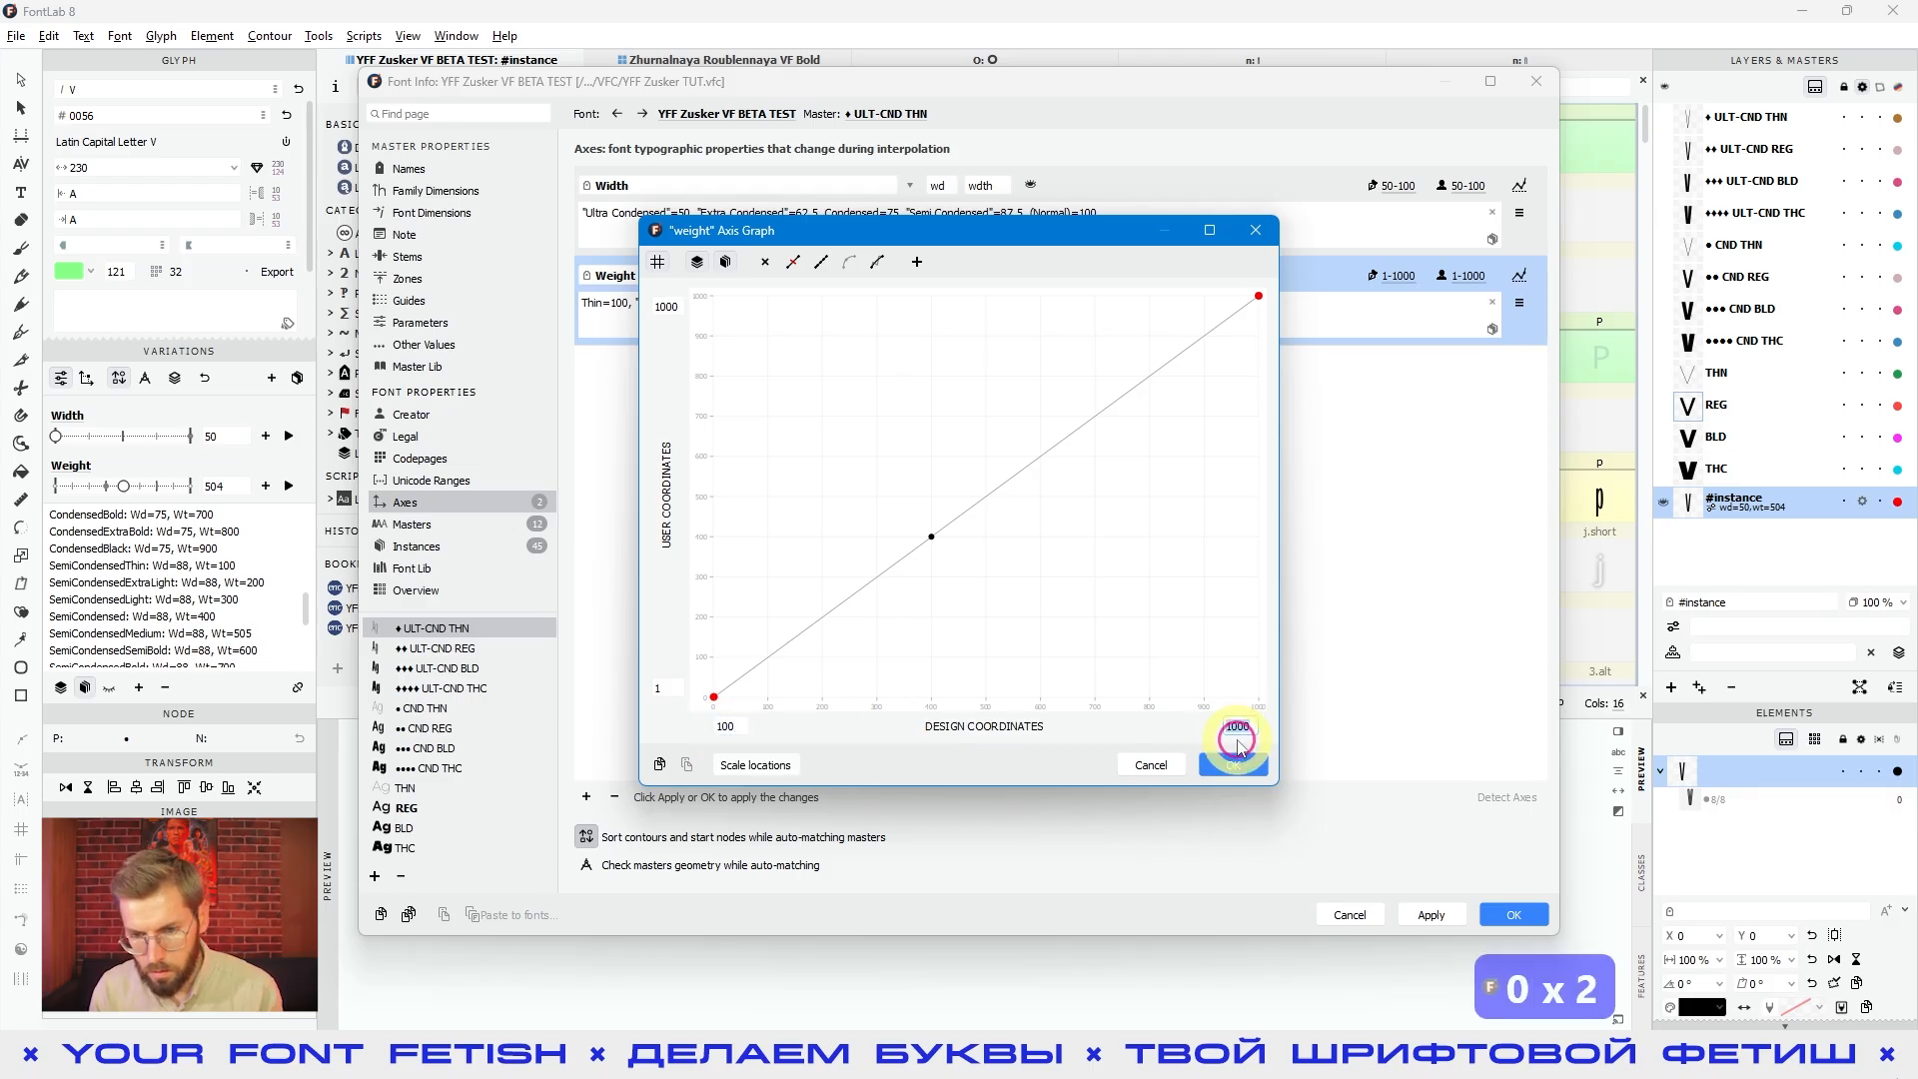
key("BackSpace")
key("BackSpace")
type("9")
Enter 100–900 as the Weight graph's user coordinates range and accept the graph, keeping the existing master and instance locations.
left_click(663, 687)
type("00")
left_click(664, 307)
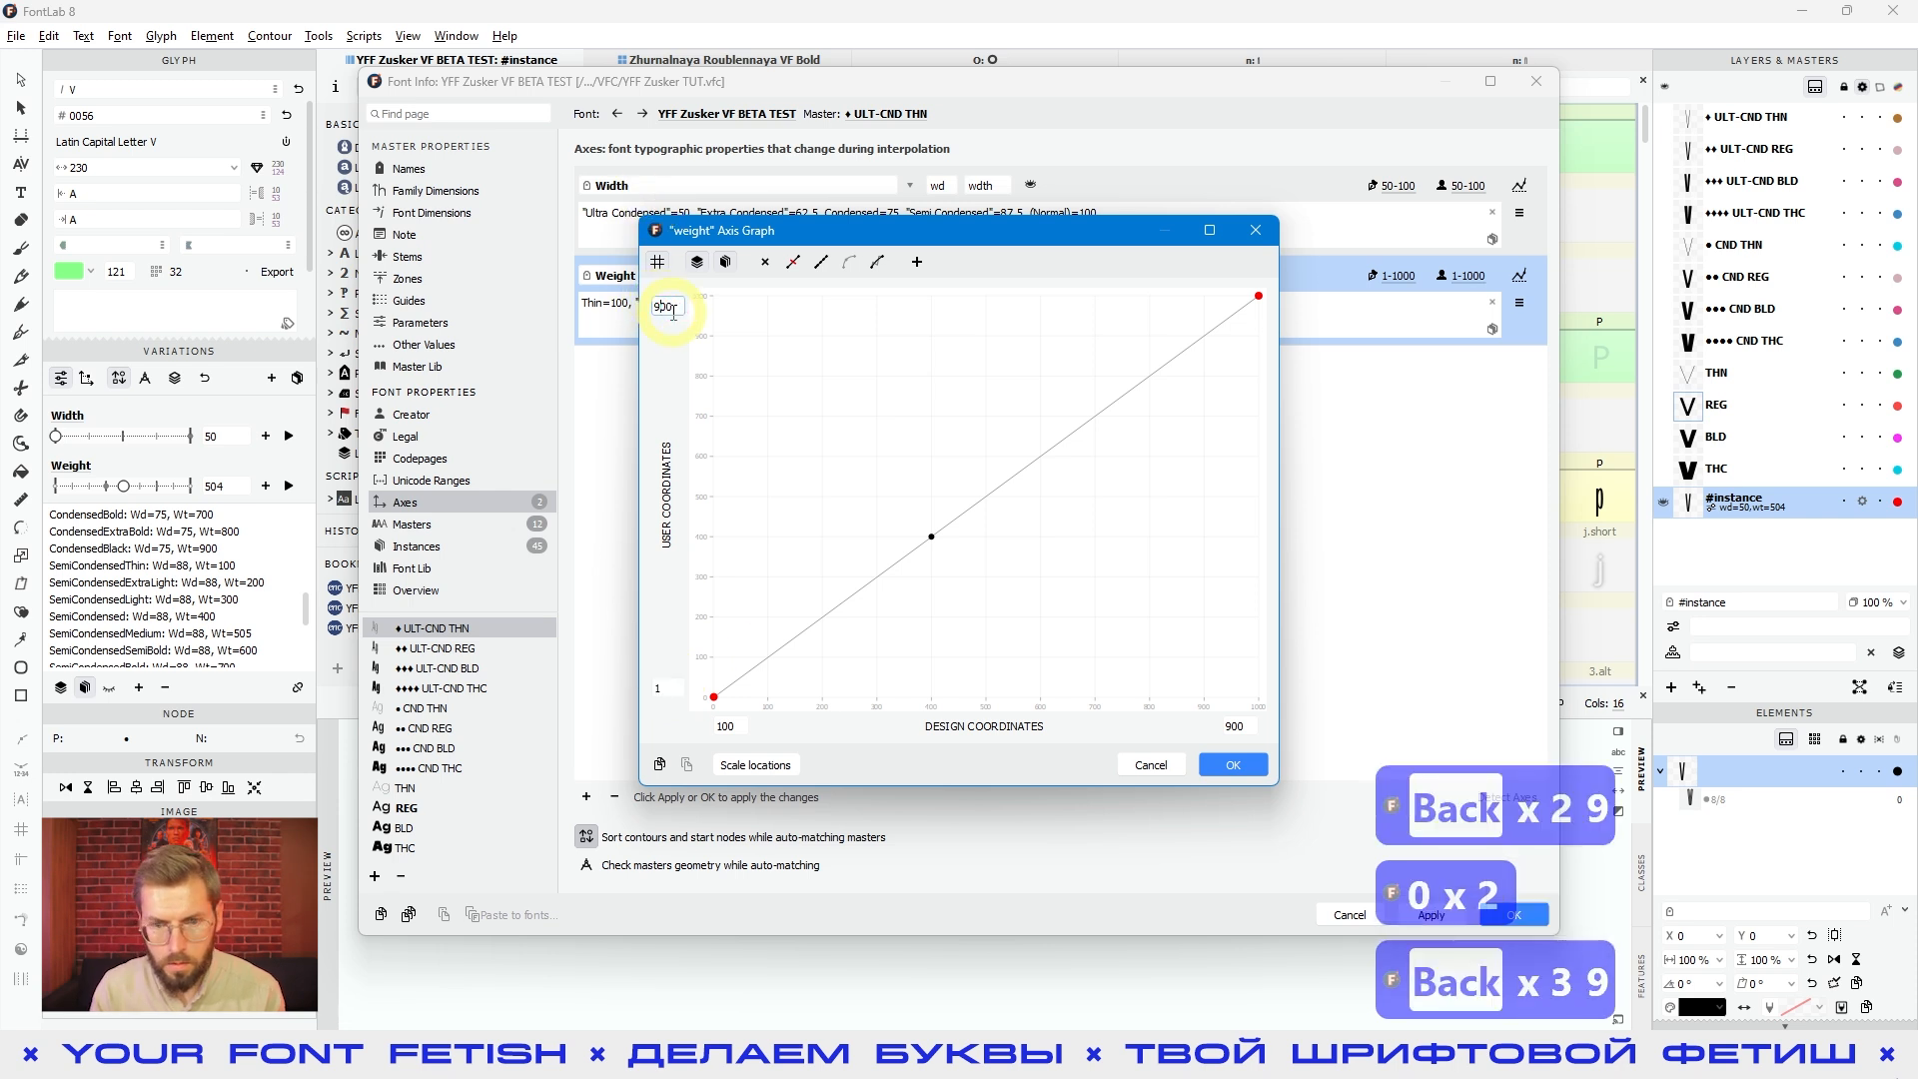
left_click(1232, 764)
left_click(1171, 603)
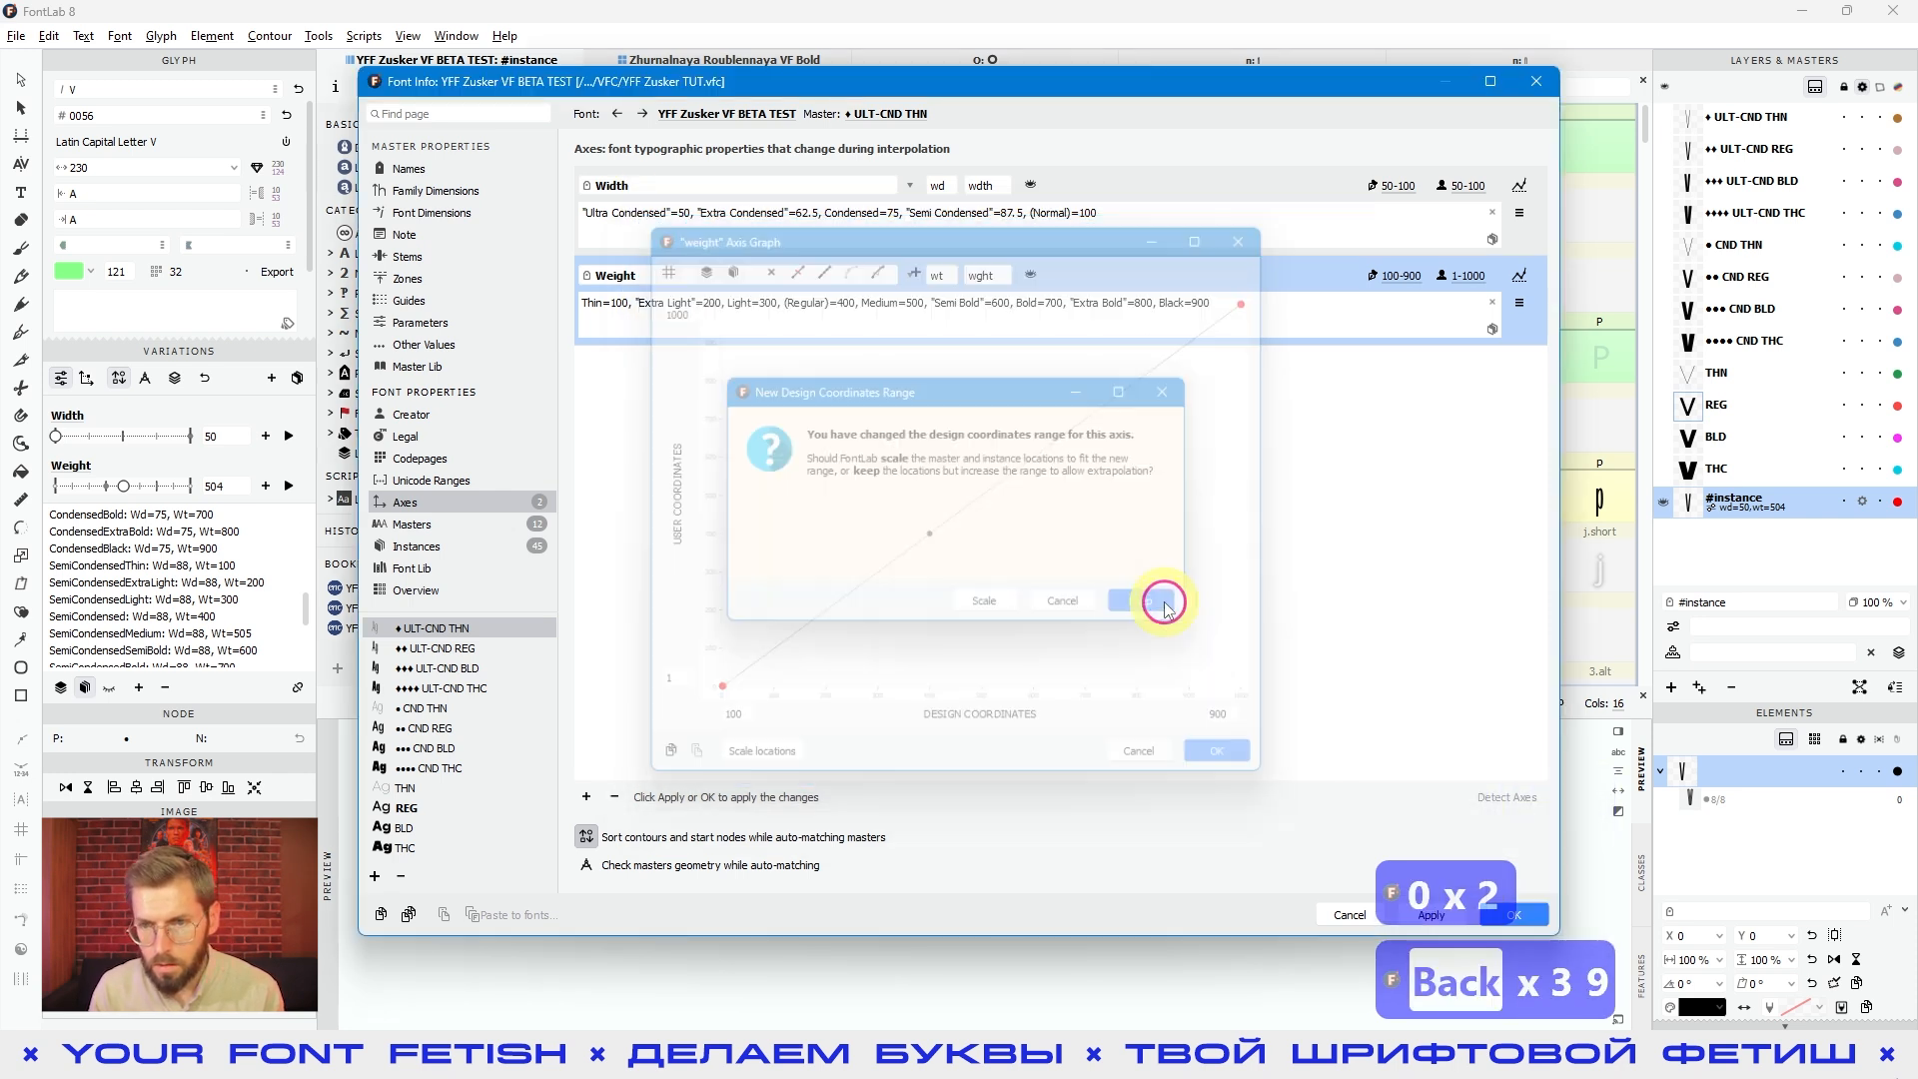
Try again to set the Weight axis's user coordinates range to 100–900, and apply the axis settings to the font.
left_click(1470, 288)
left_click(735, 728)
left_click(674, 695)
type("00")
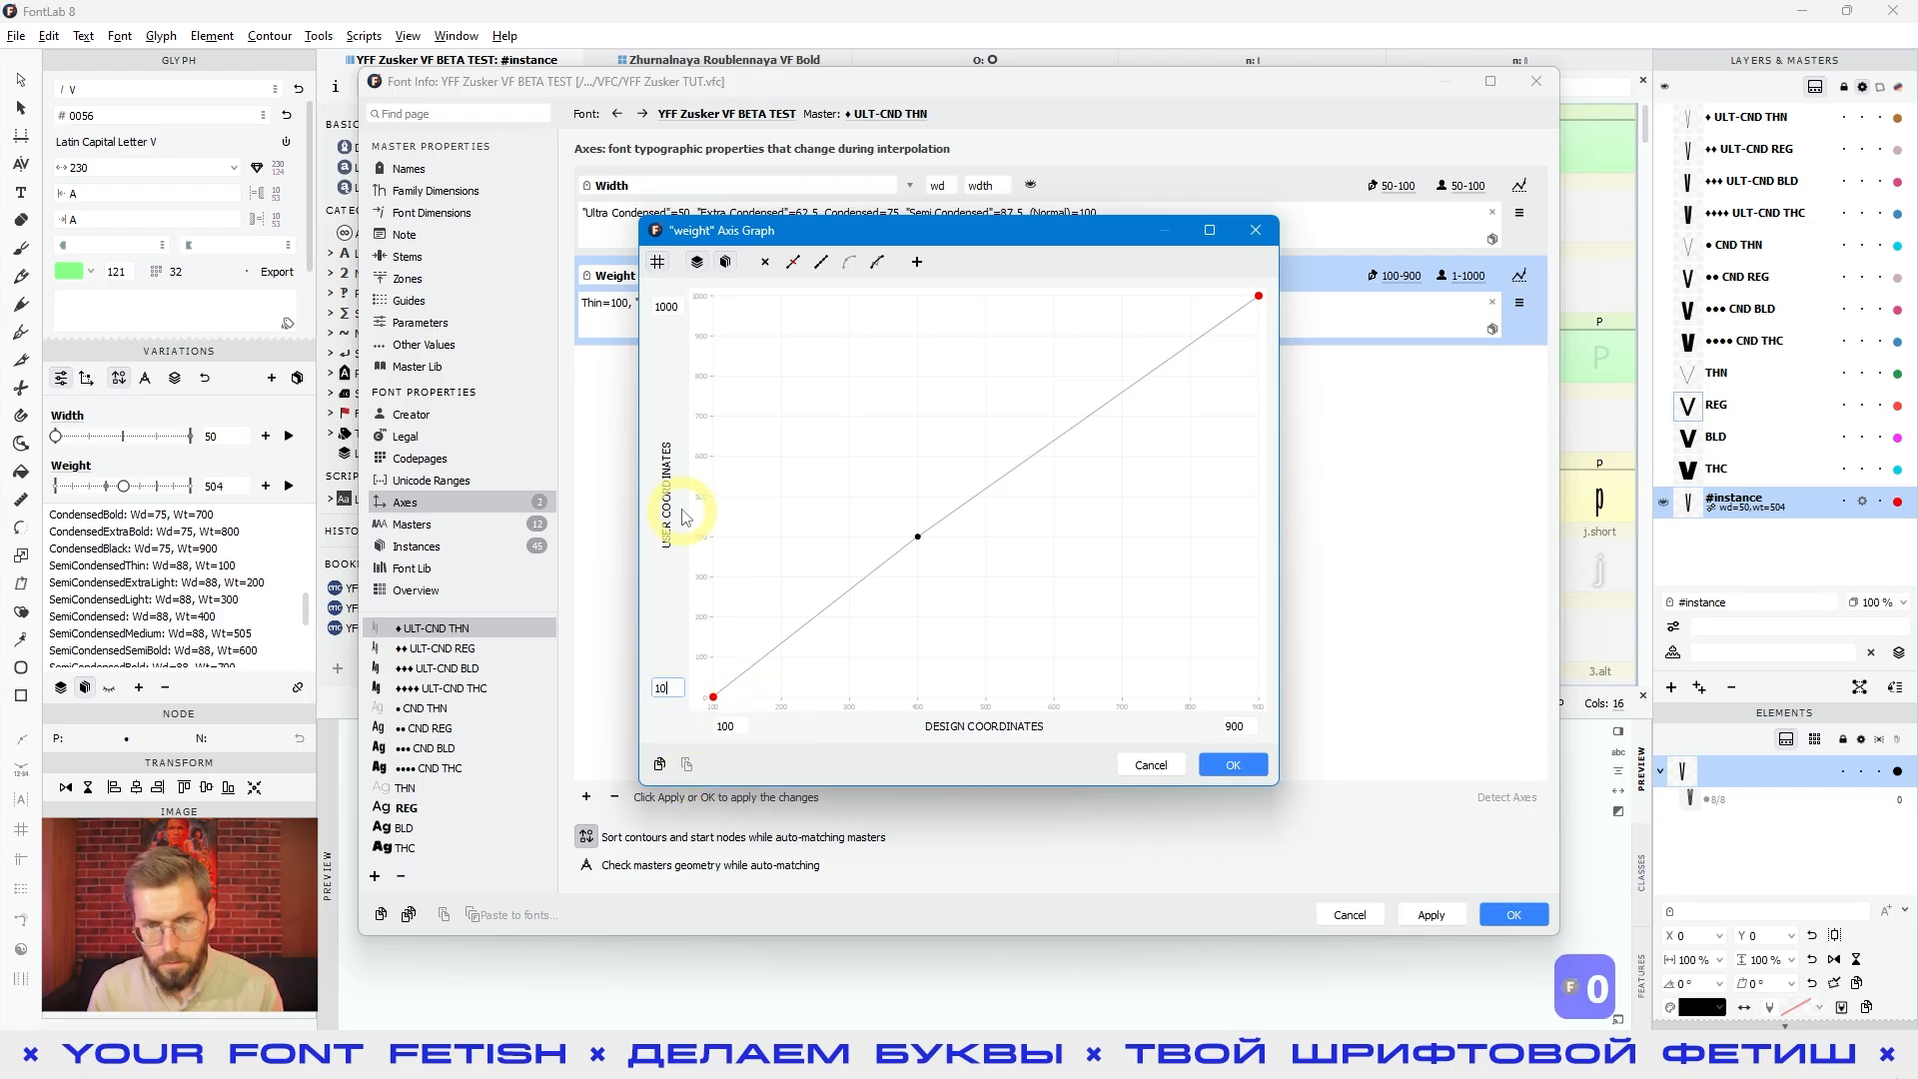
left_click(668, 305)
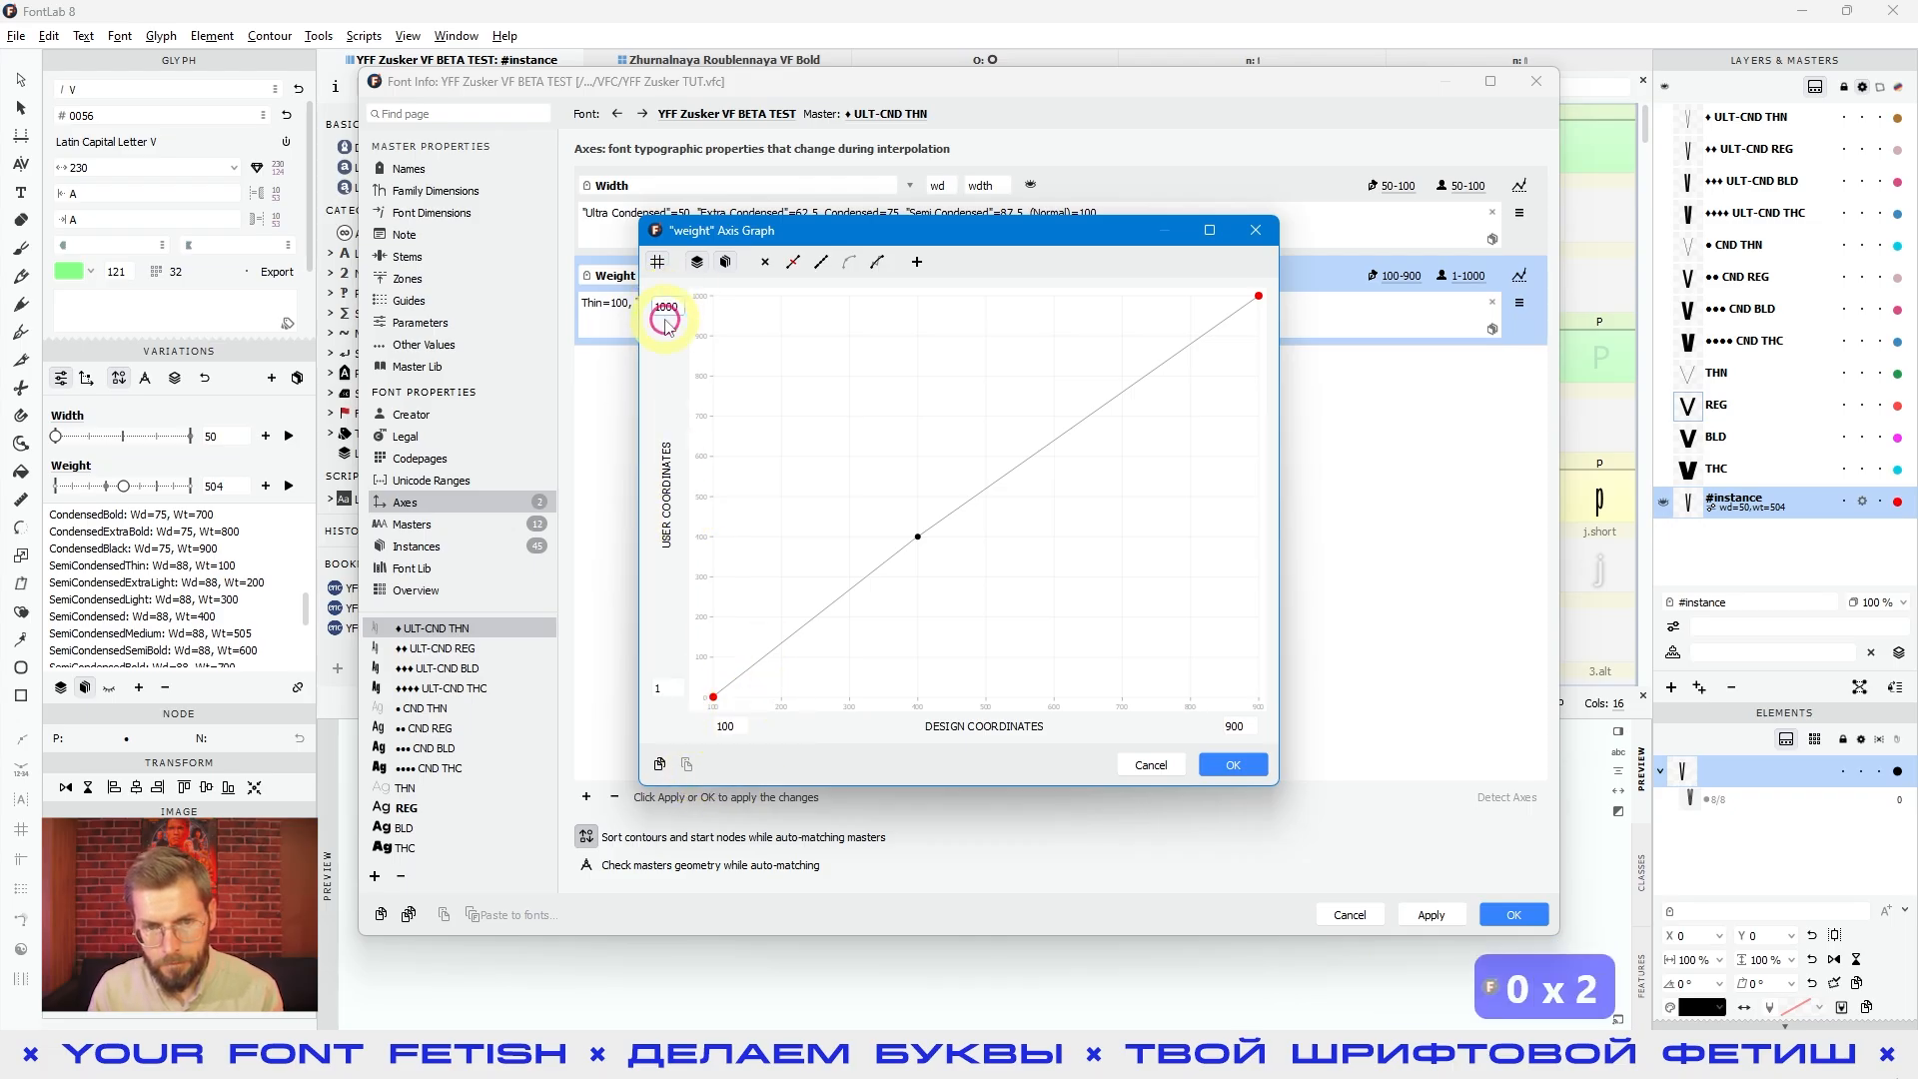
key("BackSpace")
key("BackSpace")
key("BackSpace")
key("BackSpace")
key("BackSpace")
key("BackSpace")
key("BackSpace")
key("BackSpace")
key("BackSpace")
key("BackSpace")
key("BackSpace")
key("BackSpace")
key("BackSpace")
key("BackSpace")
key("BackSpace")
key("BackSpace")
key("BackSpace")
key("BackSpace")
key("BackSpace")
key("BackSpace")
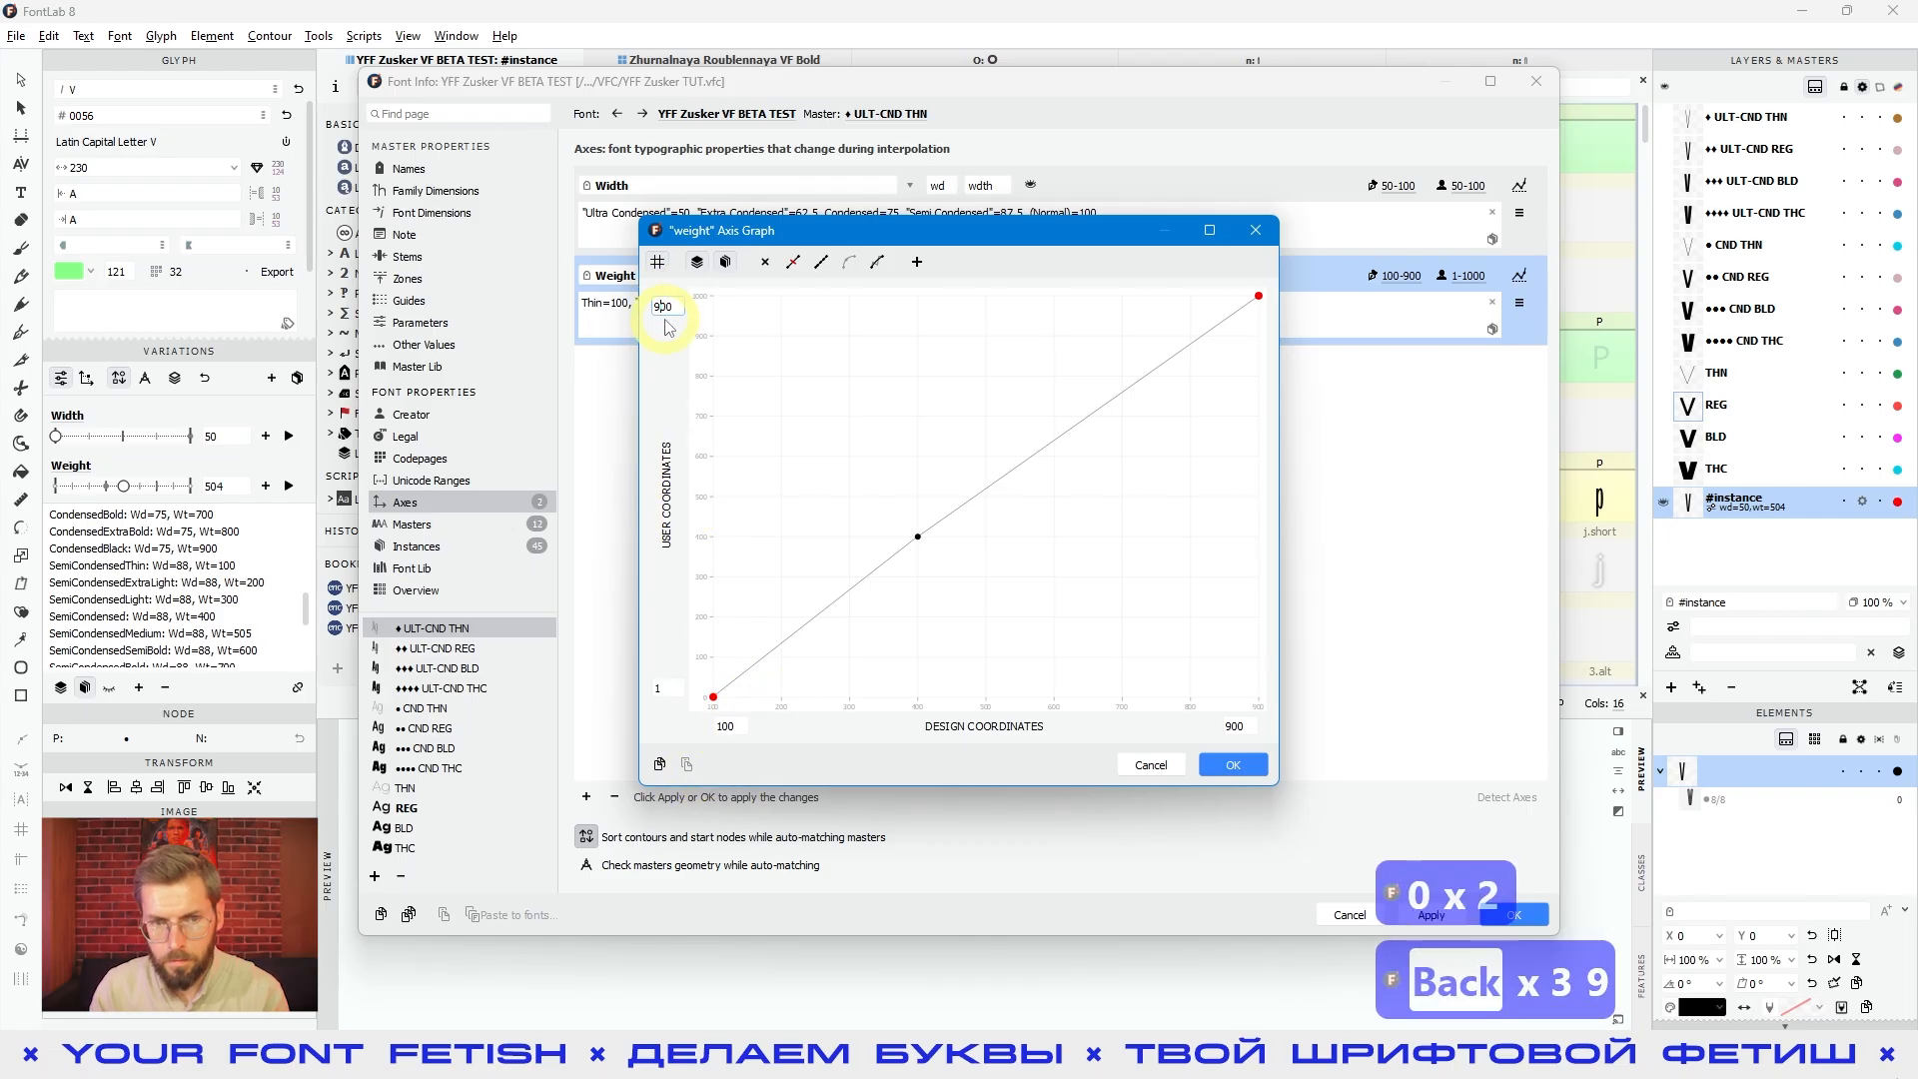
left_click(1233, 764)
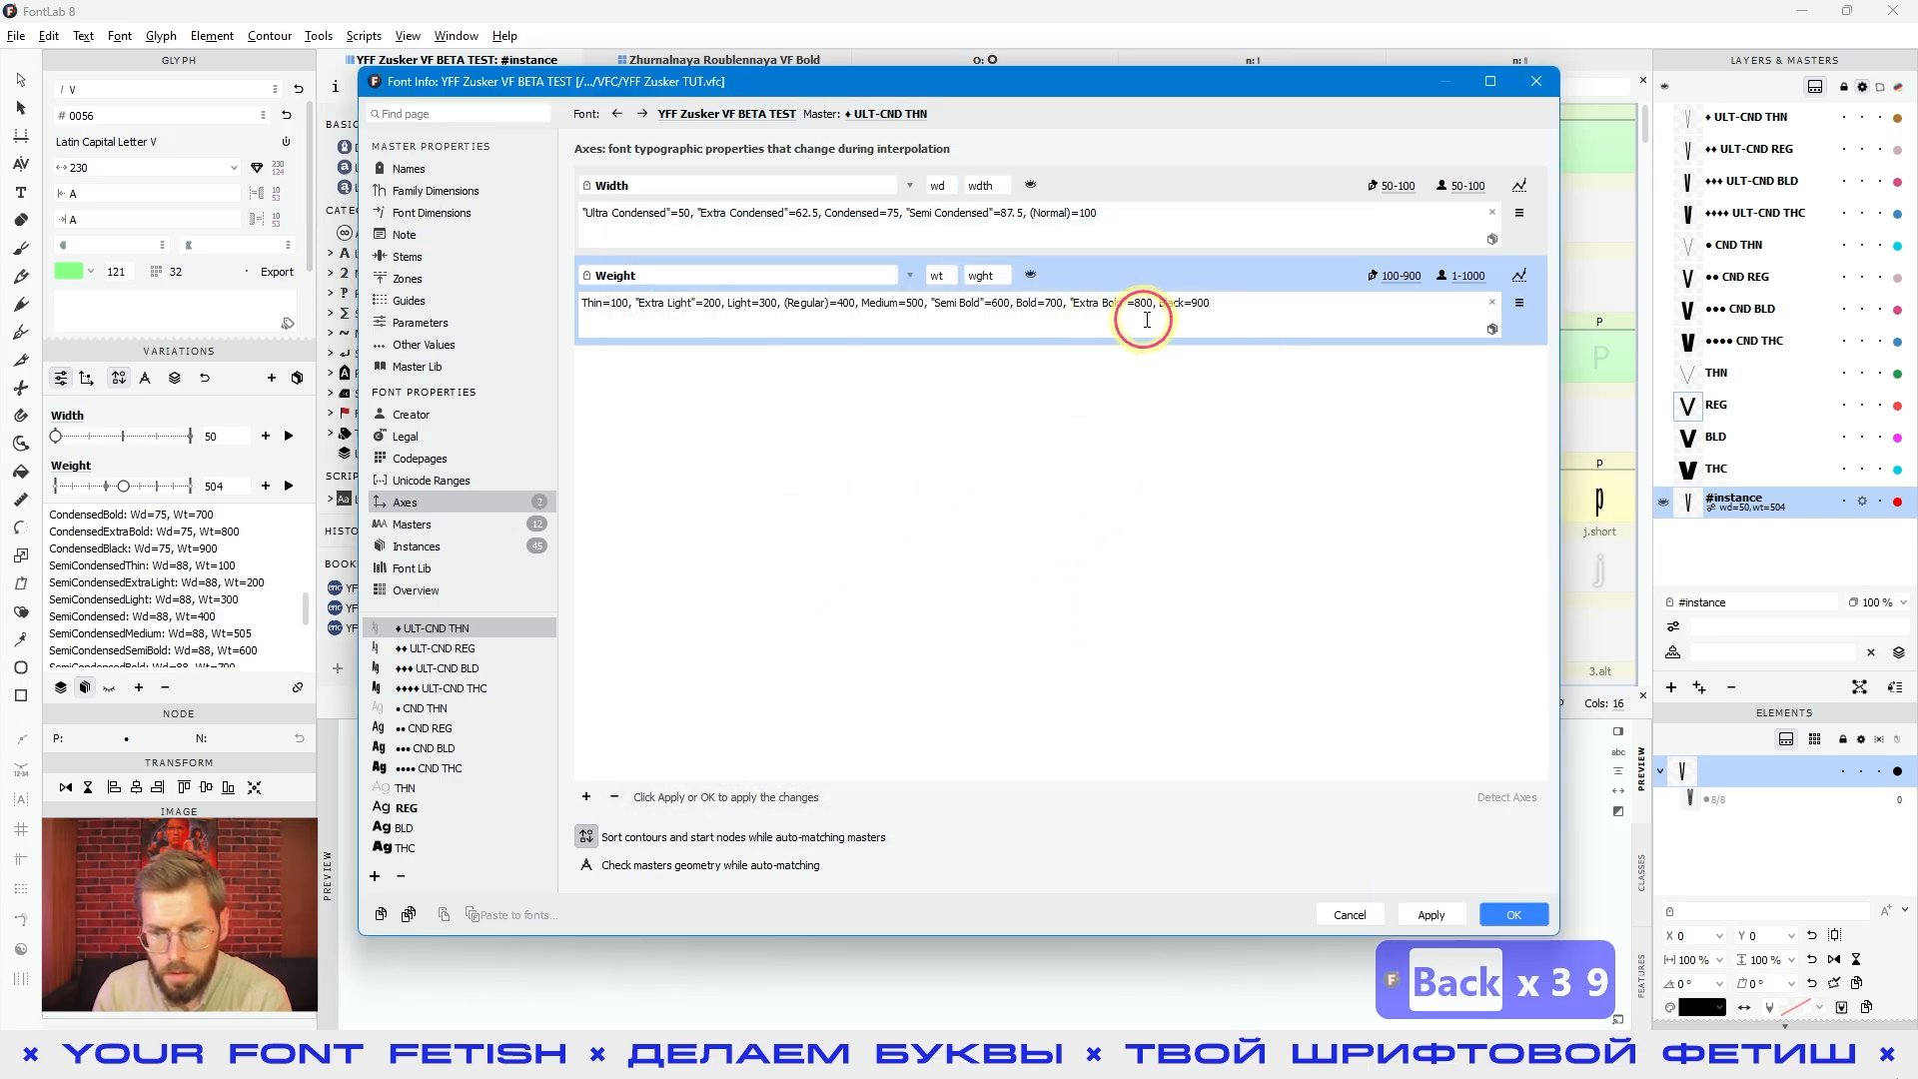
left_click(1432, 915)
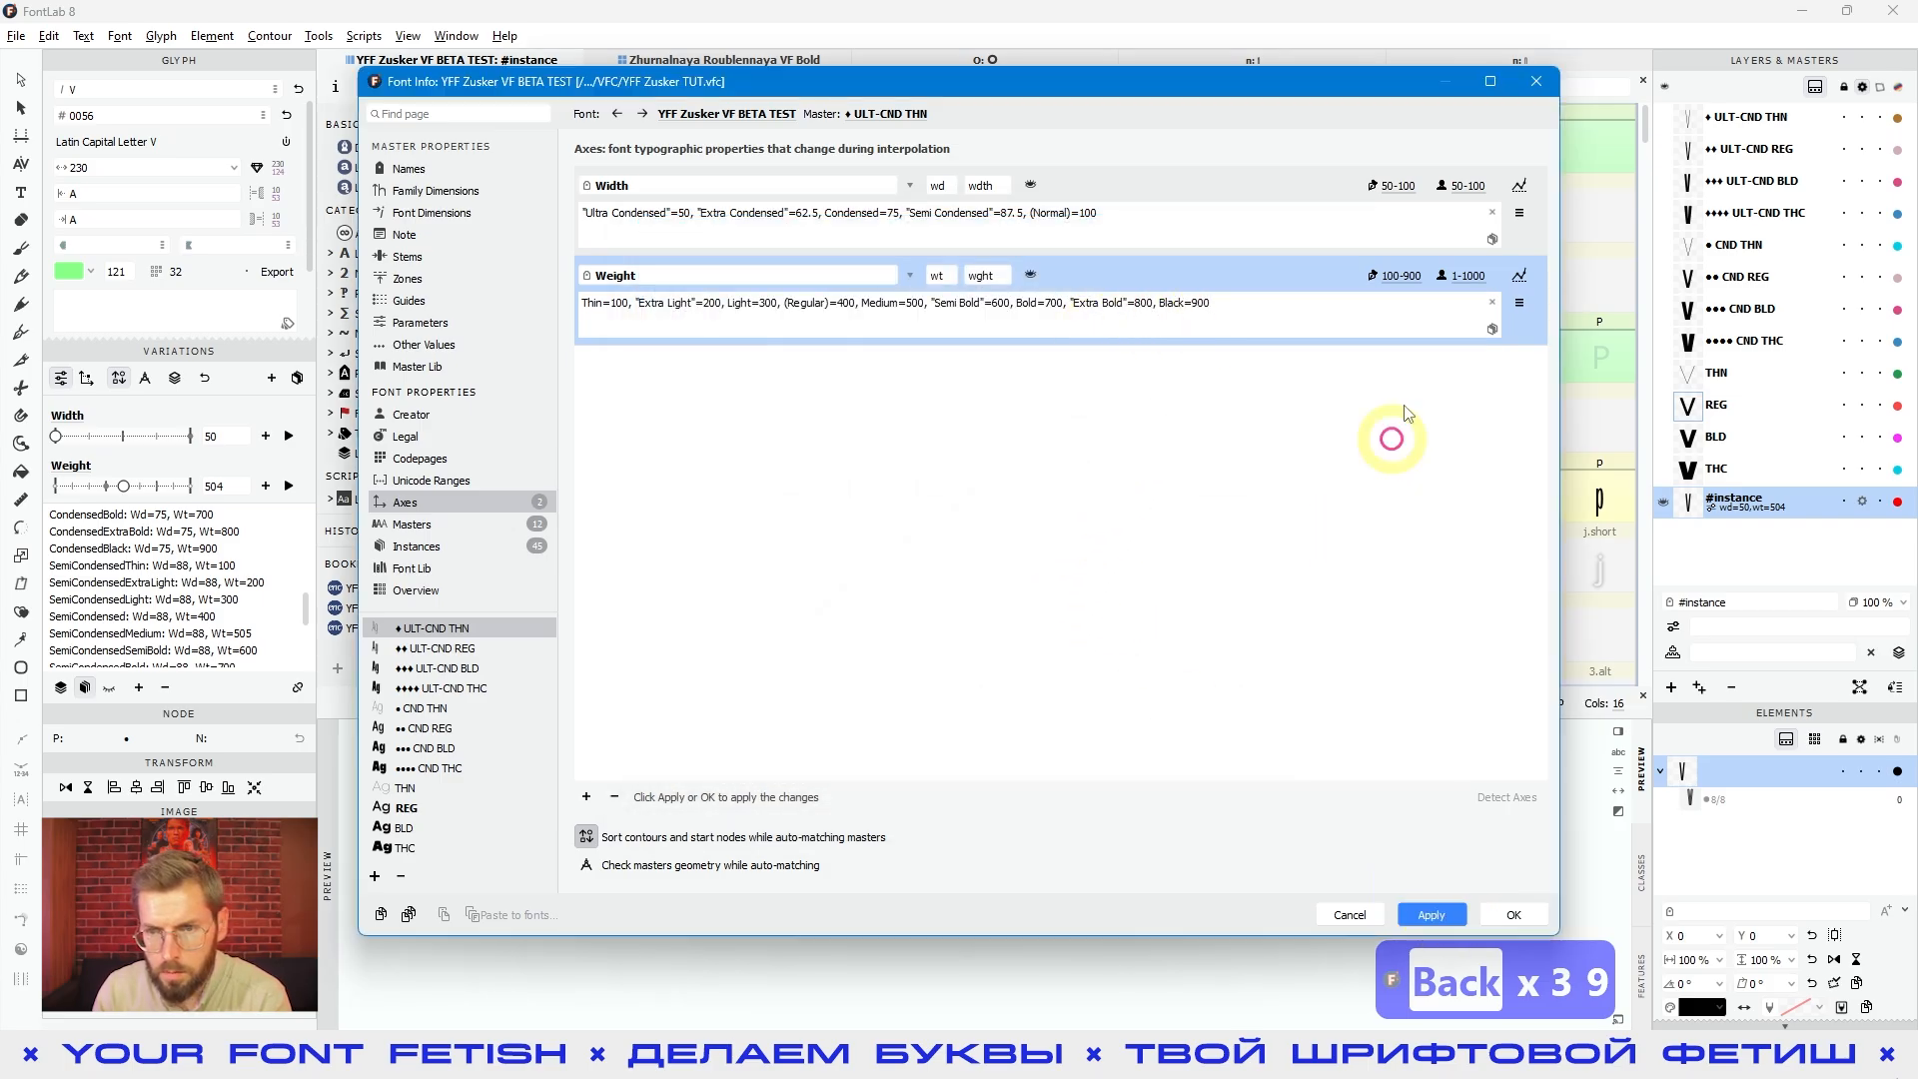
Reopen the Weight axis graph and try to limit its user coordinates range to 100–900.
left_click(1468, 276)
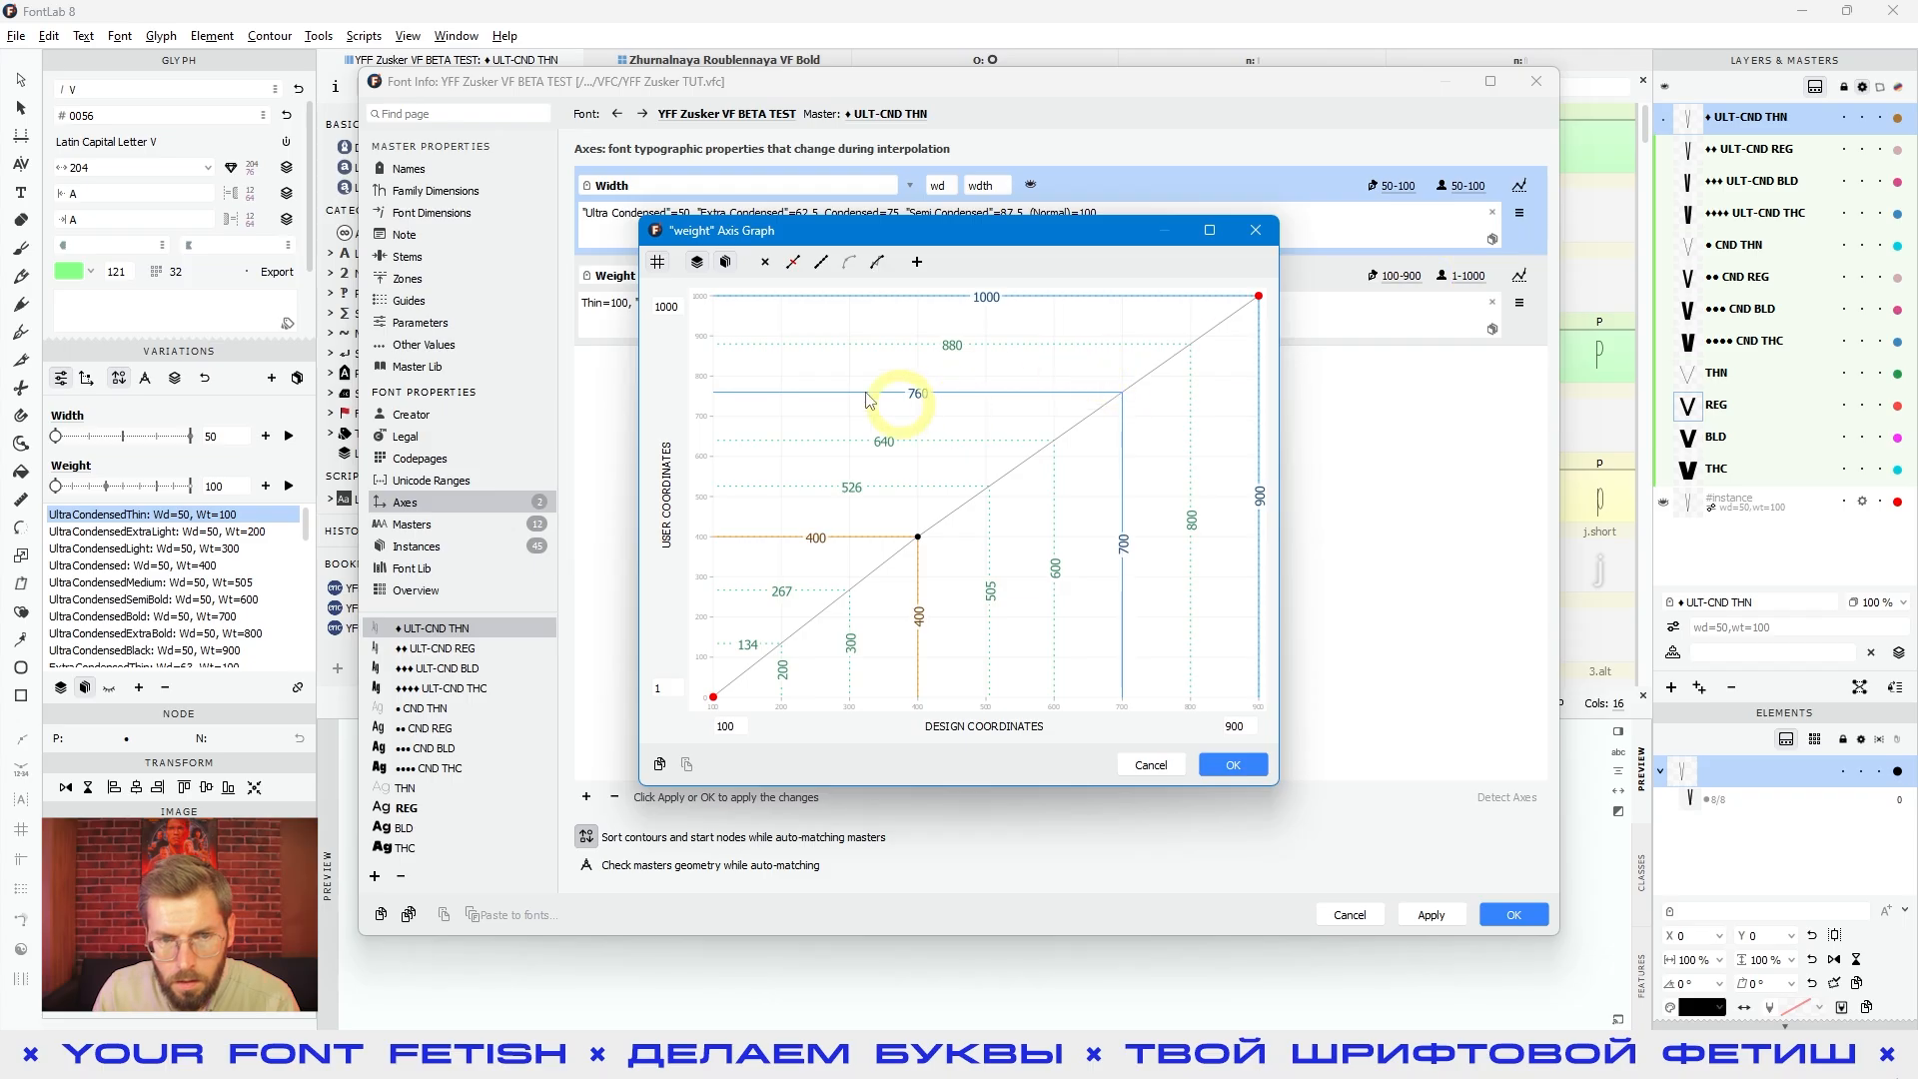
left_click(668, 313)
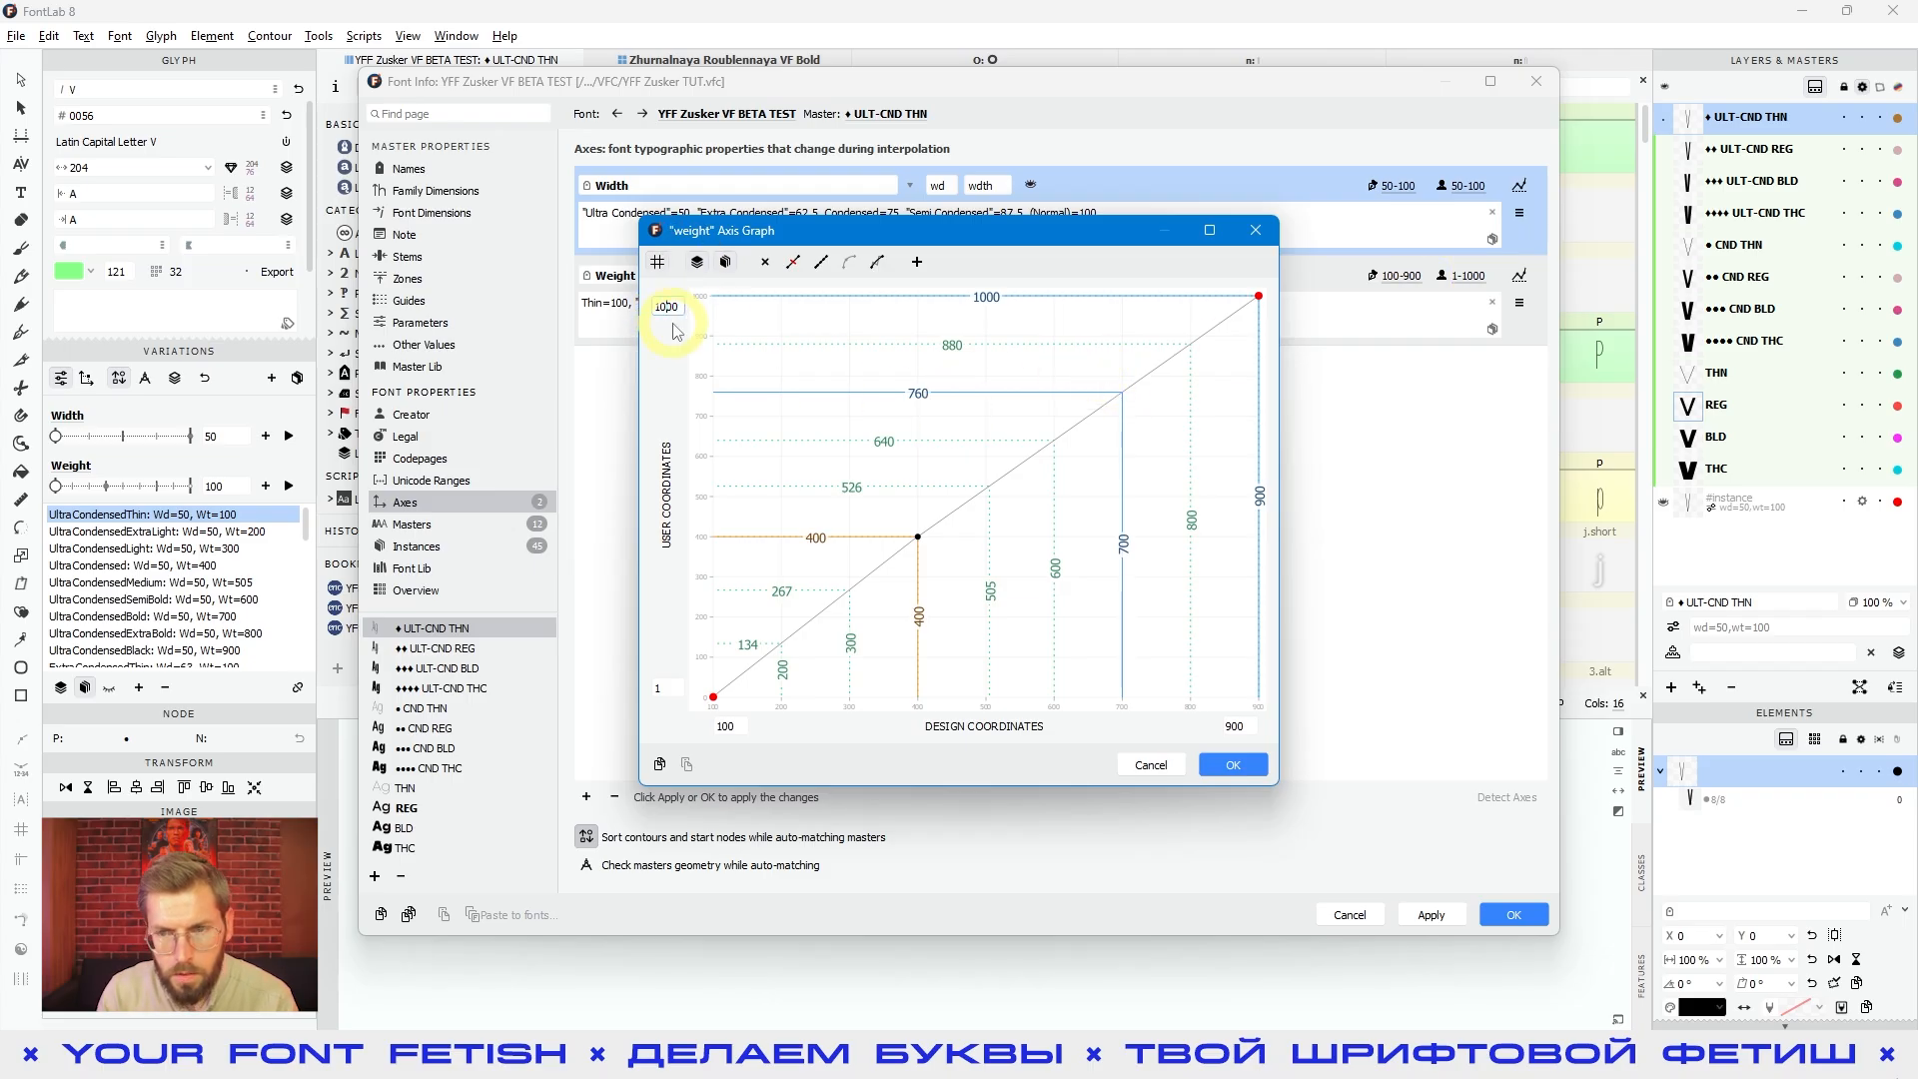
key("BackSpace")
key("BackSpace")
type("9")
left_click(669, 688)
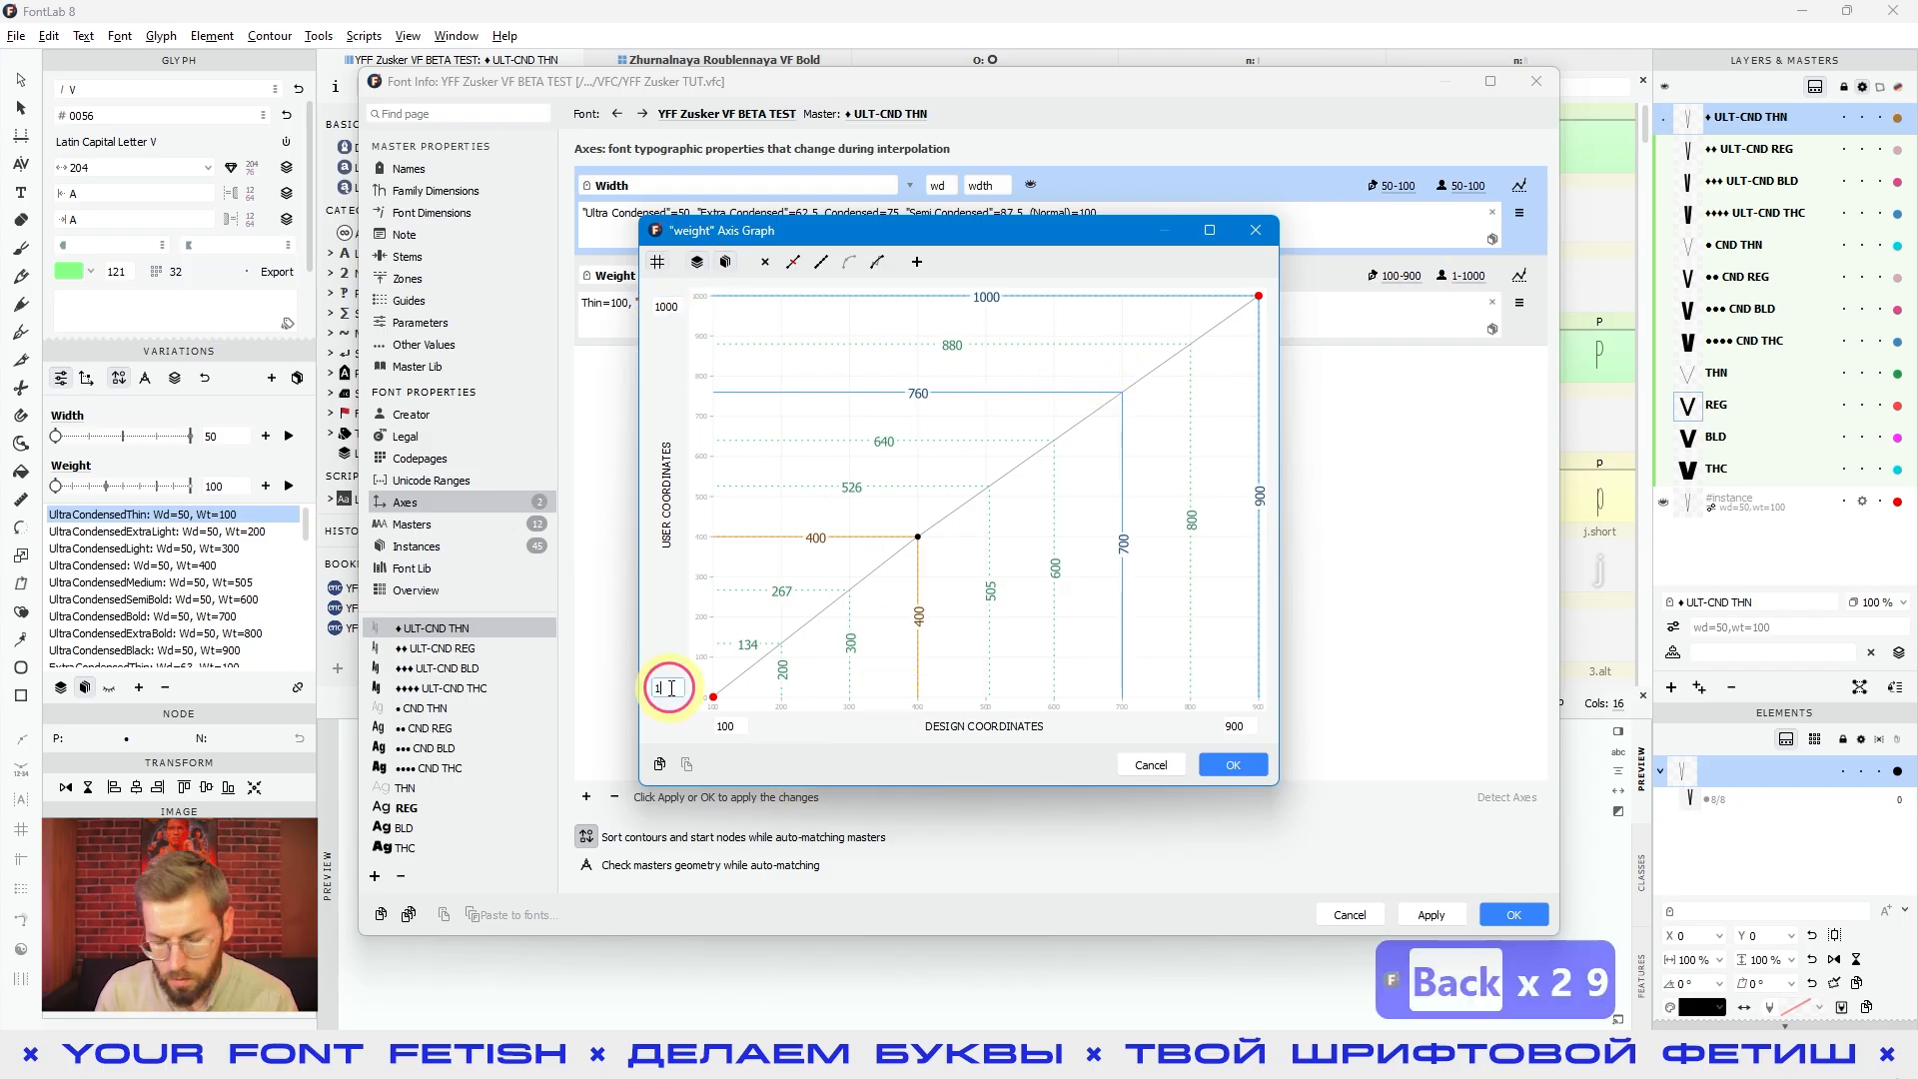
type("00")
Move the Weight curve's upper endpoint to user coordinate 900 and its lower endpoint to 100, and accept the graph.
left_click(1259, 299)
left_click_drag(1258, 298, 1259, 336)
left_click_drag(704, 715, 718, 661)
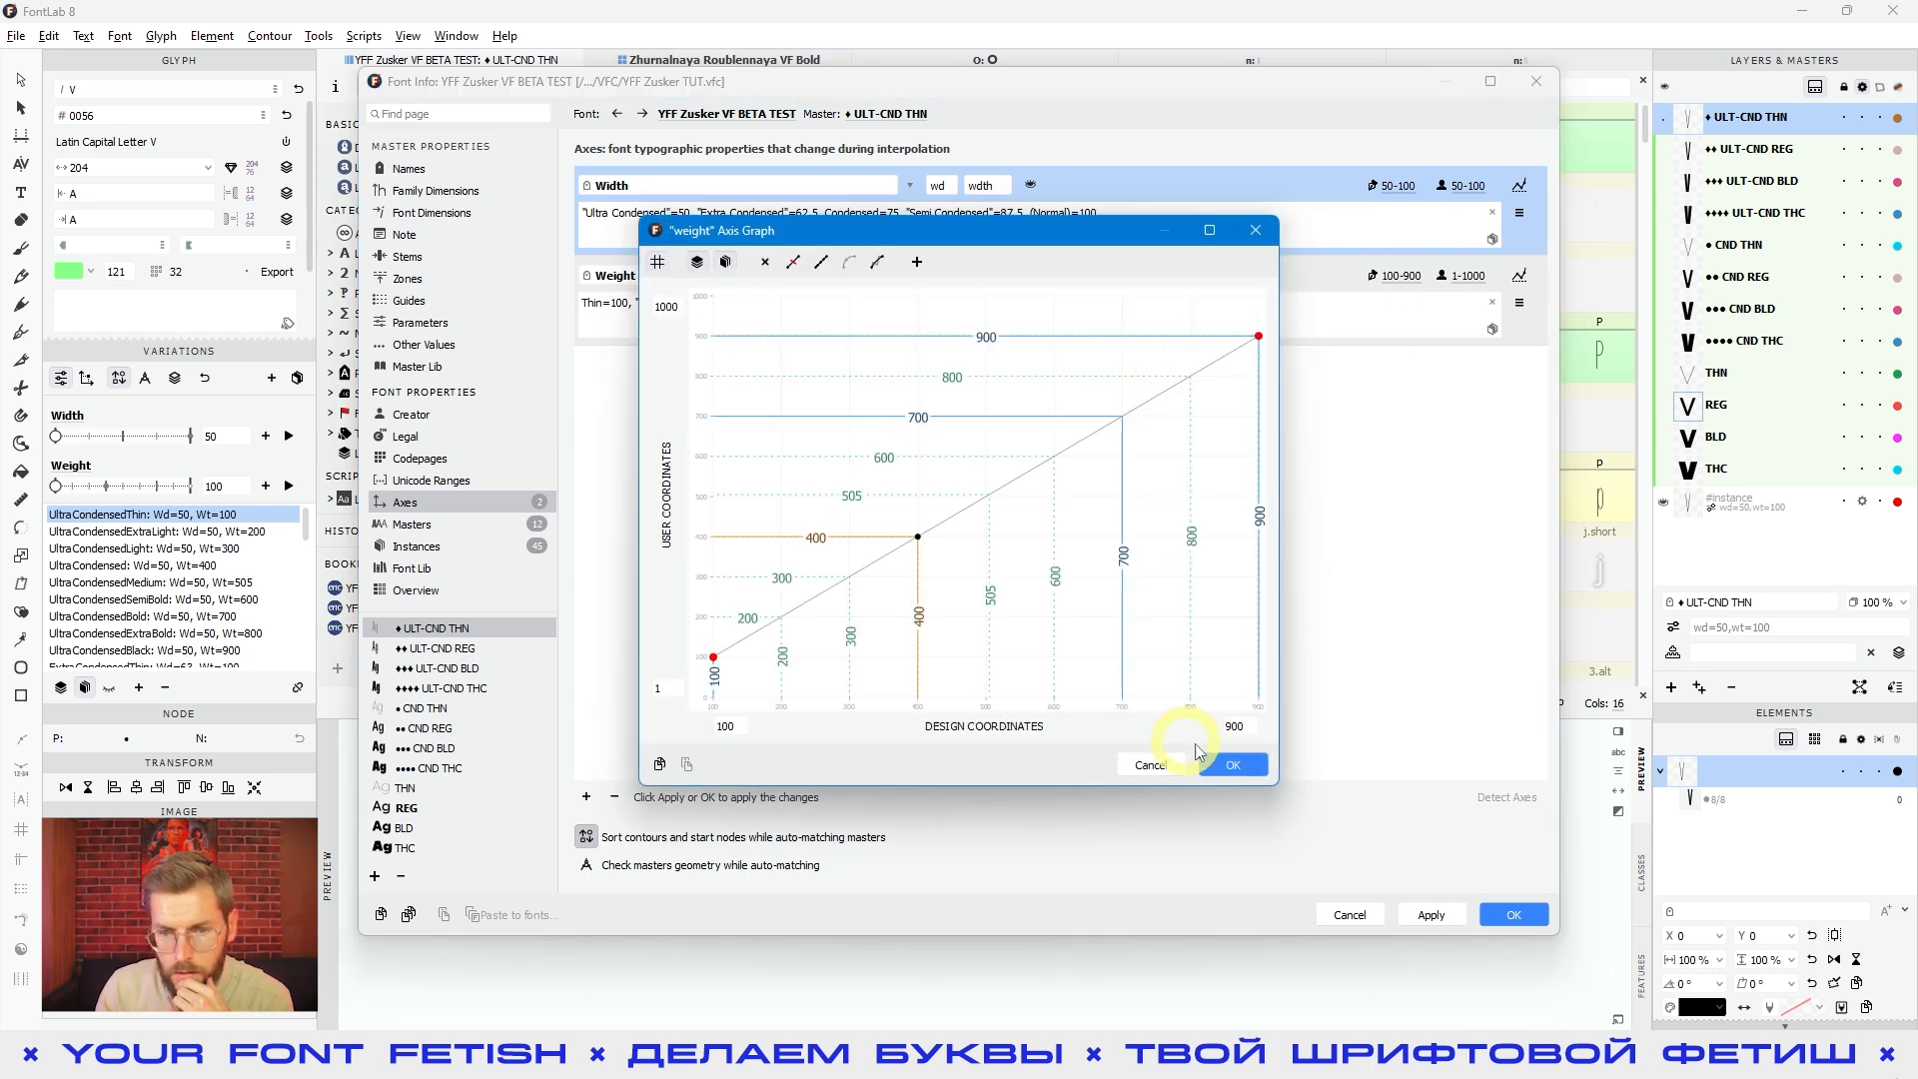
left_click(1221, 765)
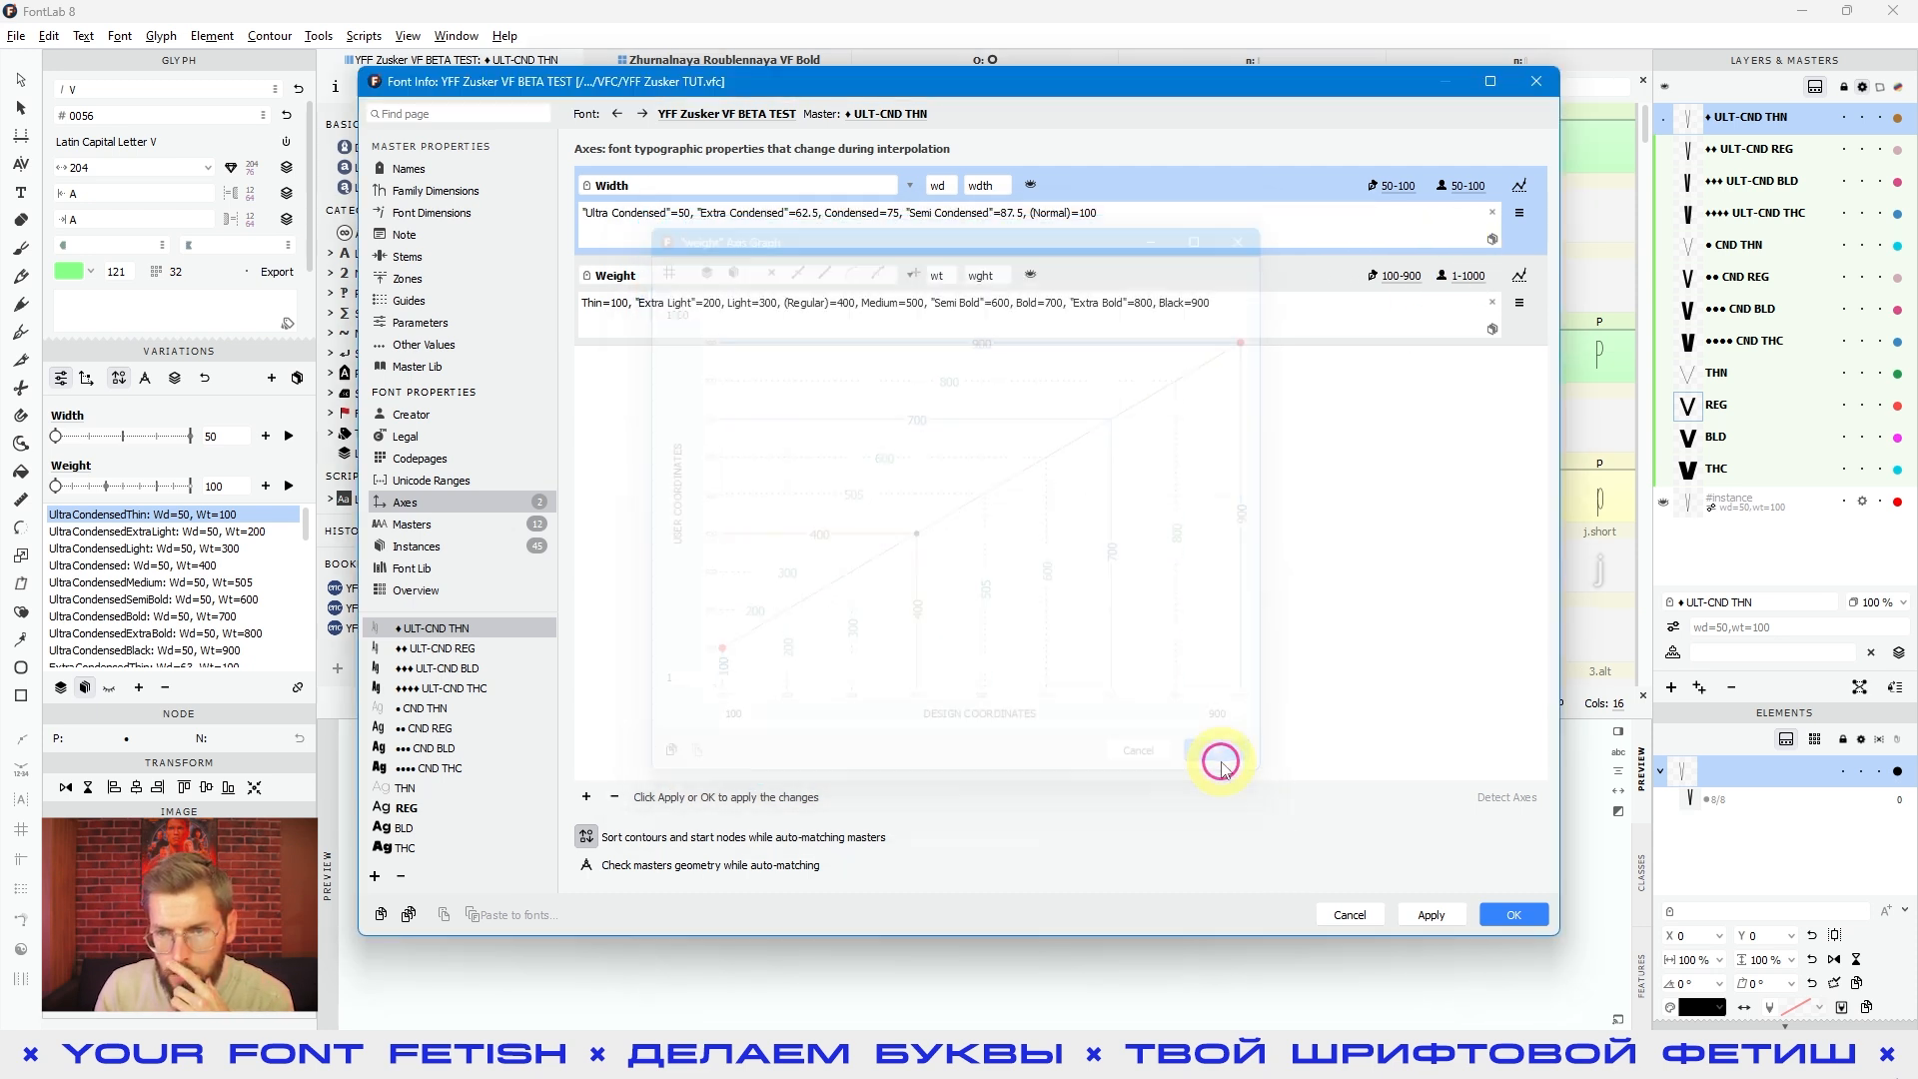
Set the Weight axis graph's user coordinates range to 100–900 and accept the graph.
left_click(1320, 317)
left_click(1517, 274)
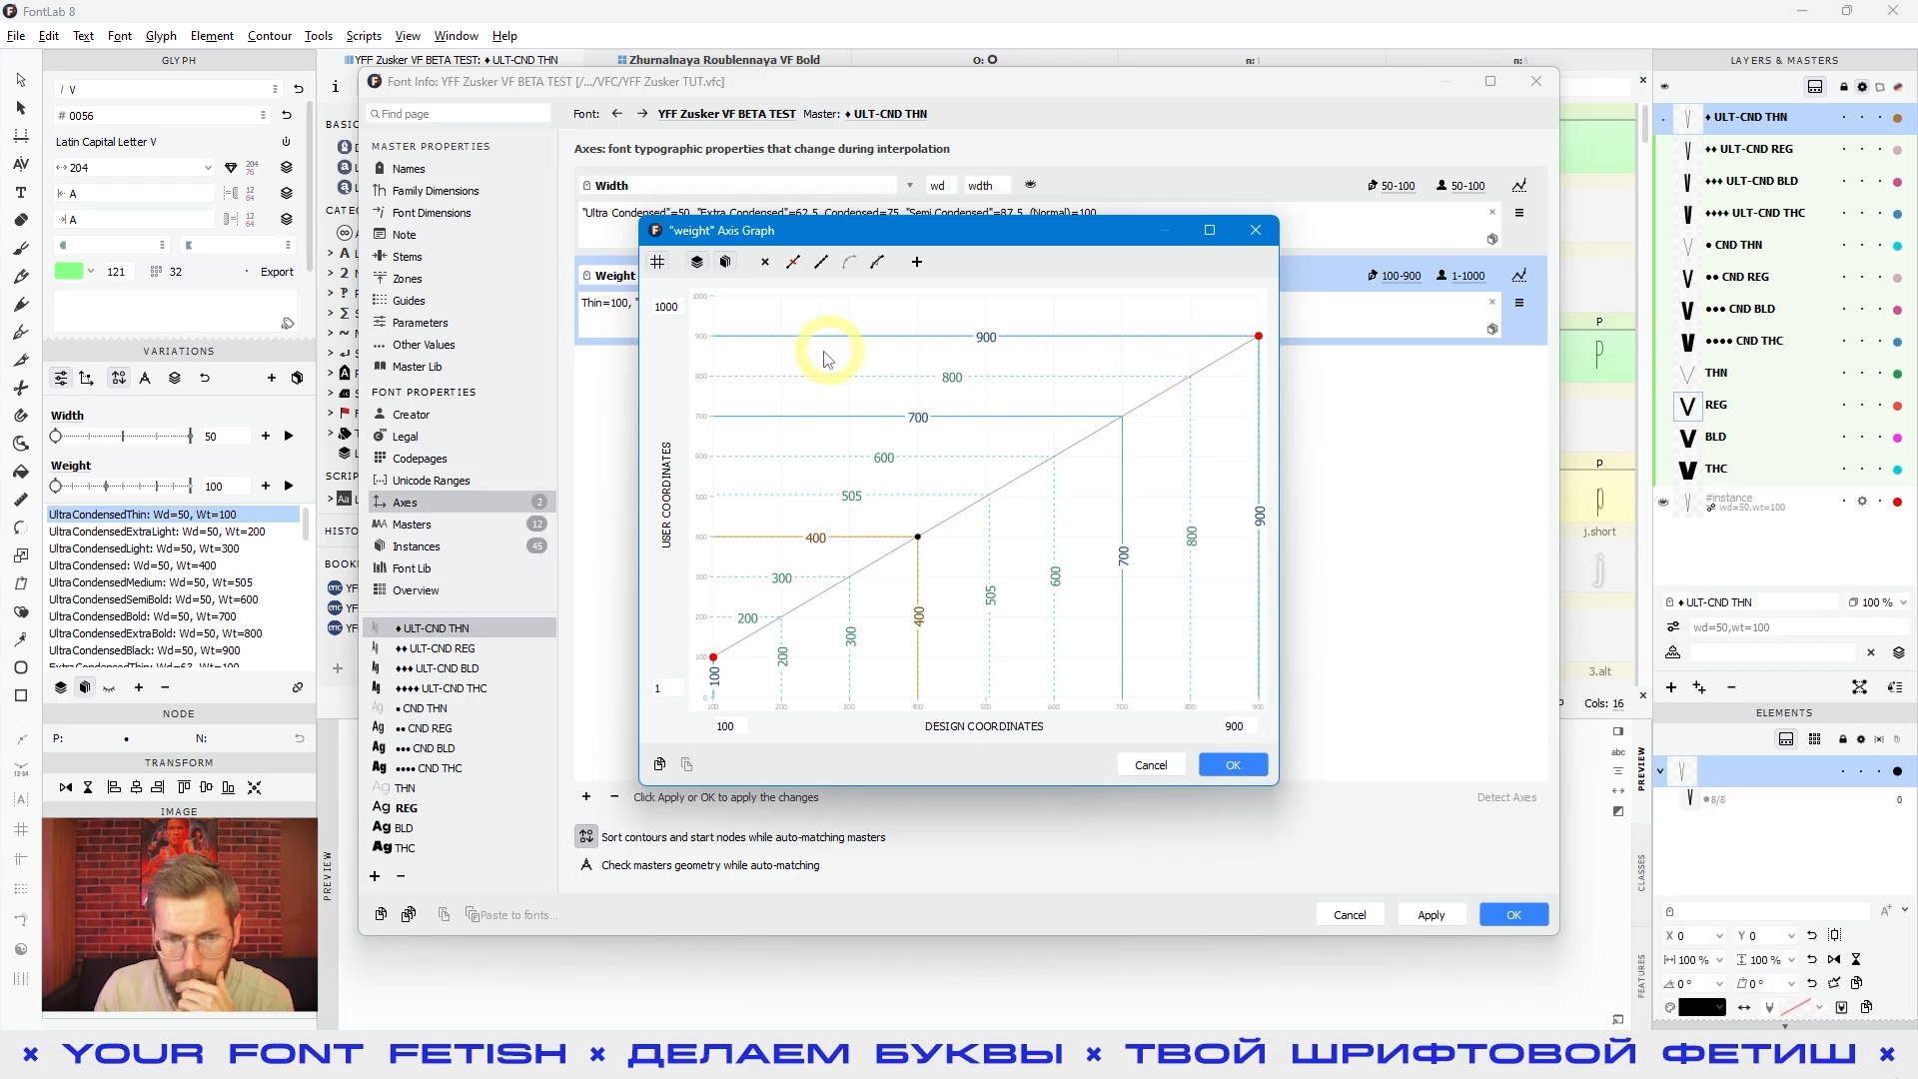
left_click(676, 686)
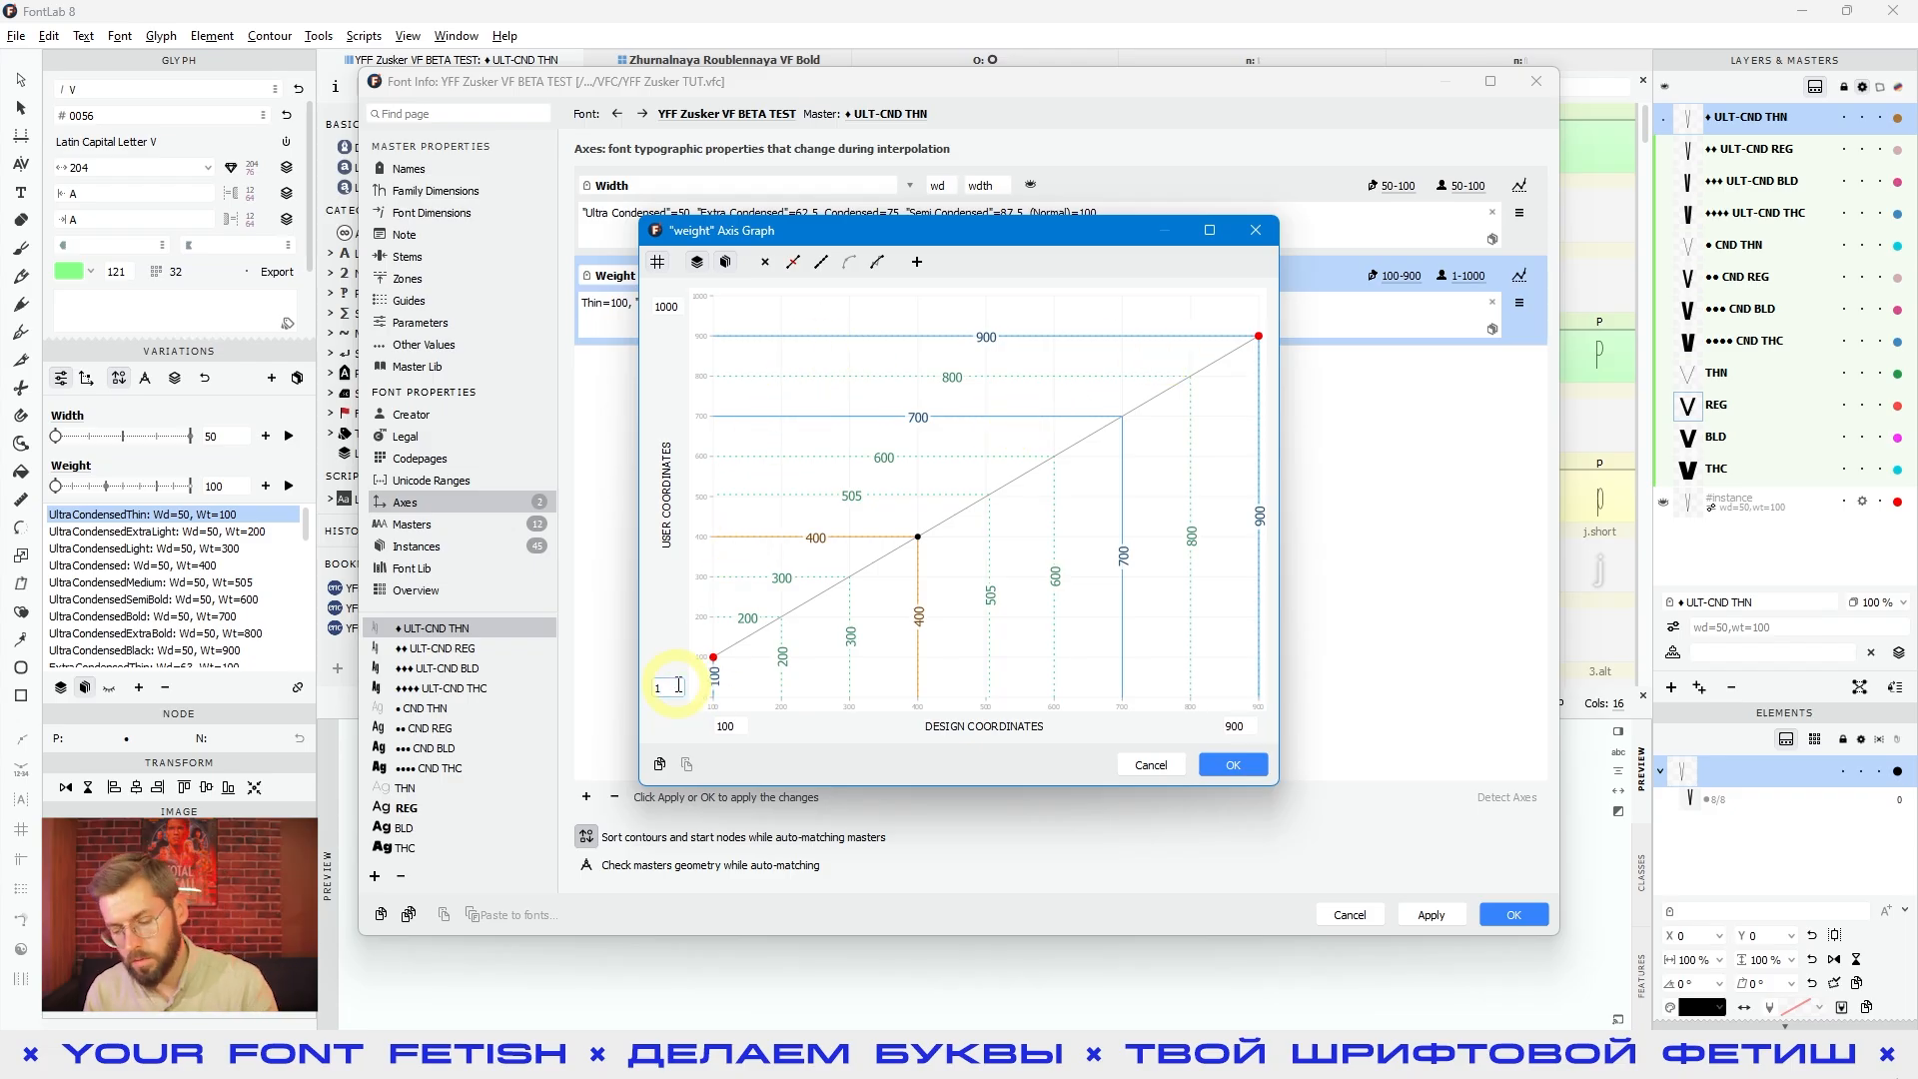
type("00")
left_click(665, 308)
key("BackSpace")
key("BackSpace")
type("9")
left_click(1233, 764)
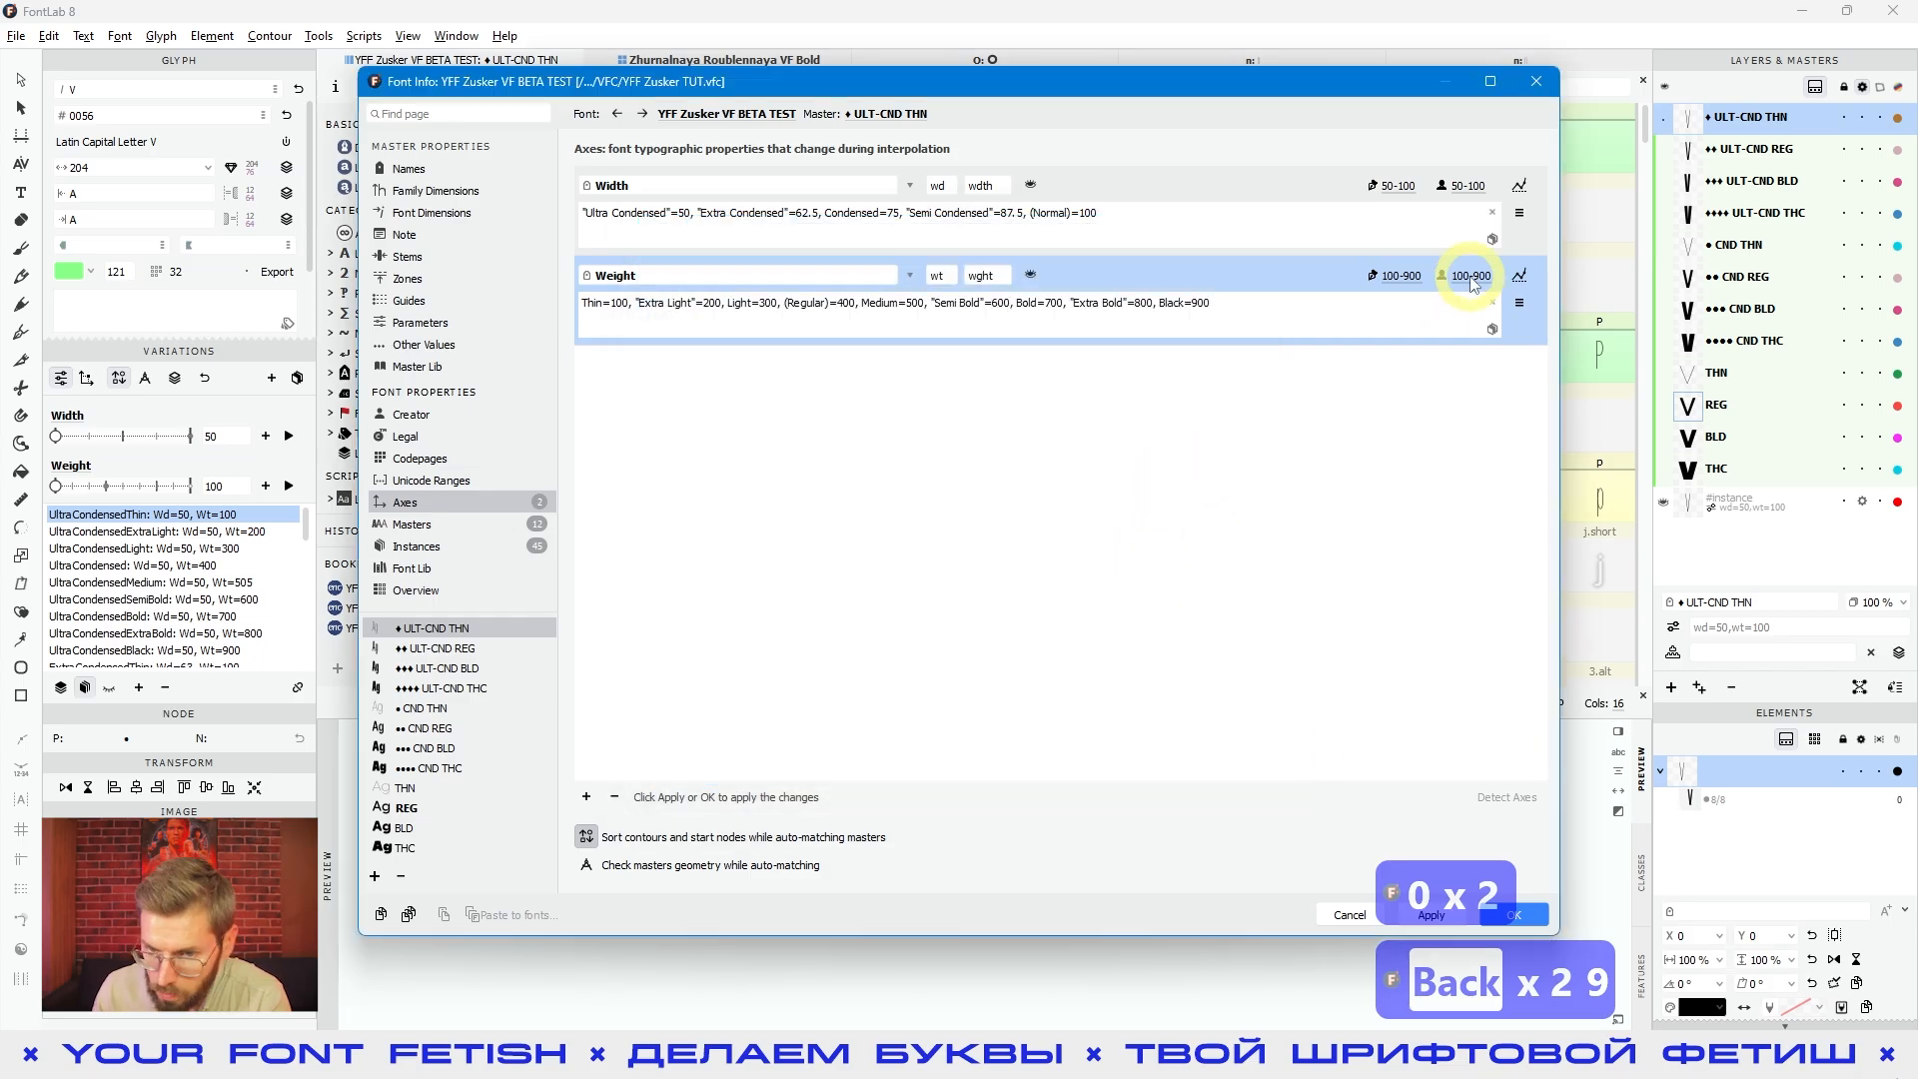
Apply the axis settings to the font and review the Weight axis graph.
left_click(1426, 911)
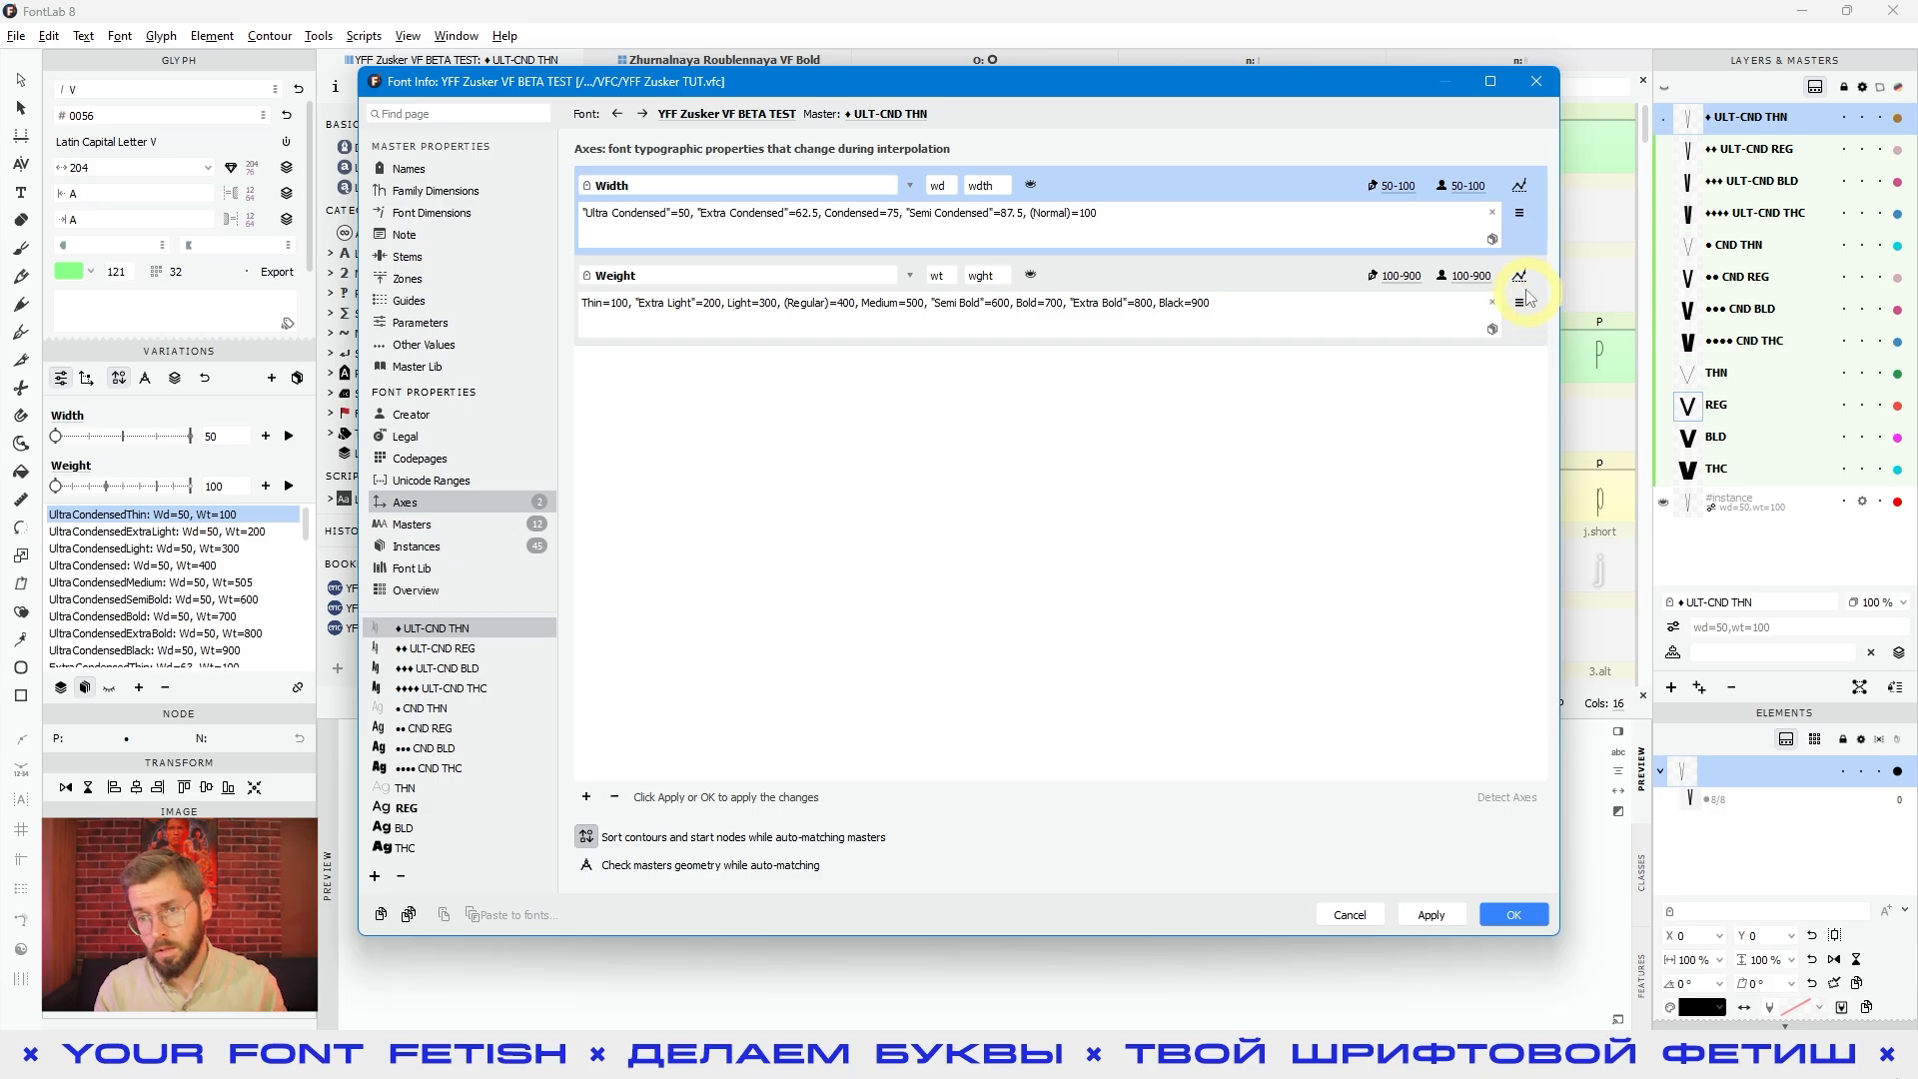
left_click(1492, 328)
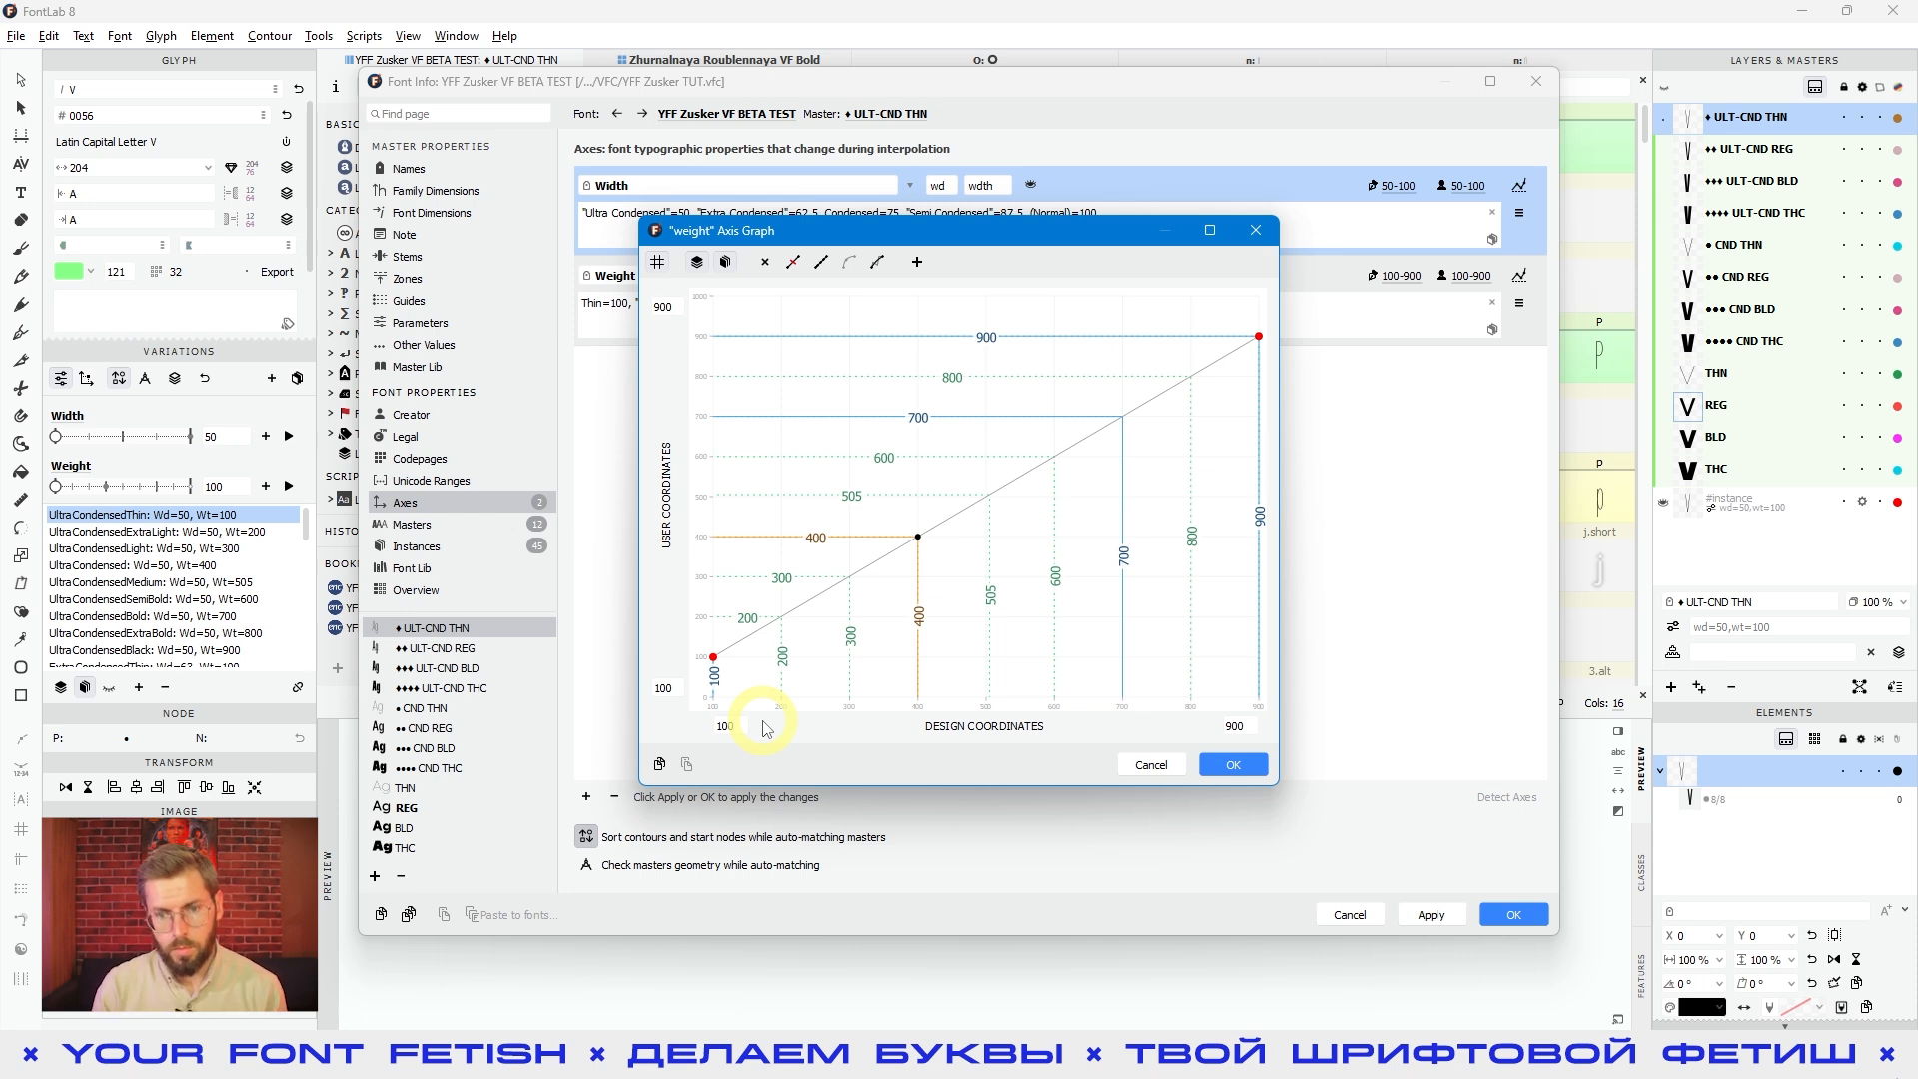
left_click(1231, 764)
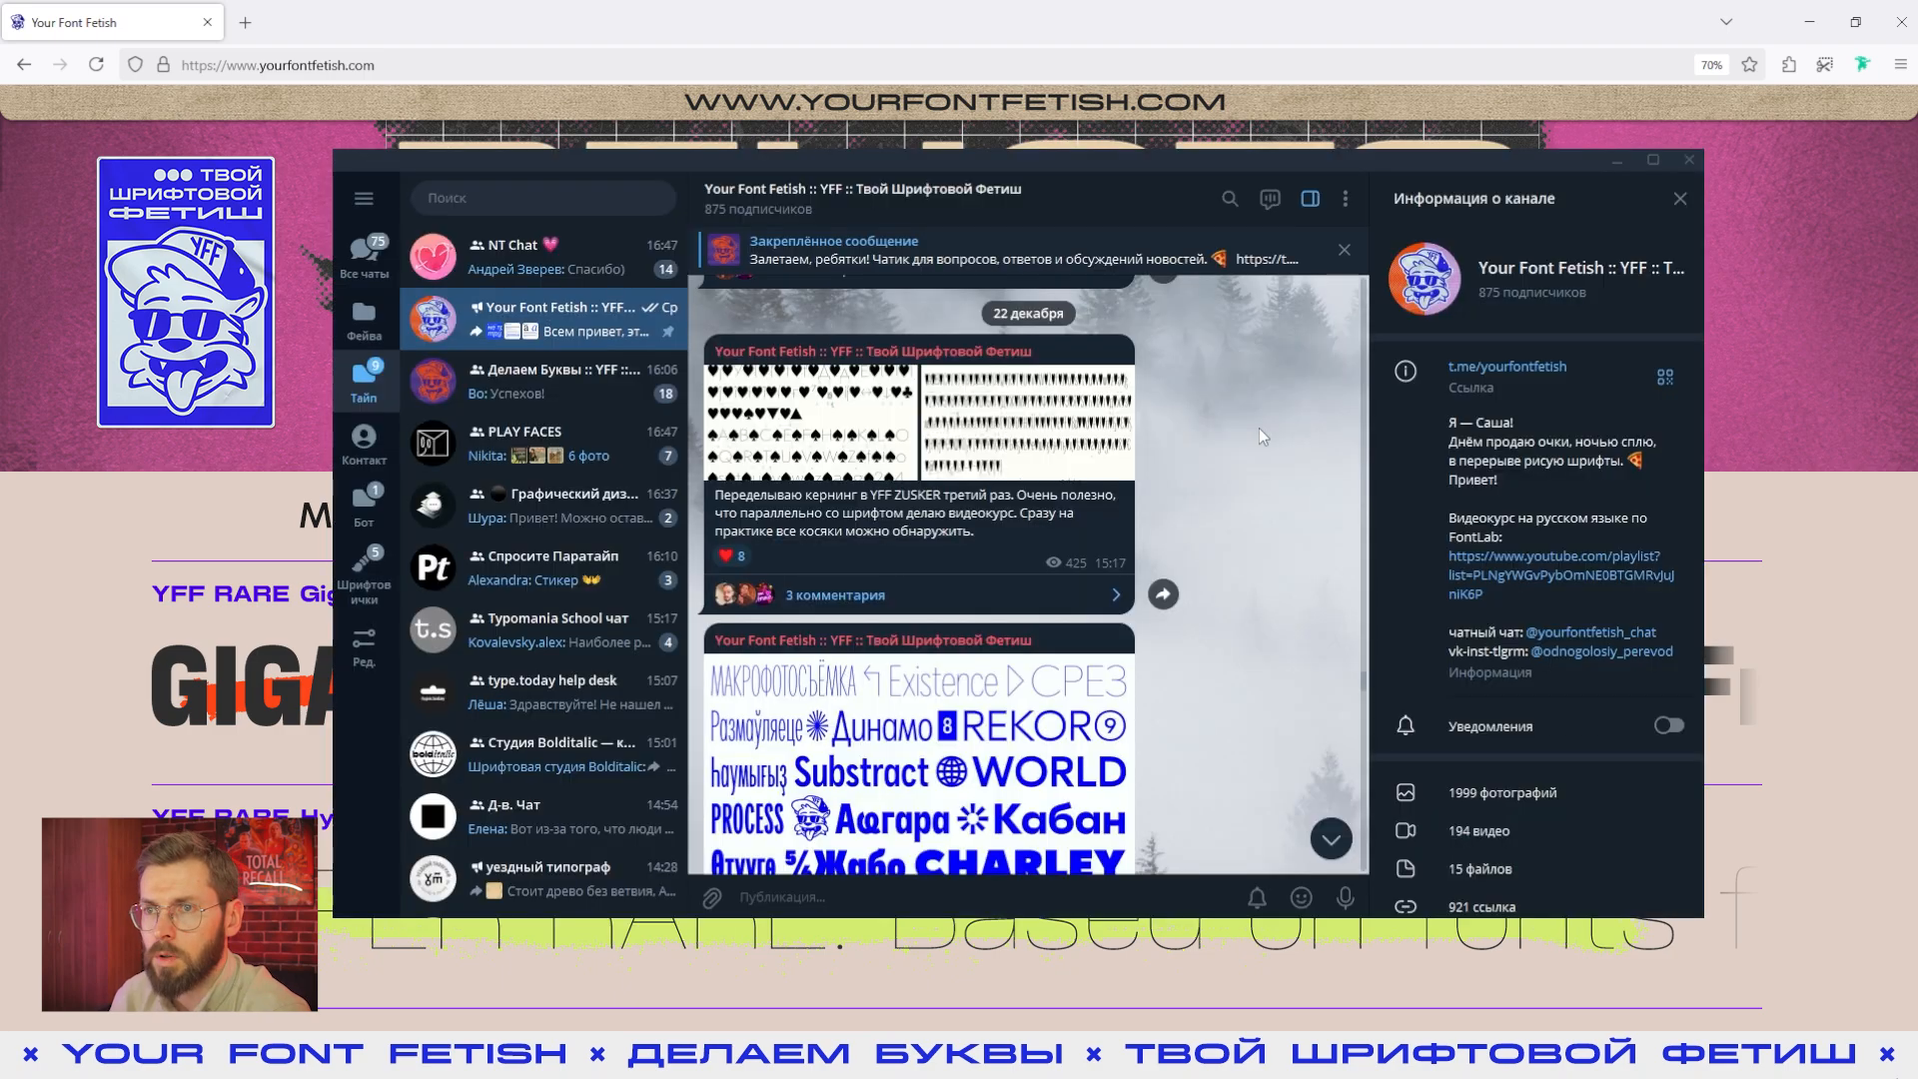
Browse the Your Font Fetish channel's posts in Telegram and read through the Делаем Буквы FontLab community chat.
scroll(1258, 430, "down", 10)
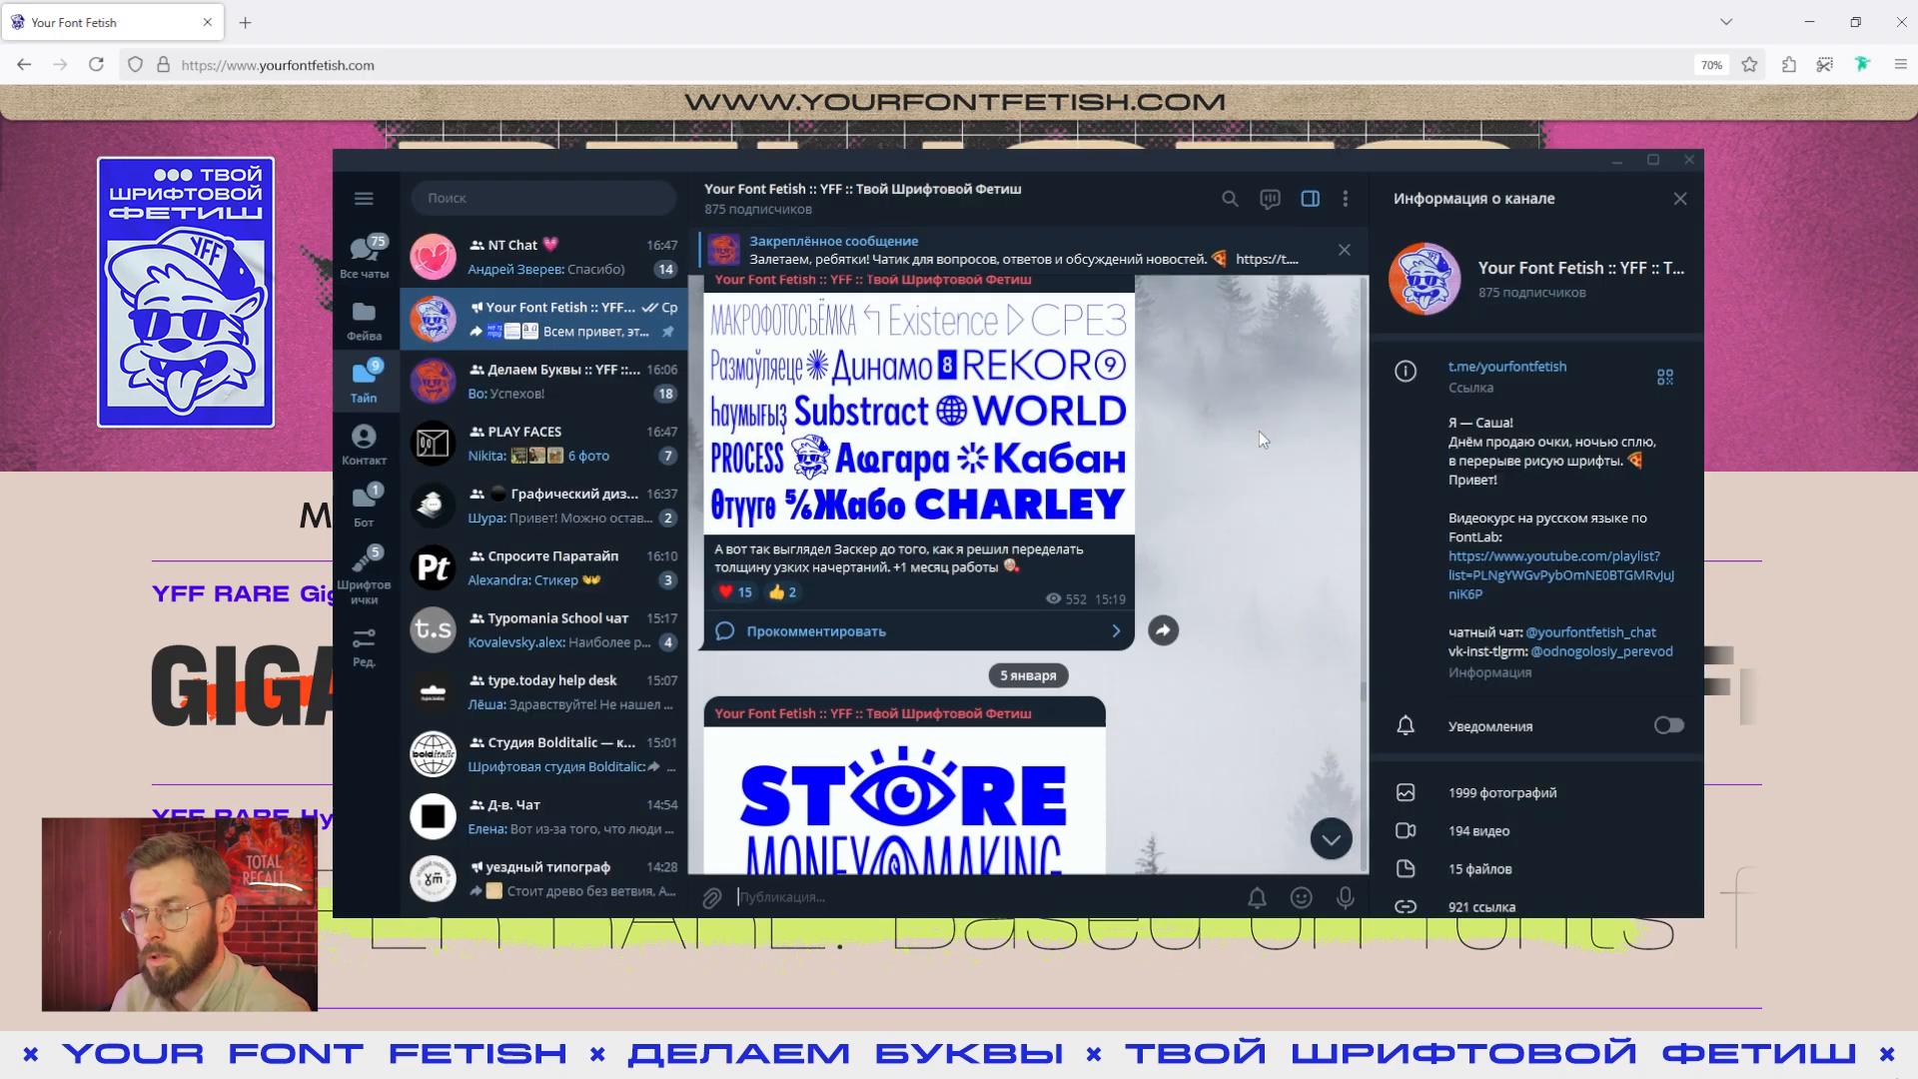
scroll(1256, 429, "down", 10)
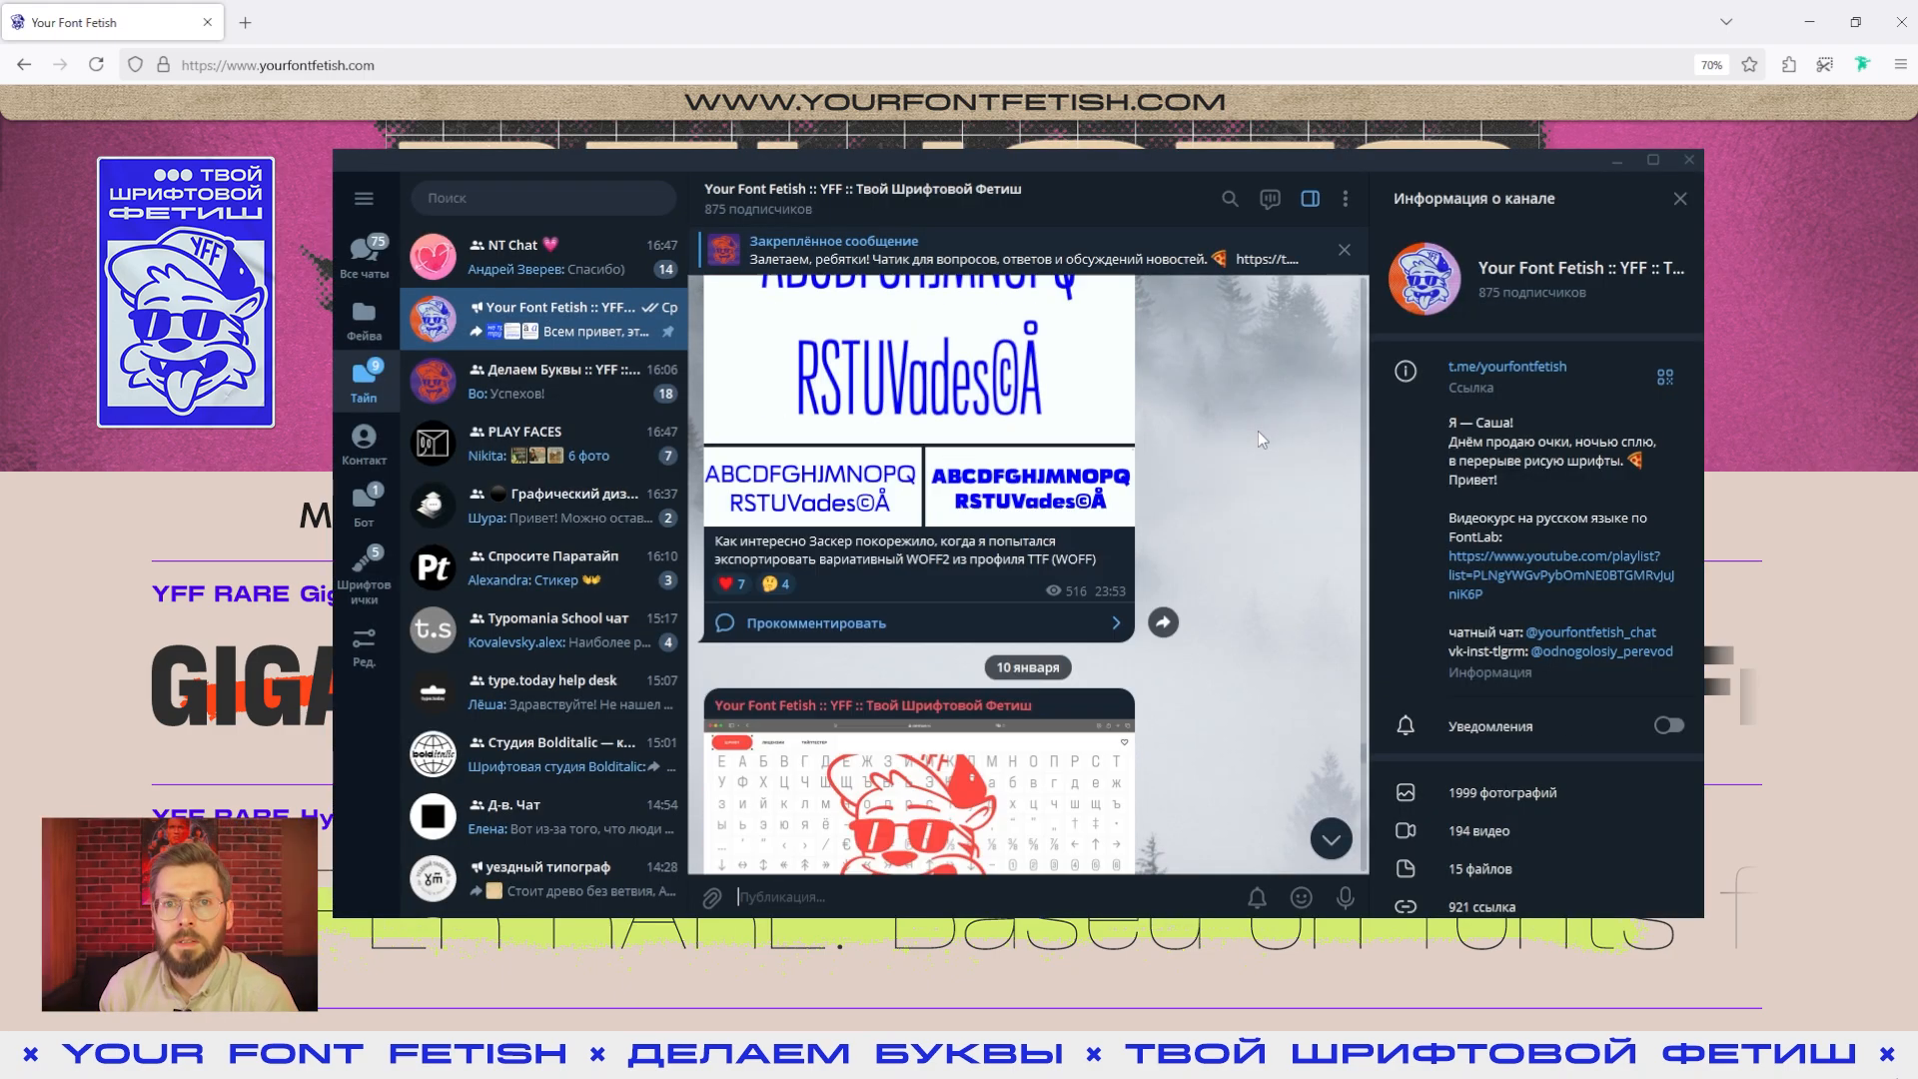
left_click(573, 398)
scroll(1189, 415, "down", 10)
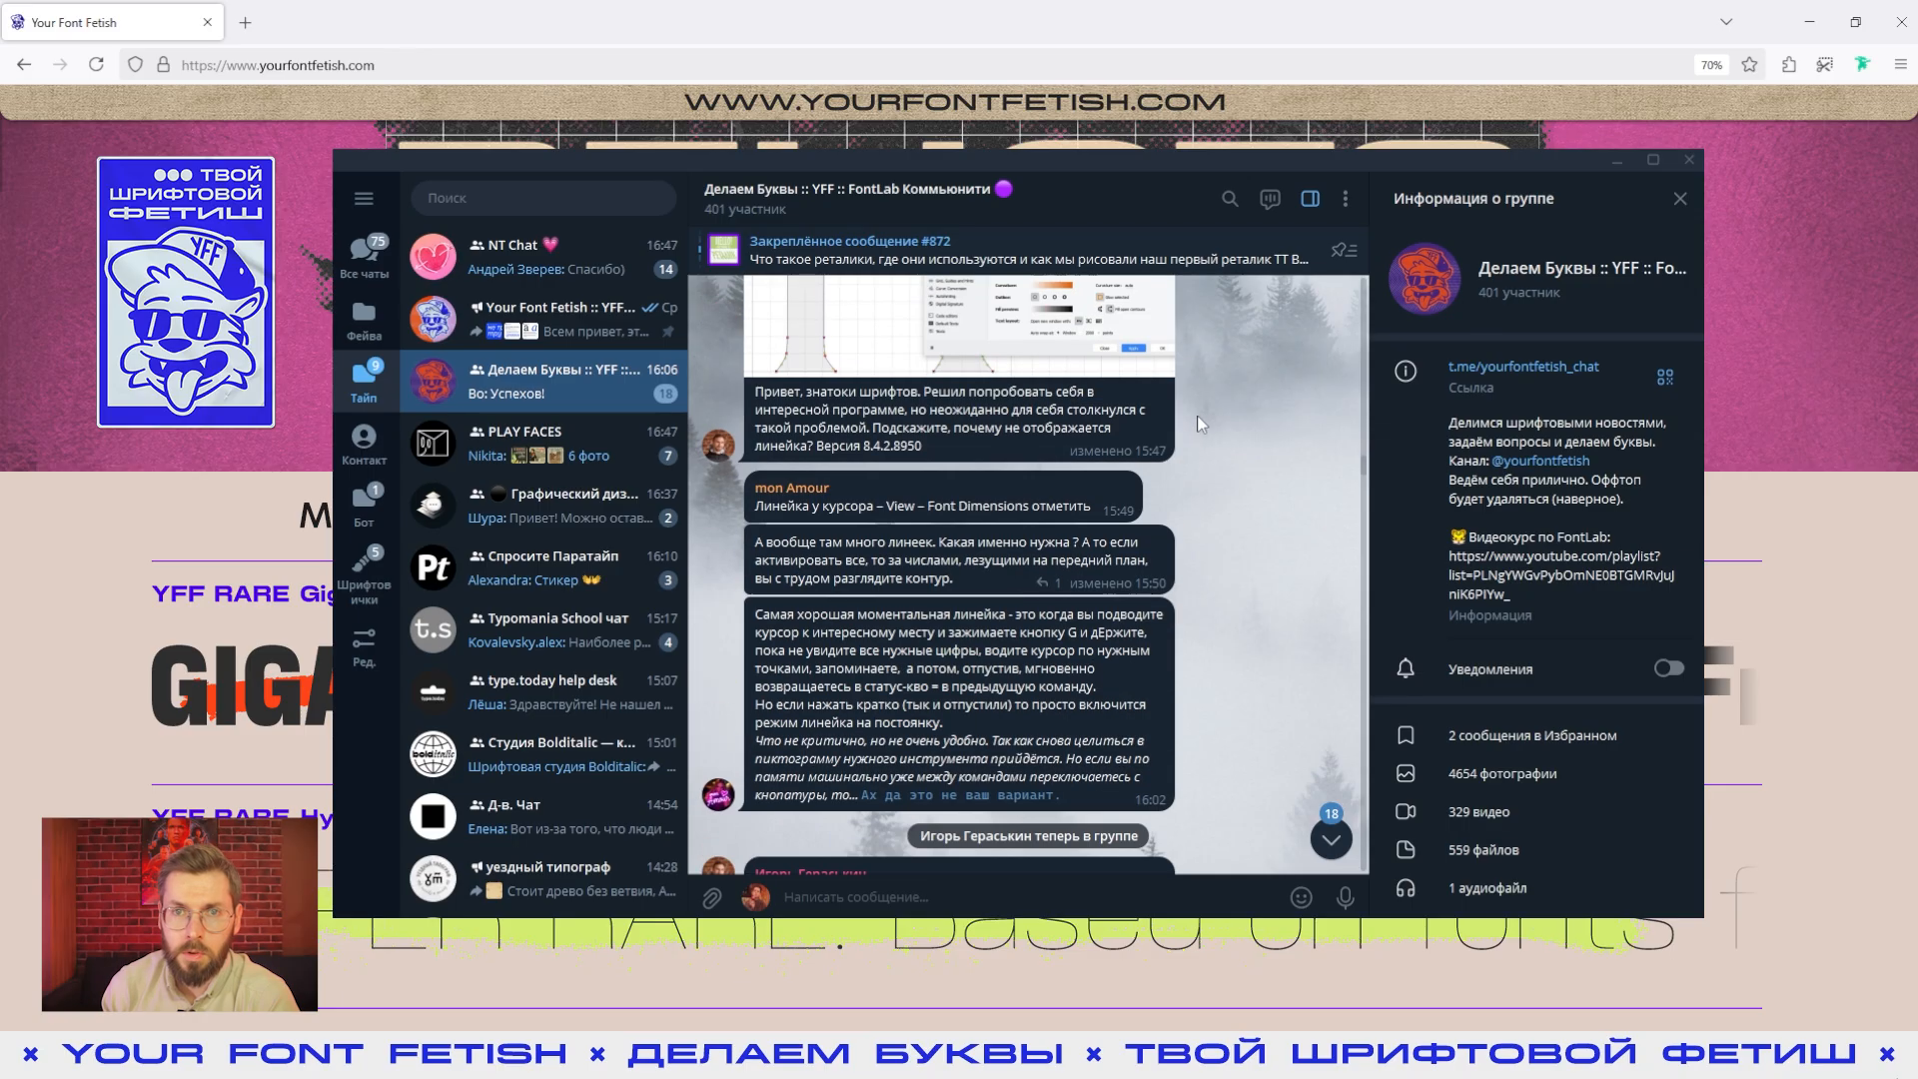
scroll(1216, 434, "down", 3)
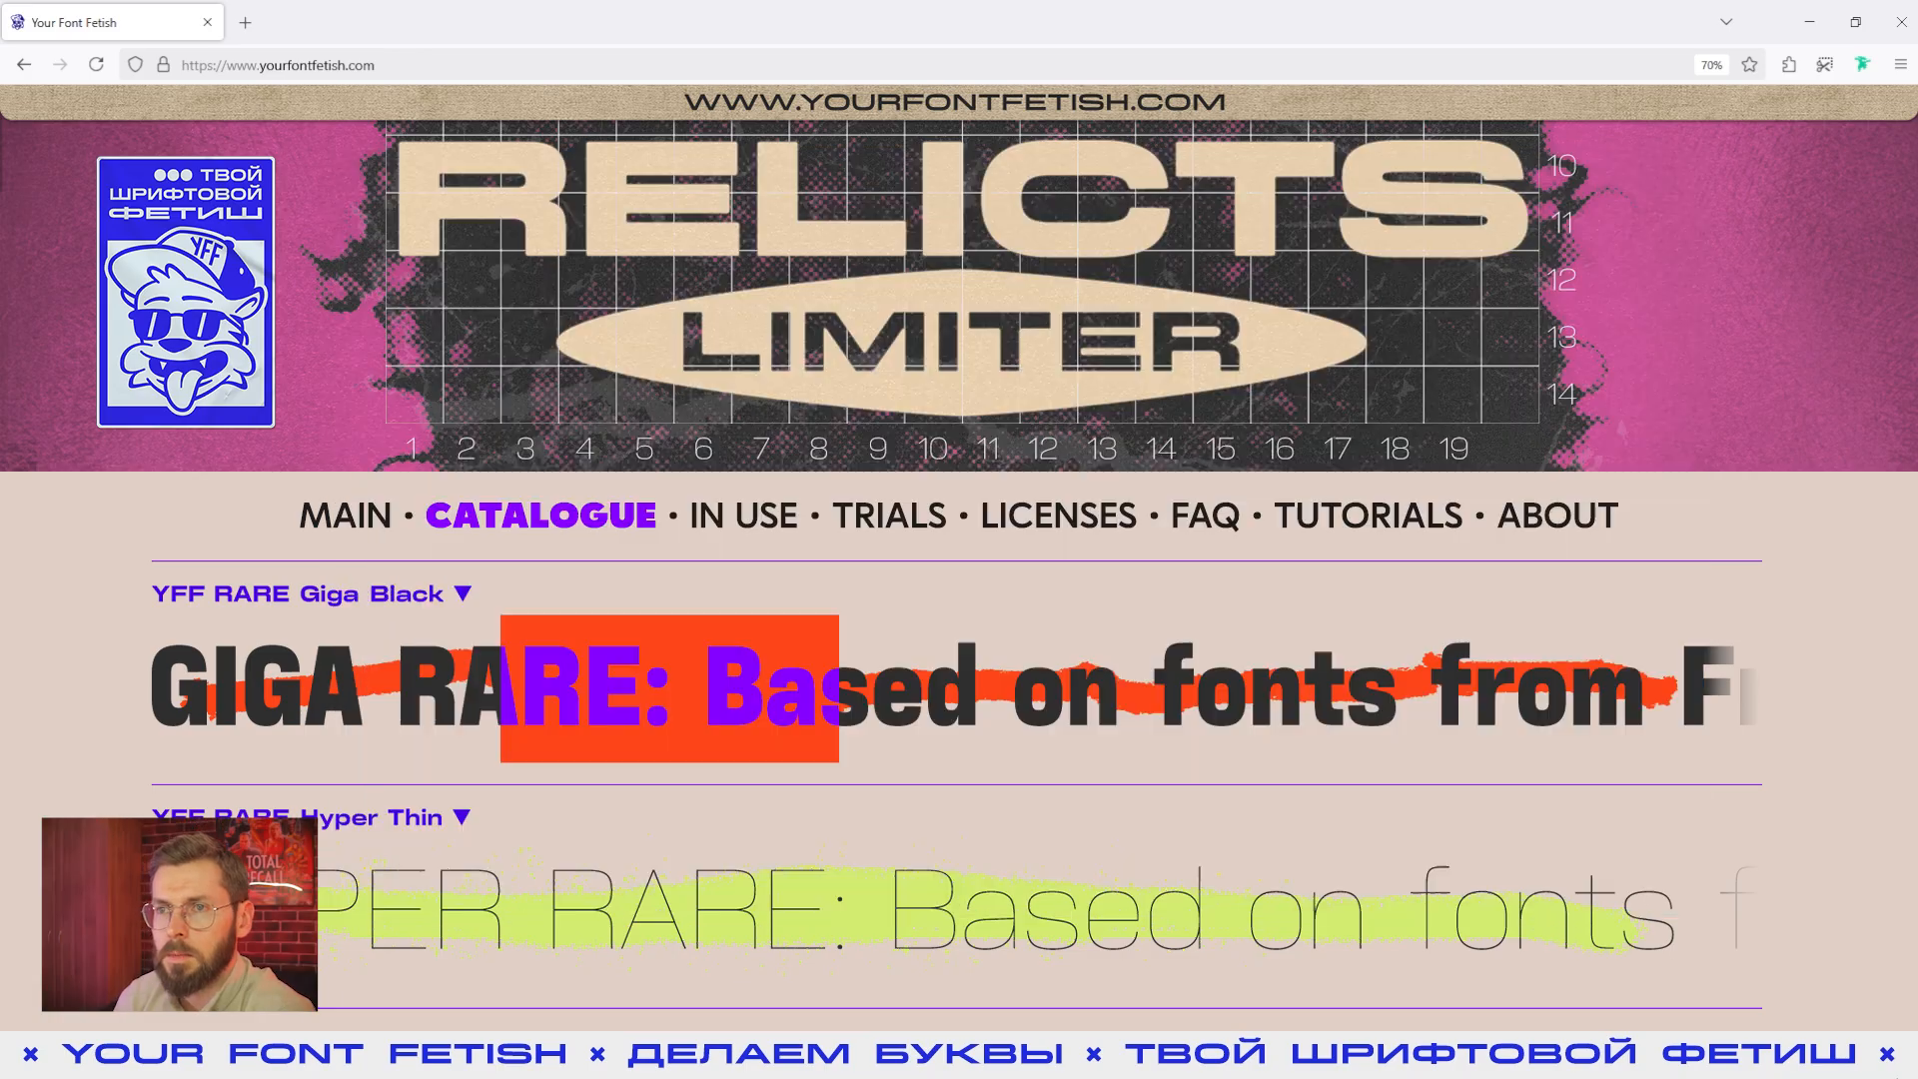